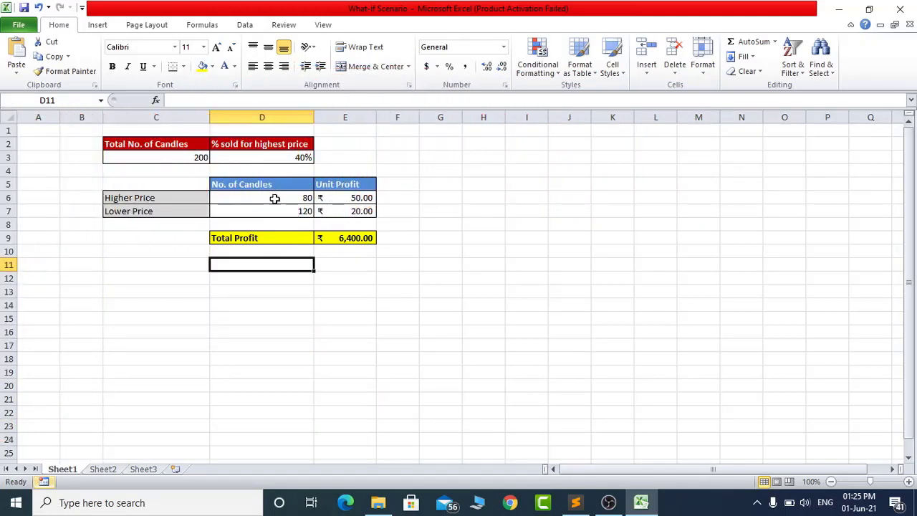
# - Set the total number of candles in cell C3 to 500
pyautogui.click(170, 158)
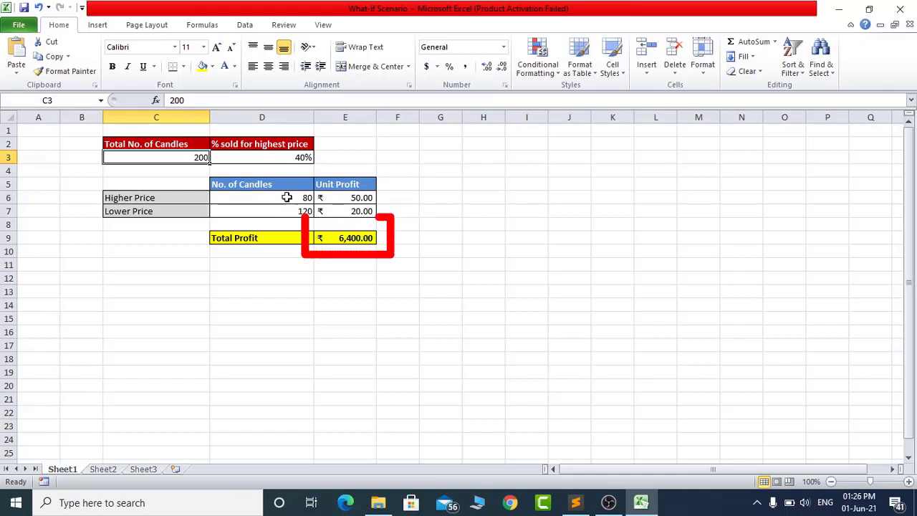
pyautogui.click(356, 238)
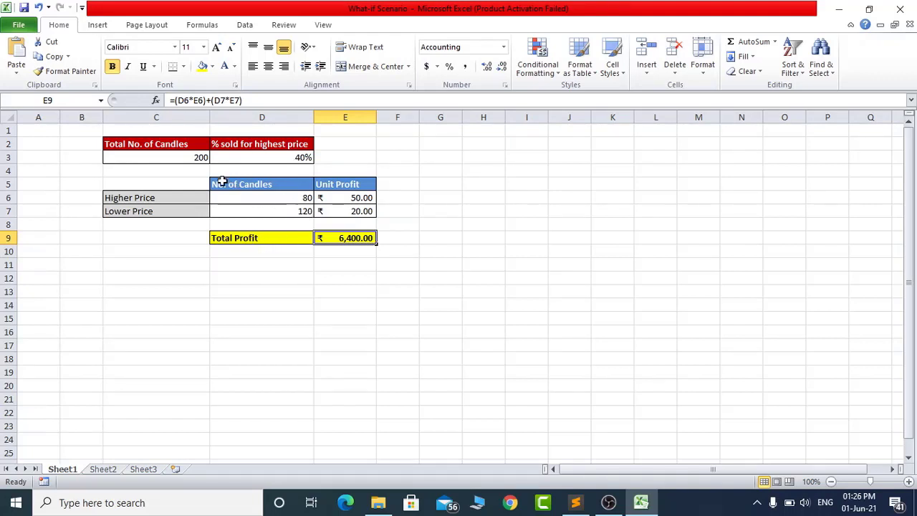
pyautogui.click(194, 159)
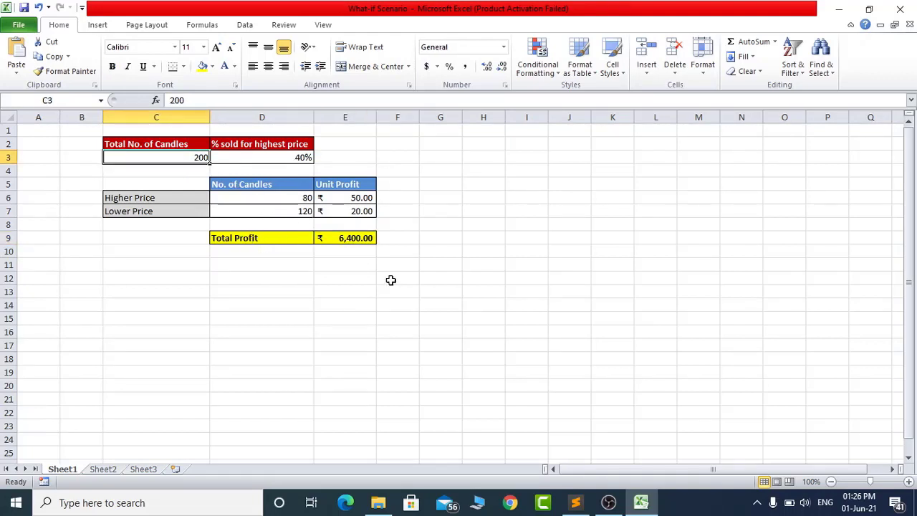
pyautogui.write('500')
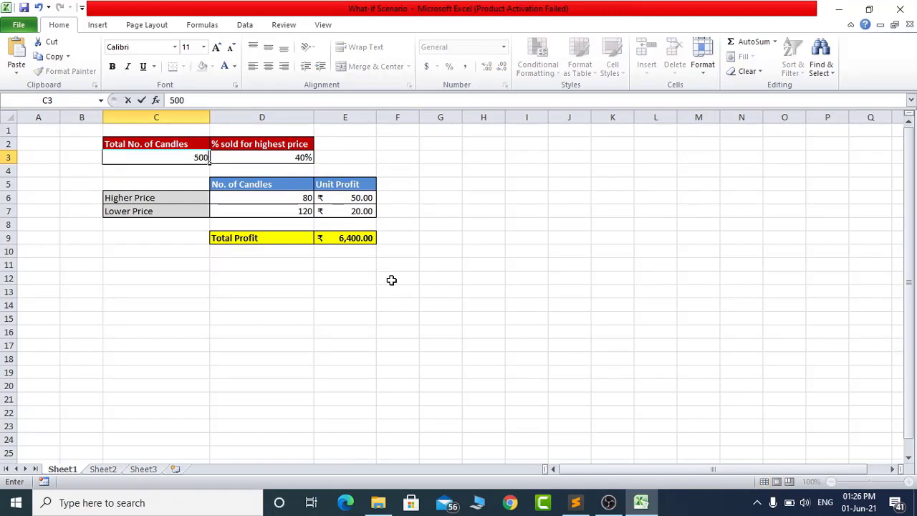
pyautogui.press('Return')
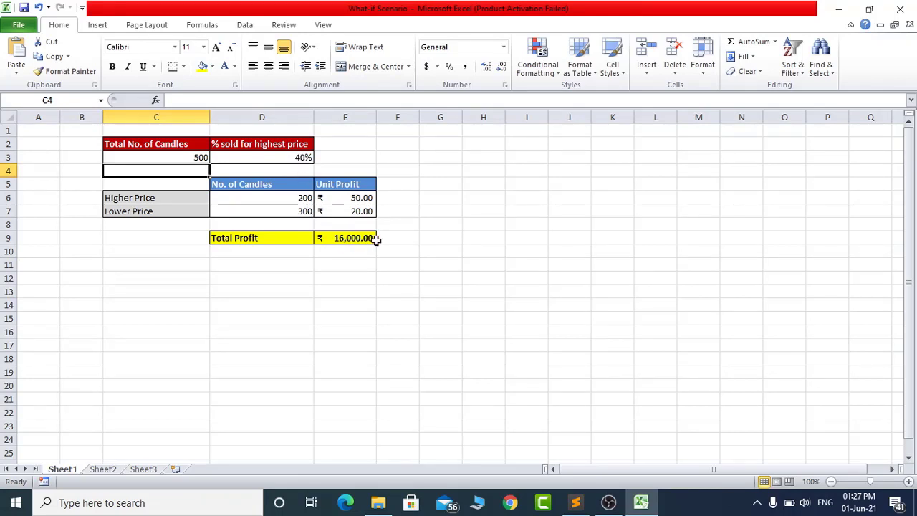
# - Set the percentage sold for the highest price in cell D3 to 20%
pyautogui.click(294, 157)
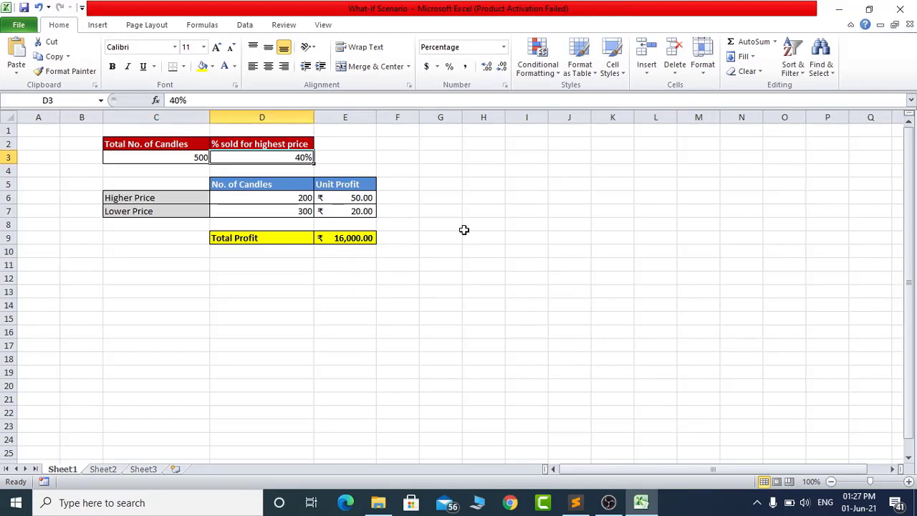
pyautogui.write('20')
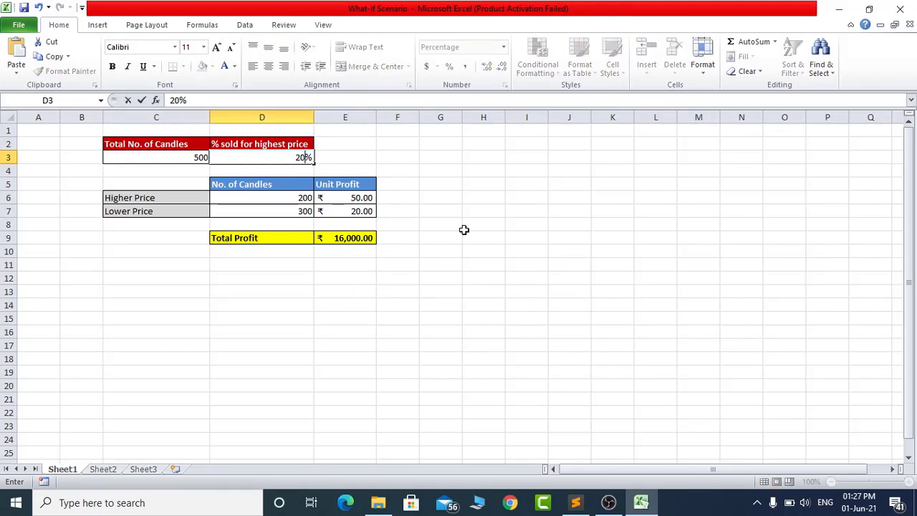
pyautogui.press('Return')
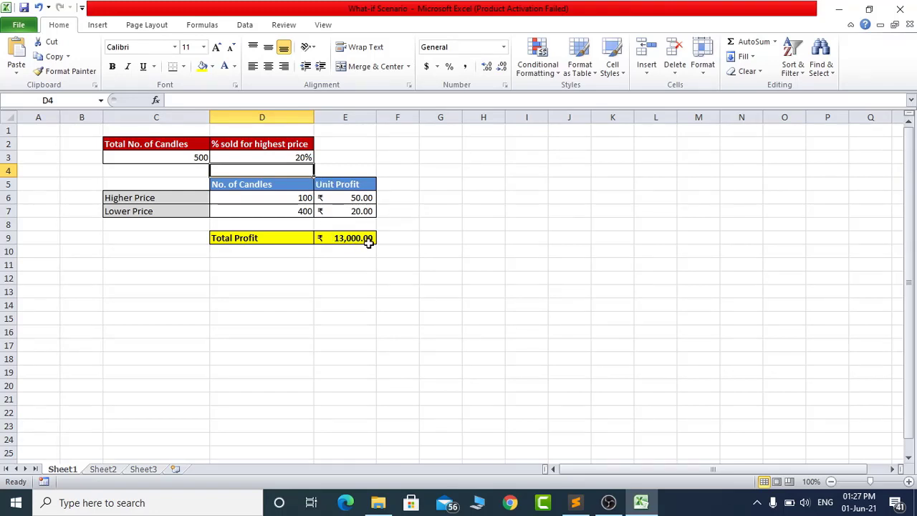
# - Examine the input cells C3 and D3, the candle count formulas in D6 and D7, the unit profit and the Total Profit formula
pyautogui.click(296, 157)
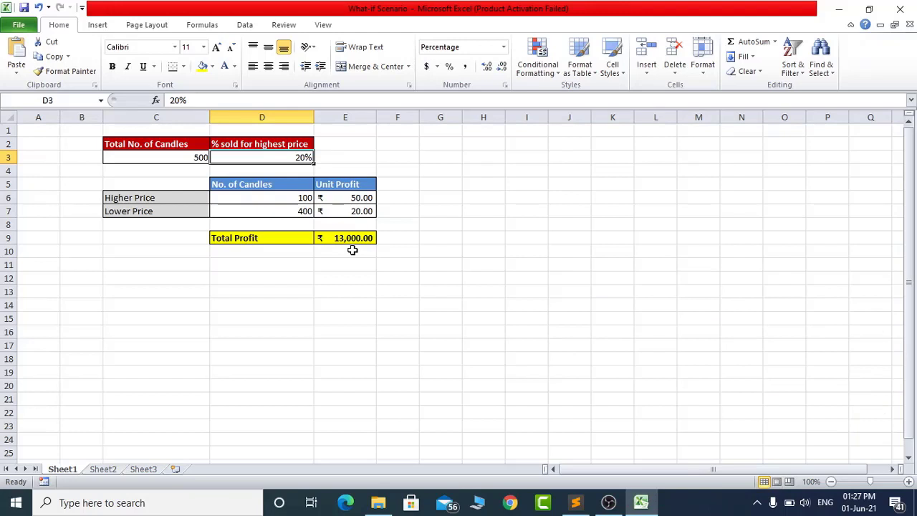
pyautogui.click(288, 198)
pyautogui.click(297, 211)
pyautogui.click(358, 210)
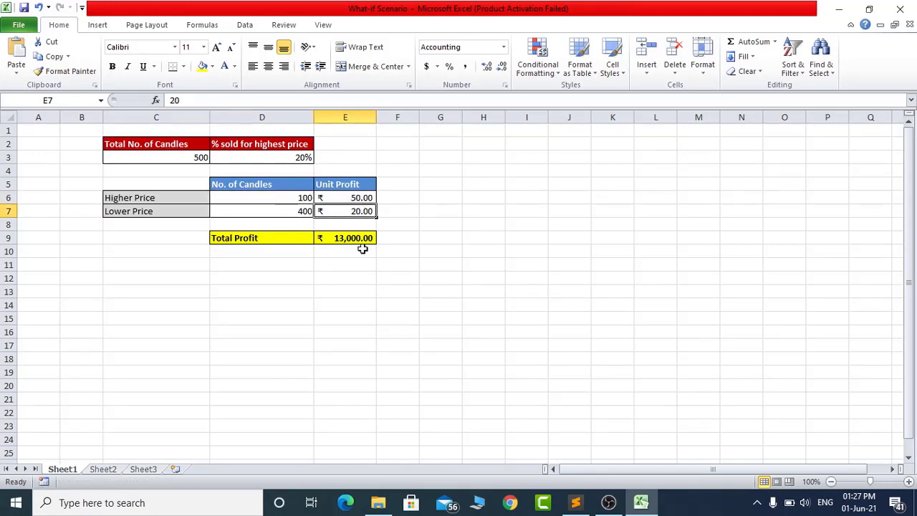
pyautogui.click(185, 157)
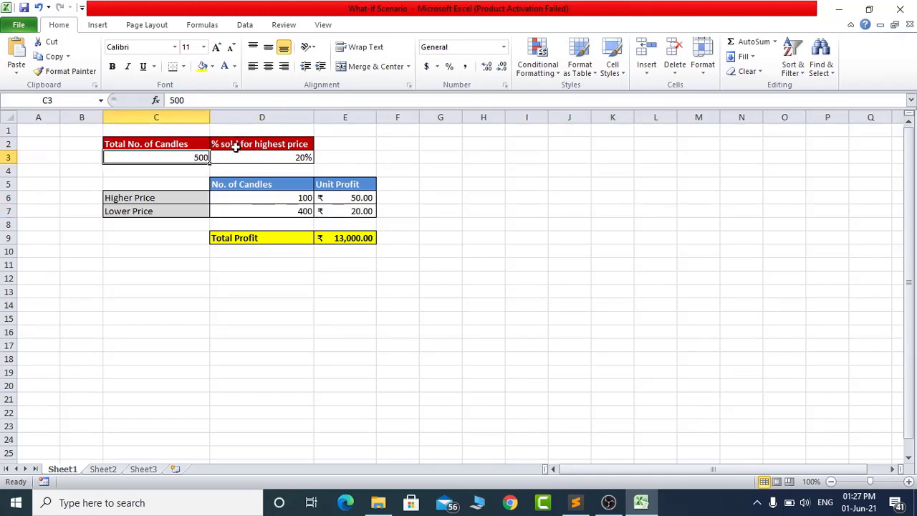
pyautogui.click(266, 156)
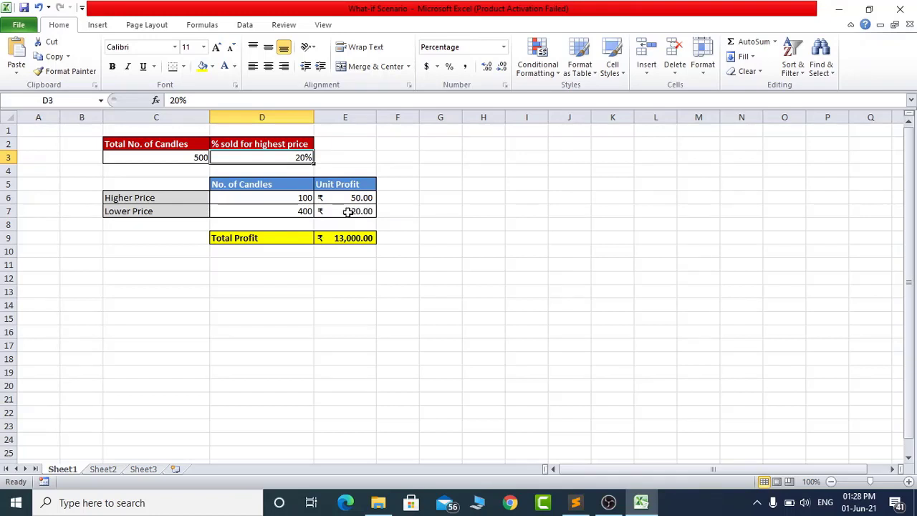
pyautogui.click(286, 198)
pyautogui.click(285, 210)
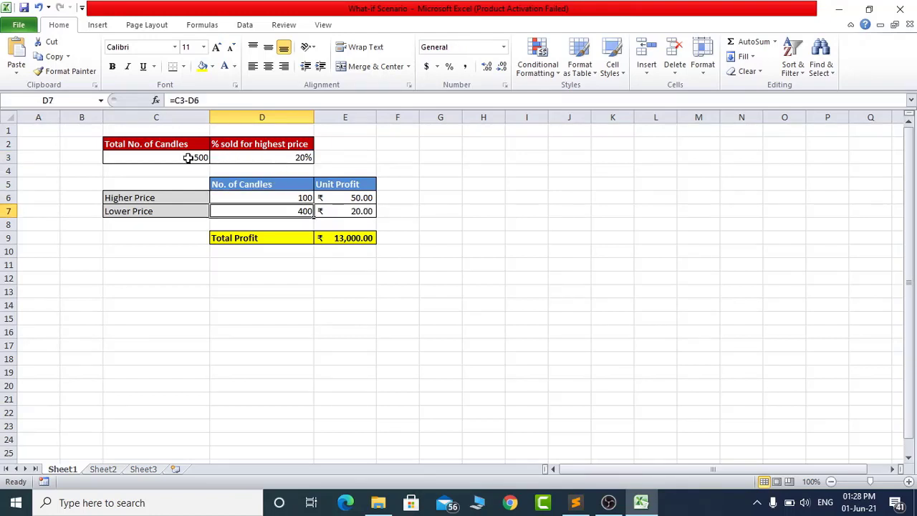
pyautogui.click(295, 198)
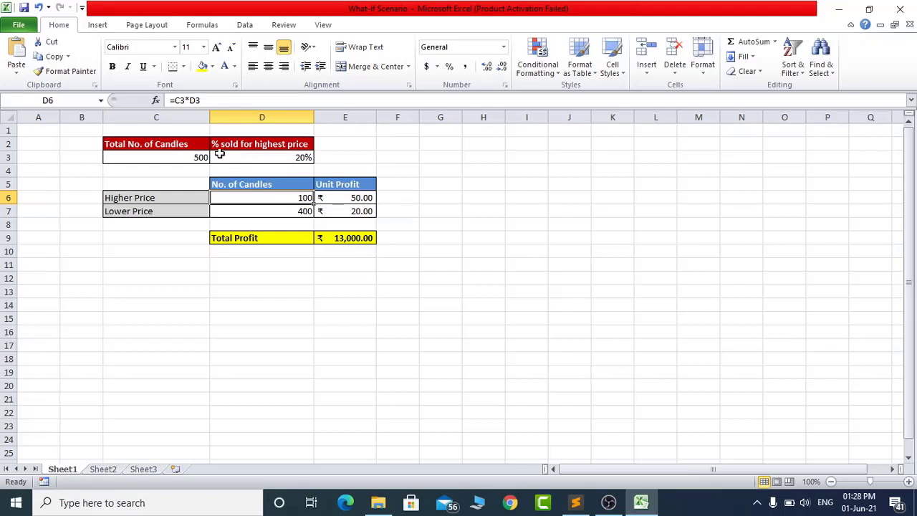
pyautogui.click(300, 211)
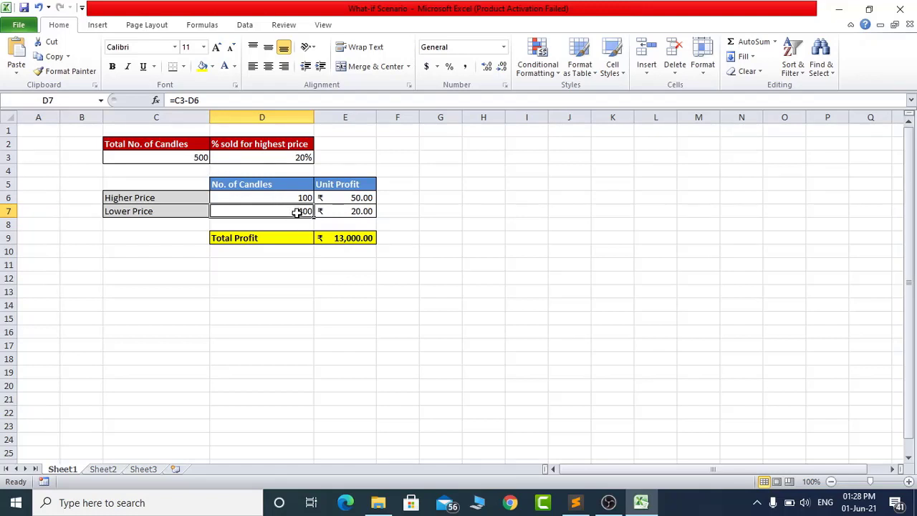
pyautogui.click(341, 240)
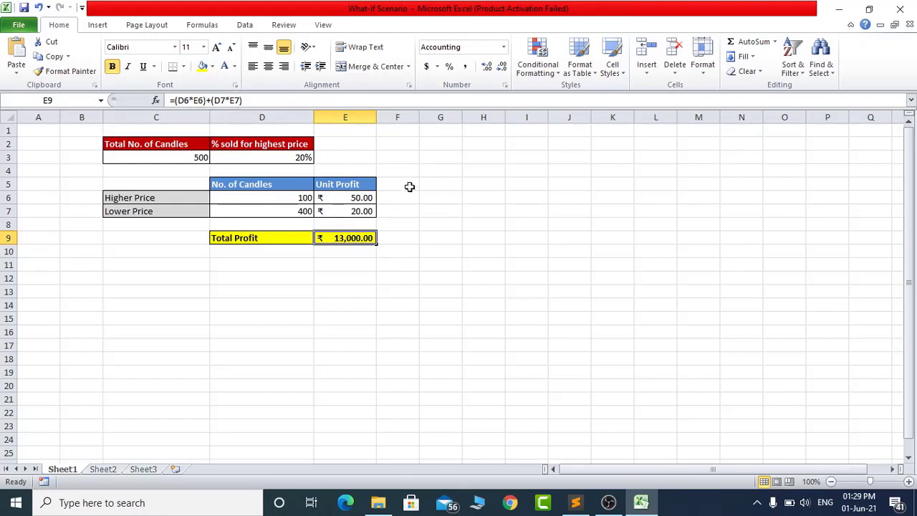
# - Set the total number of candles in cell C3 to 100
pyautogui.click(199, 158)
pyautogui.write('100')
pyautogui.press('Return')
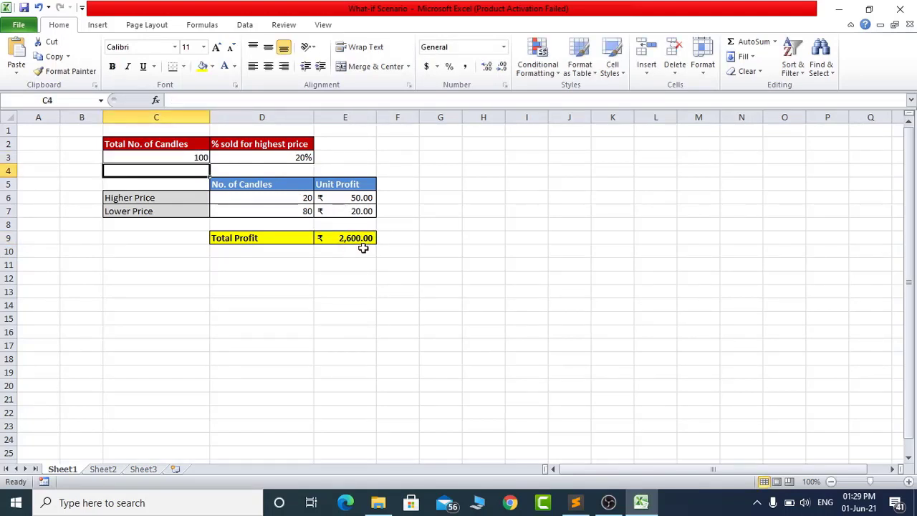
# - Open the What-If Analysis Scenario Manager and place its dialog beside the candle profit tables
pyautogui.click(184, 157)
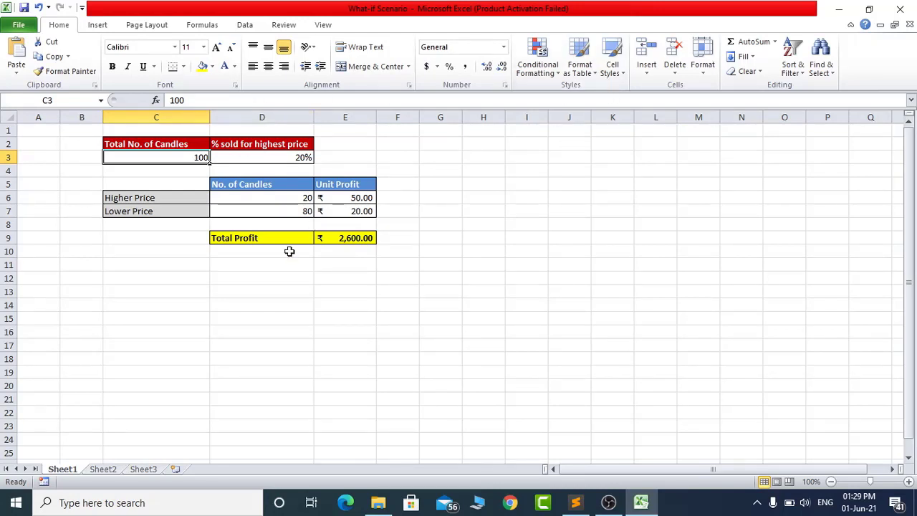
pyautogui.click(245, 26)
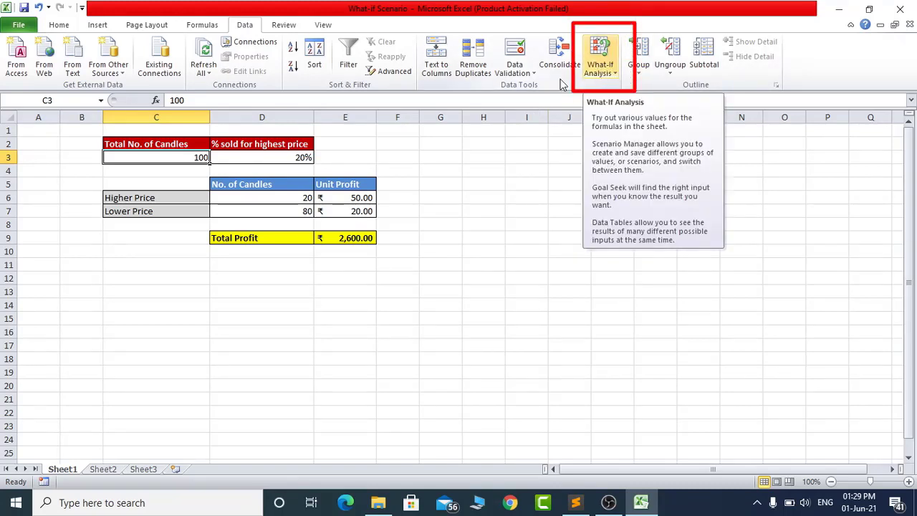
pyautogui.click(615, 73)
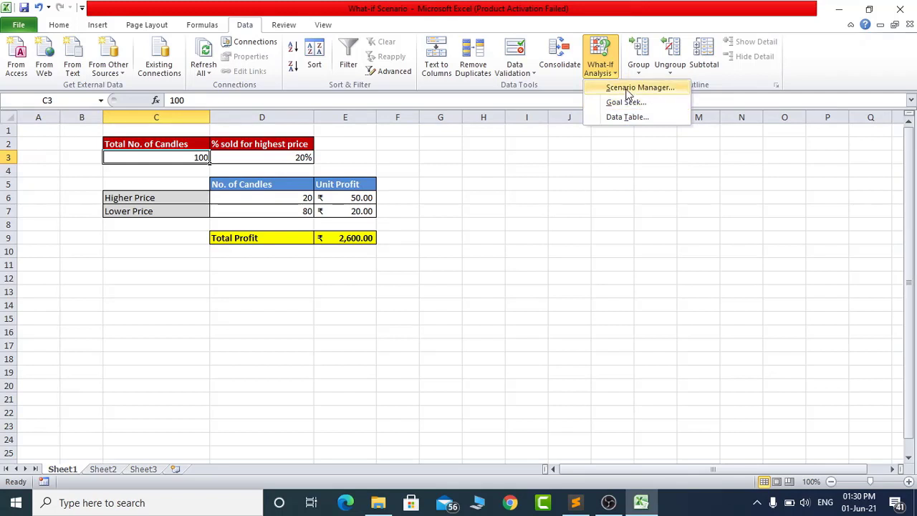
pyautogui.click(627, 89)
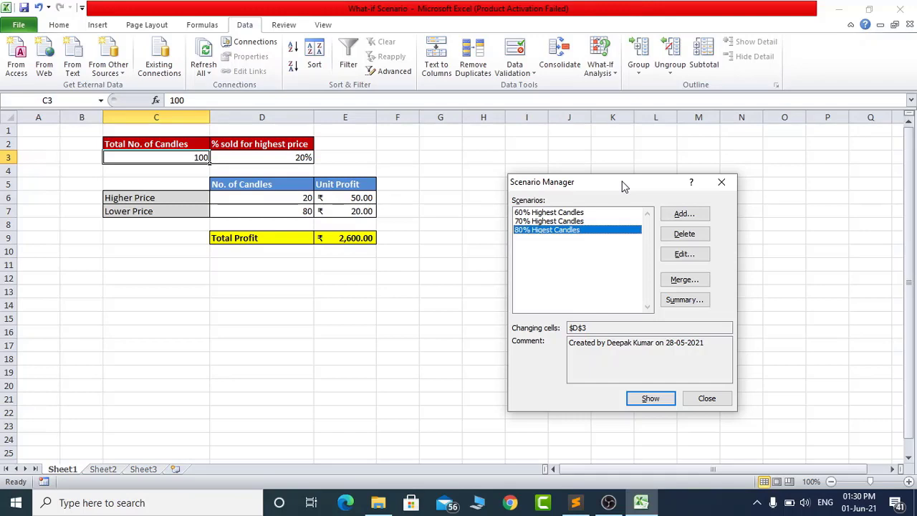
pyautogui.moveTo(621, 182); pyautogui.dragTo(563, 139)
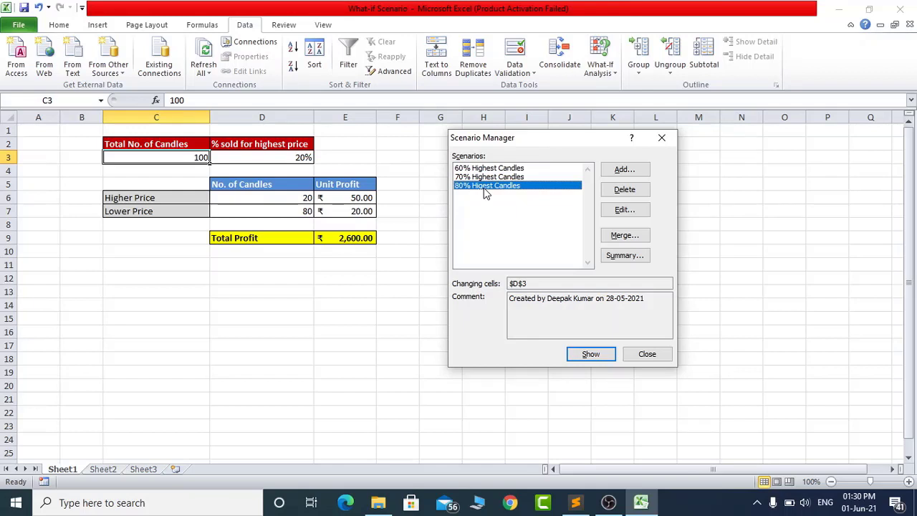
# - Add a new scenario and name it "90% Higher Sale"
pyautogui.click(621, 173)
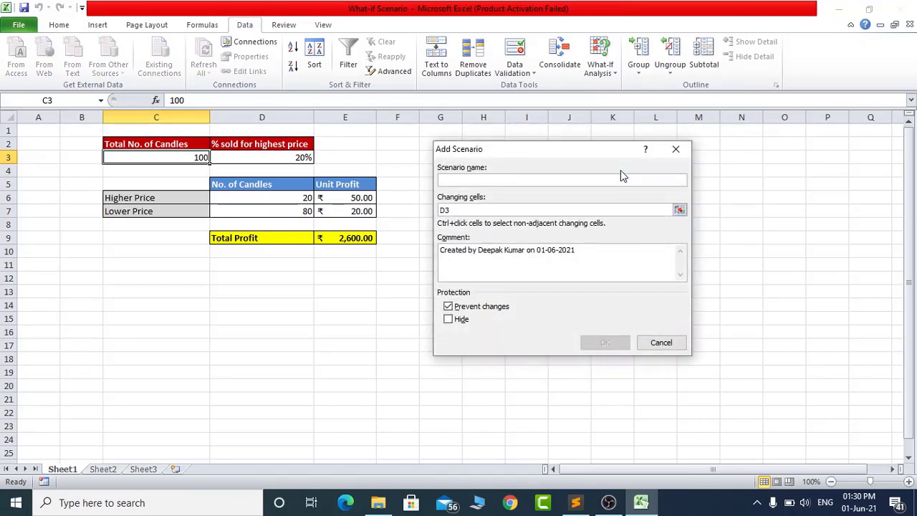
pyautogui.moveTo(559, 153); pyautogui.dragTo(623, 164)
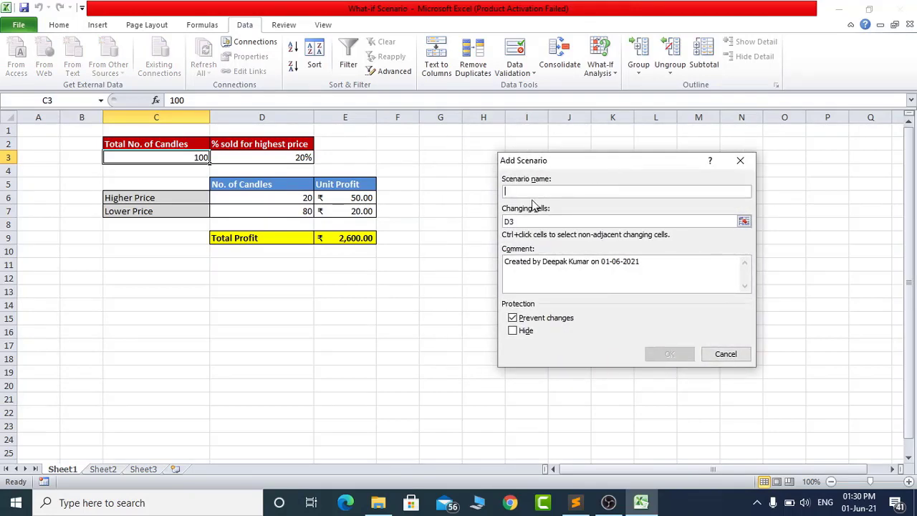
pyautogui.write('70')
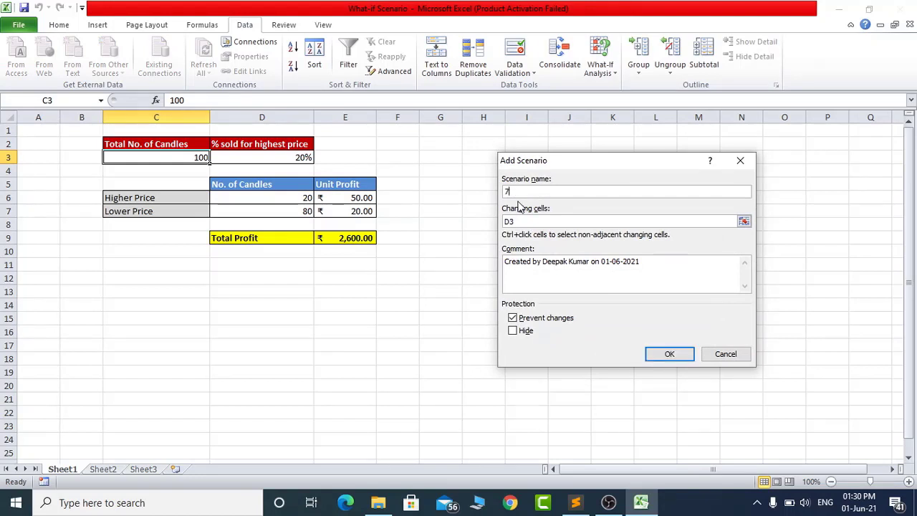
pyautogui.press('BackSpace')
pyautogui.write('9')
pyautogui.press('BackSpace')
pyautogui.write('90% Higher Sale')
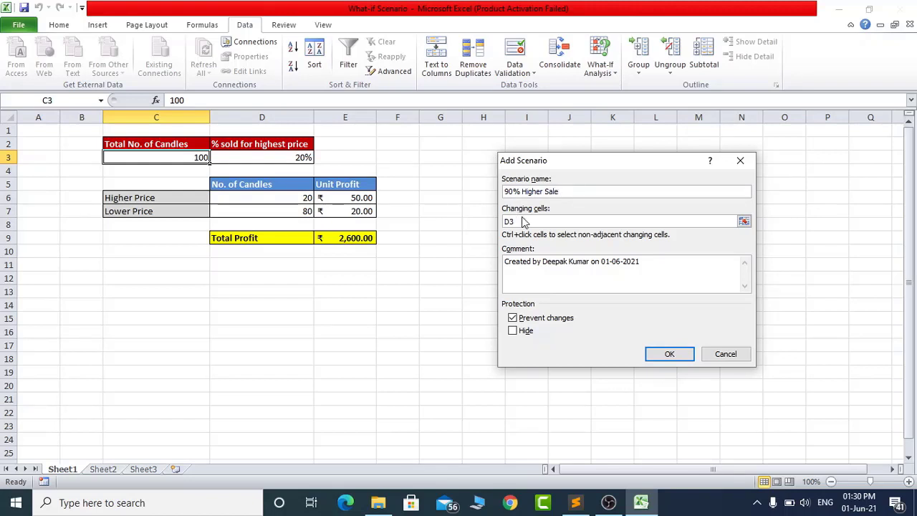
# - Use cell $D$3 as the new scenario's changing cell and save the scenario with the value 0.9 for it
pyautogui.click(532, 222)
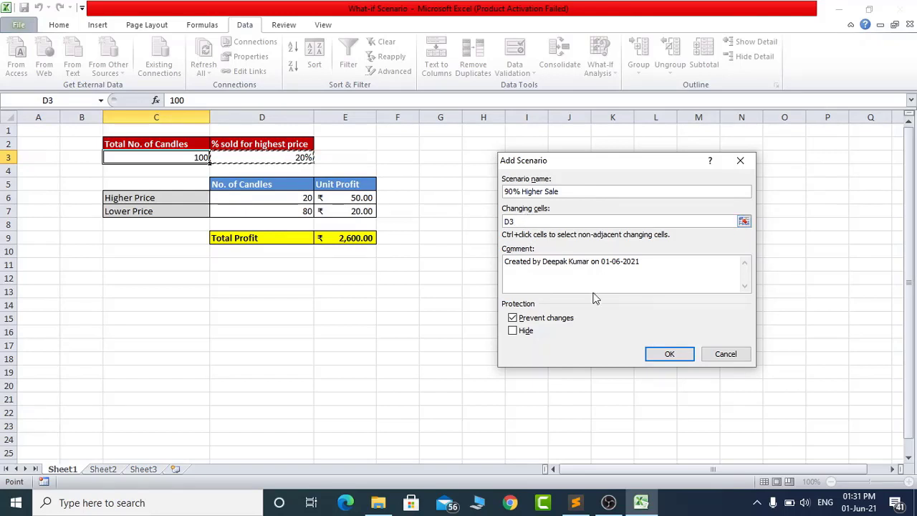
pyautogui.click(669, 355)
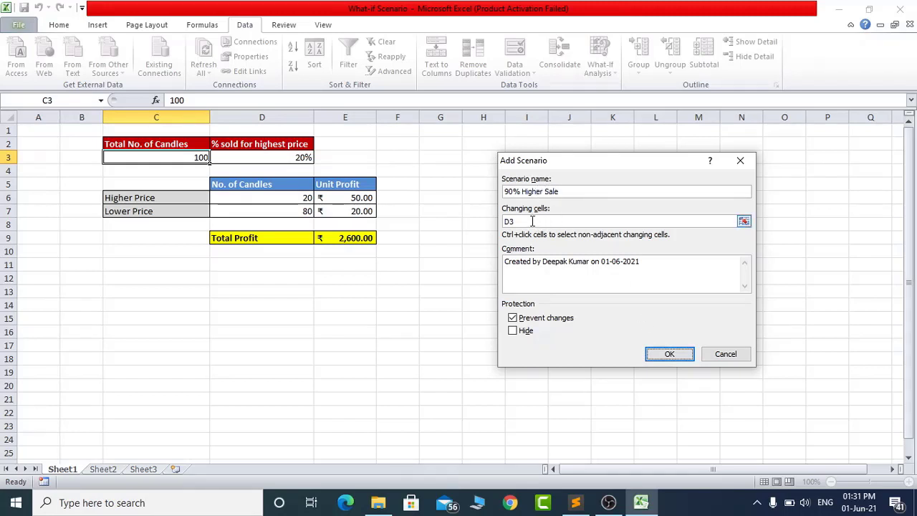
pyautogui.click(533, 221)
pyautogui.click(301, 156)
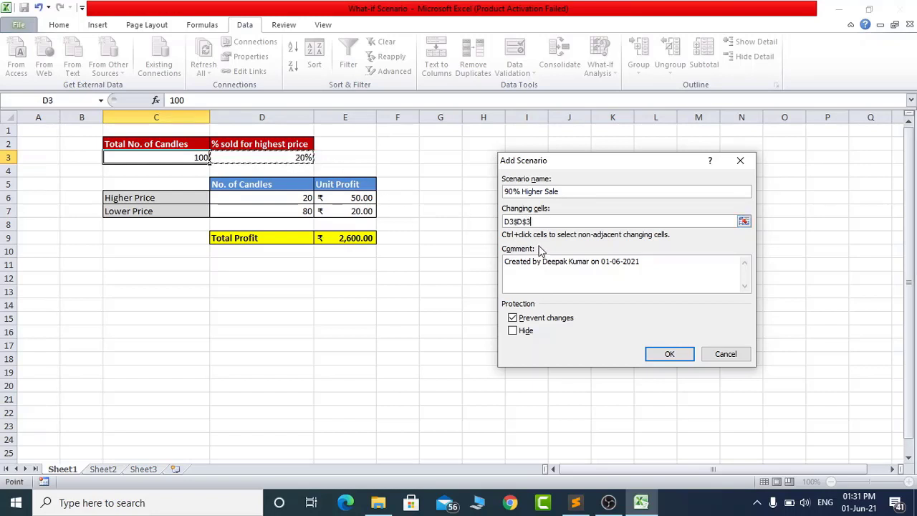
pyautogui.moveTo(514, 221); pyautogui.dragTo(501, 226)
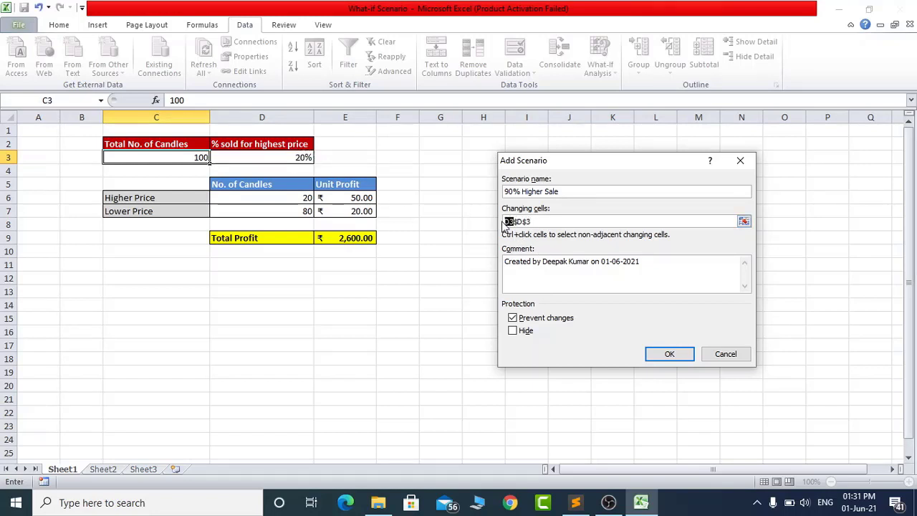
pyautogui.press('Delete')
pyautogui.click(668, 354)
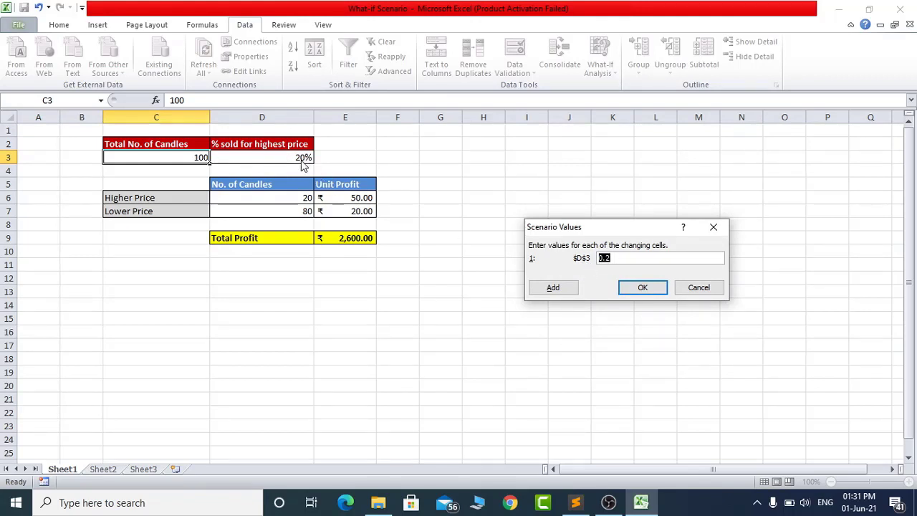
pyautogui.click(621, 258)
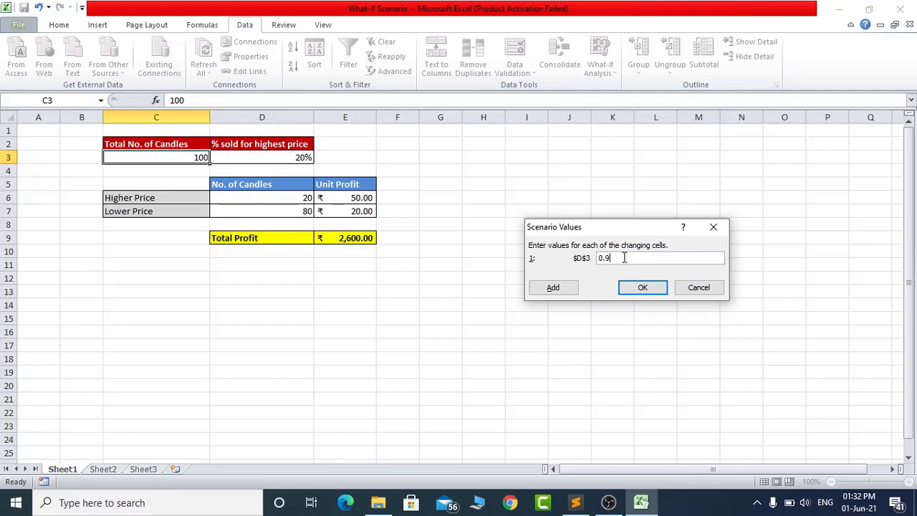
pyautogui.click(643, 290)
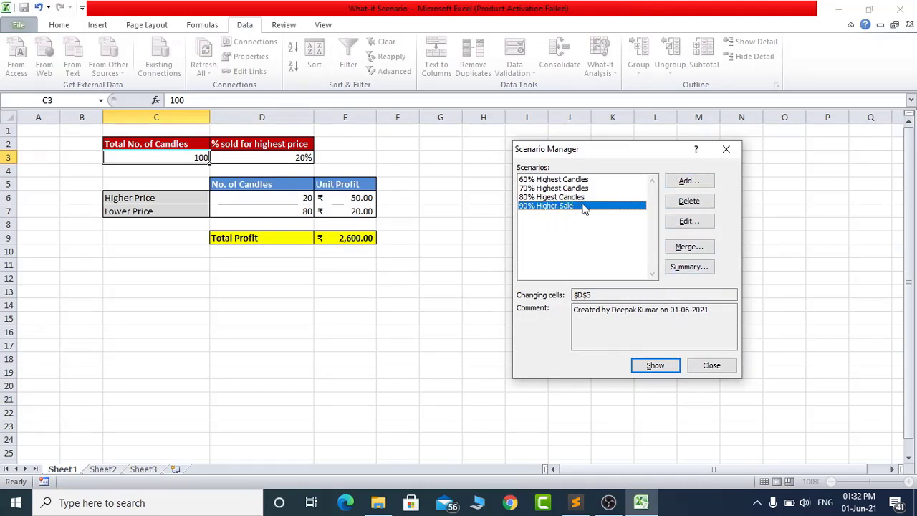
# - Rename the "90% Higher Sale" scenario to "90% Highest Candle" and keep its value for $D$3 at 0.9
pyautogui.click(687, 222)
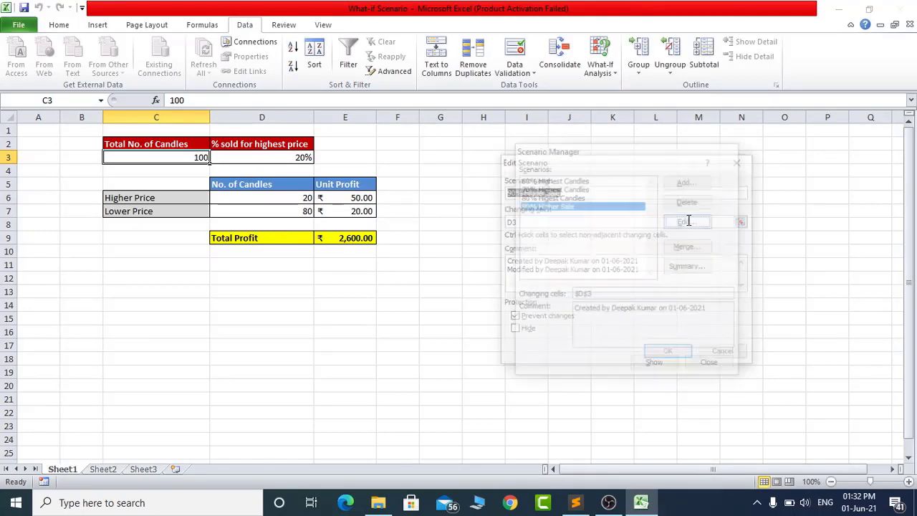
pyautogui.click(572, 192)
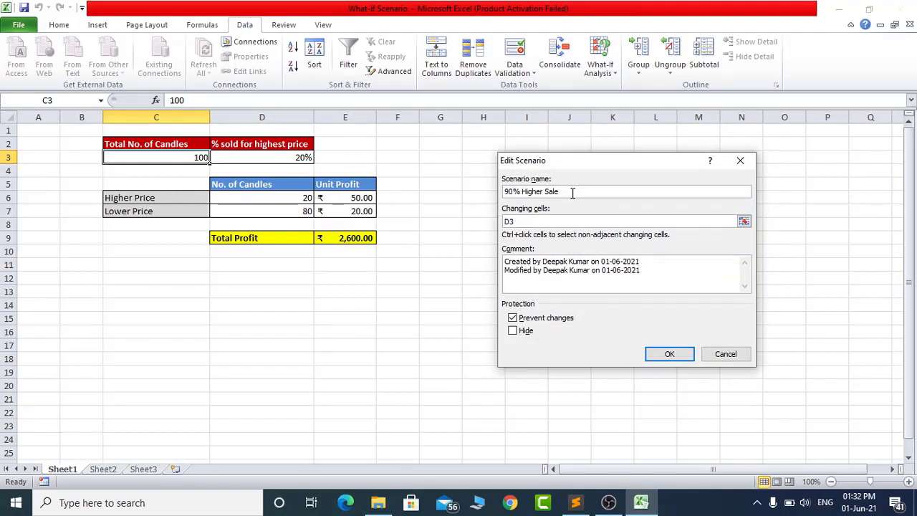
pyautogui.hotkey('shift', 'Left')
pyautogui.hotkey('shift', 'Left')
pyautogui.hotkey('shift', 'Left')
pyautogui.hotkey('shift', 'Left')
pyautogui.hotkey('shift', 'Left')
pyautogui.write('est Can')
pyautogui.click(669, 354)
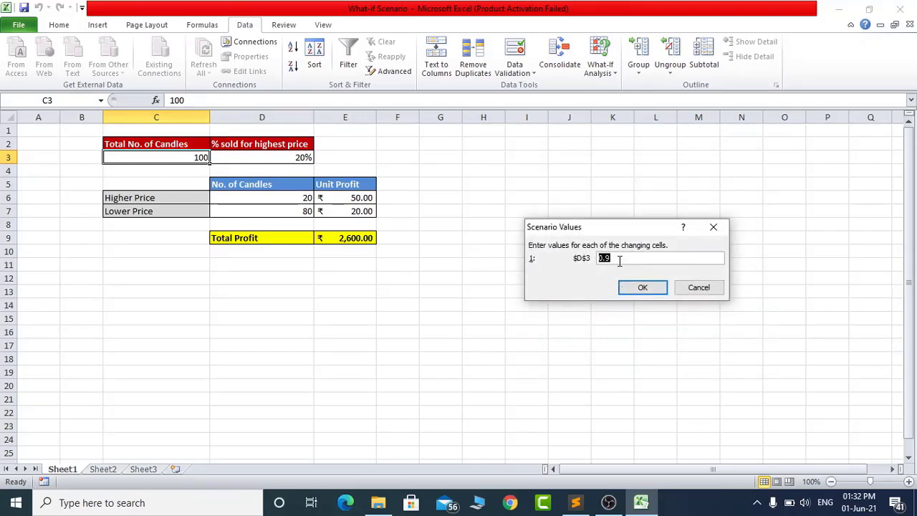
pyautogui.click(647, 290)
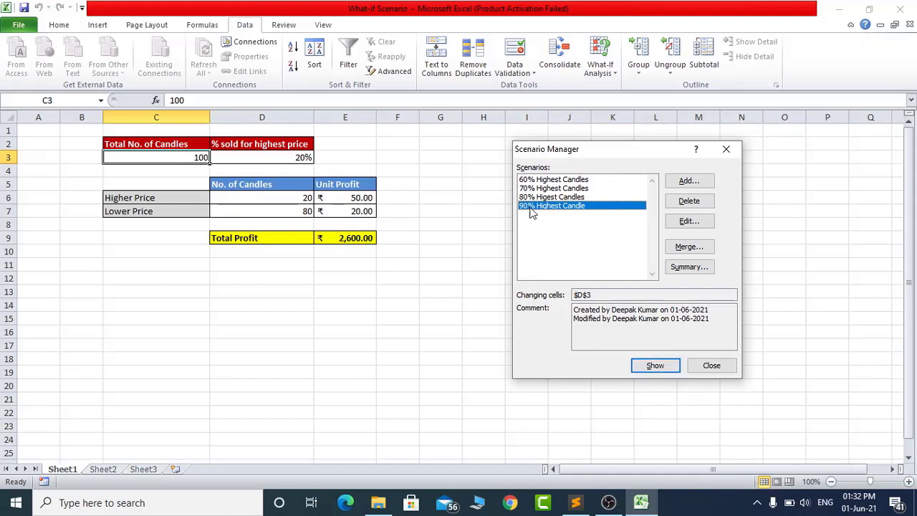
# - Show the 90%, 60%, 70% and 80% scenarios one after another on the candle profit sheet
pyautogui.click(660, 369)
pyautogui.click(571, 180)
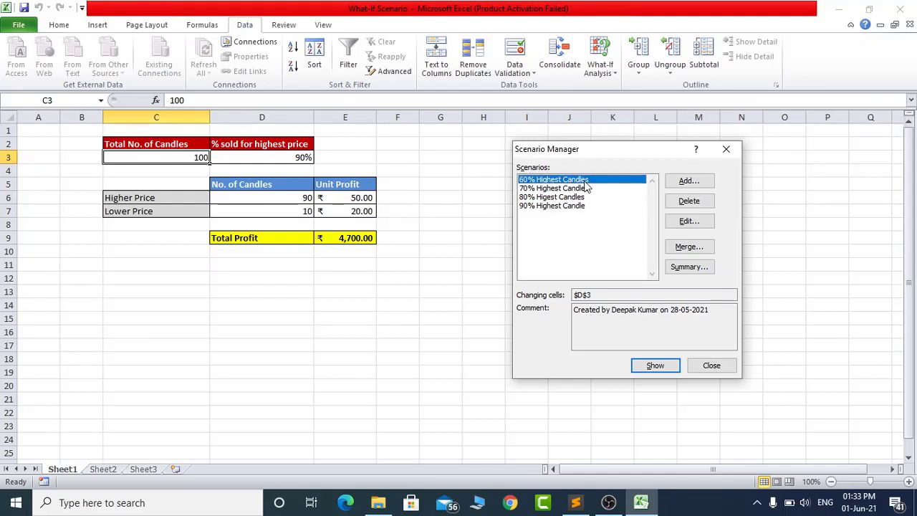
pyautogui.click(654, 367)
pyautogui.click(570, 188)
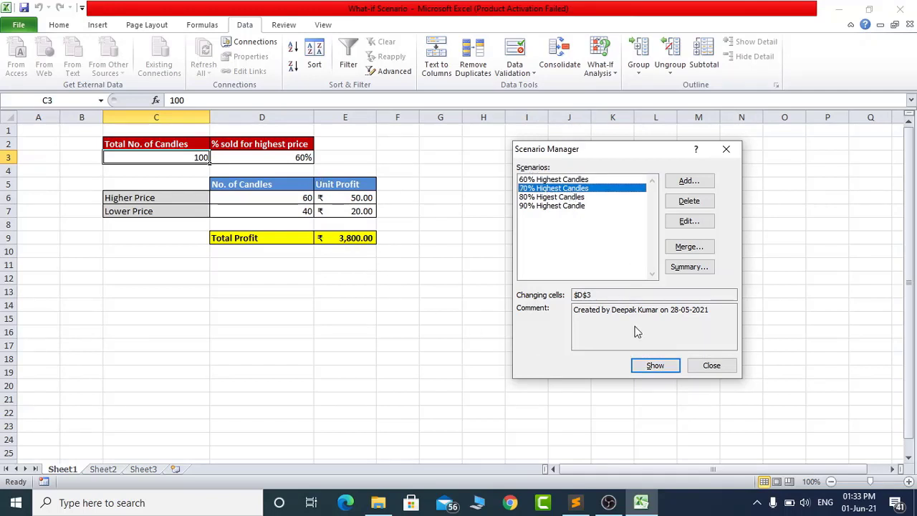
pyautogui.click(653, 366)
pyautogui.click(567, 197)
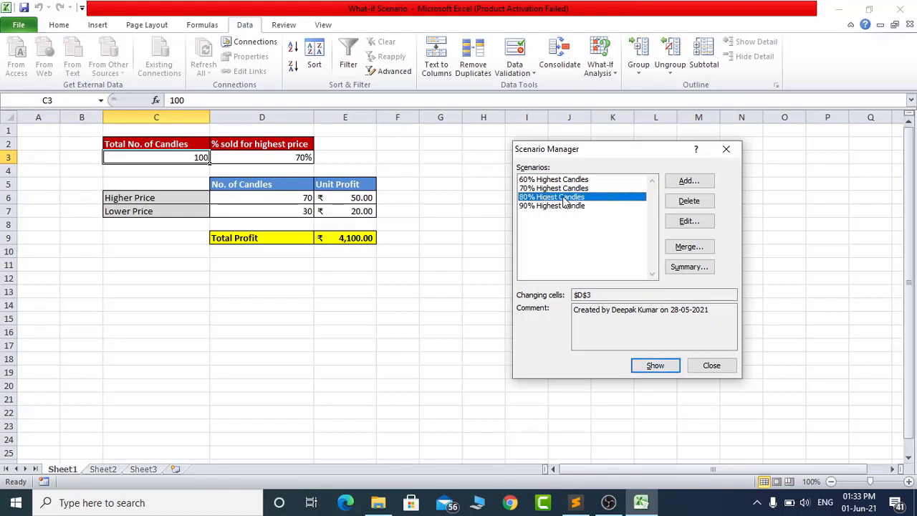
pyautogui.click(649, 367)
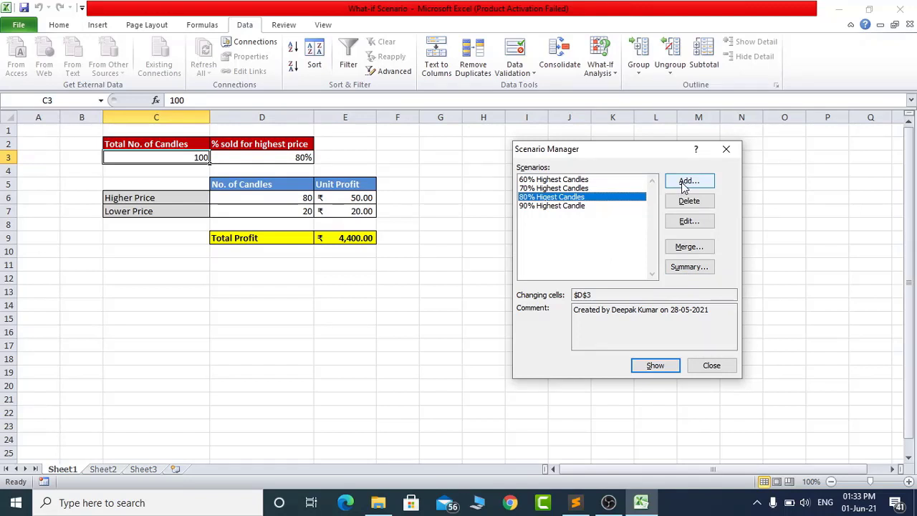
# - Generate a Scenario summary report with result cell E9, and return to Sheet1
pyautogui.click(687, 267)
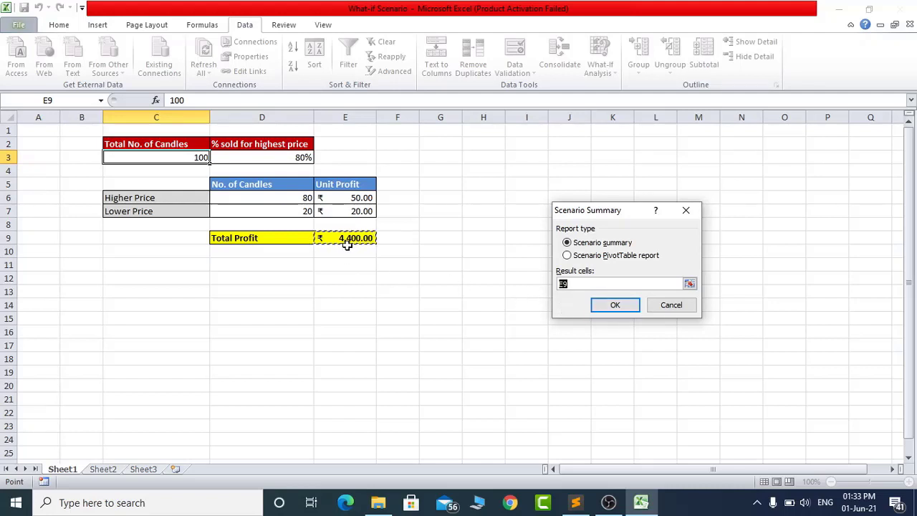
pyautogui.click(607, 308)
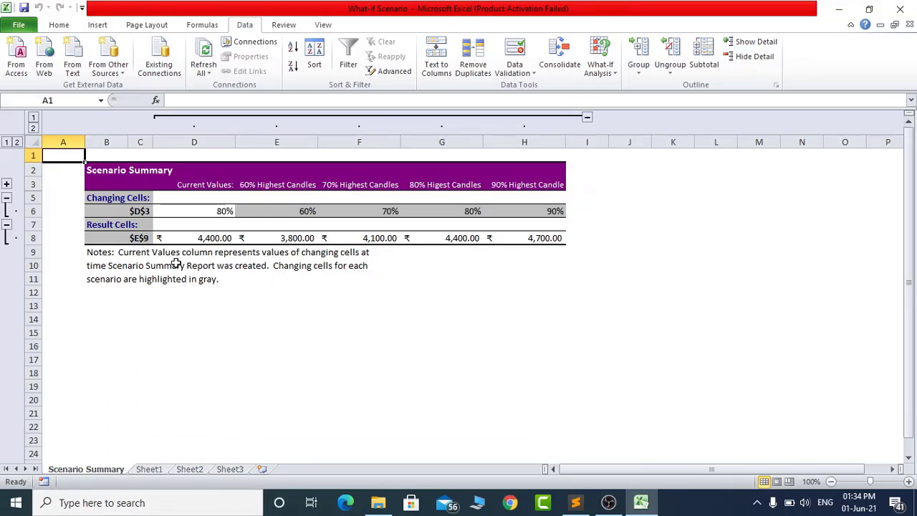
pyautogui.click(148, 470)
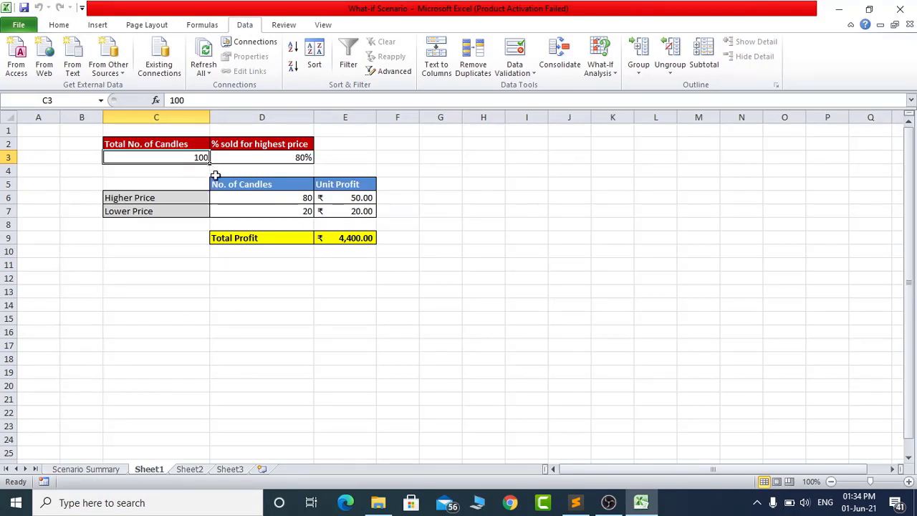
# - Examine the percentage input in cell D3 and the Total Profit formula in cell E9
pyautogui.click(351, 237)
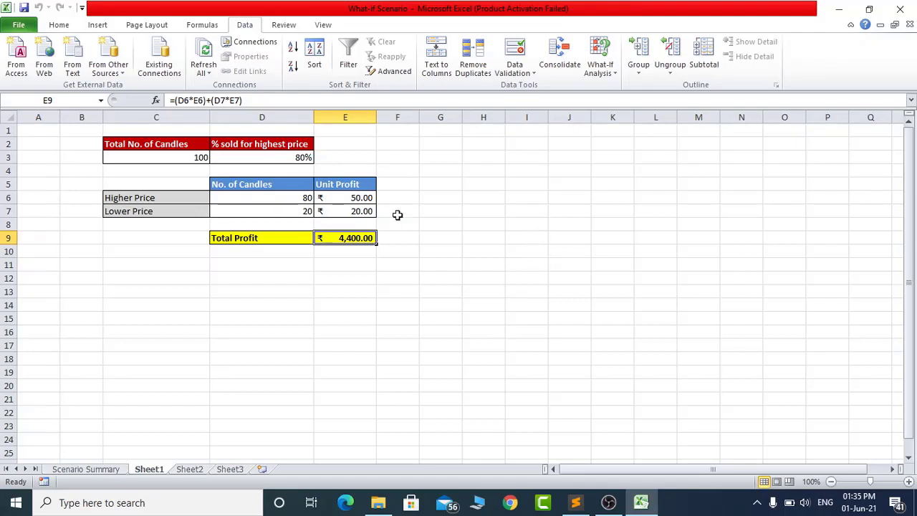
pyautogui.click(294, 157)
pyautogui.click(344, 238)
pyautogui.click(302, 158)
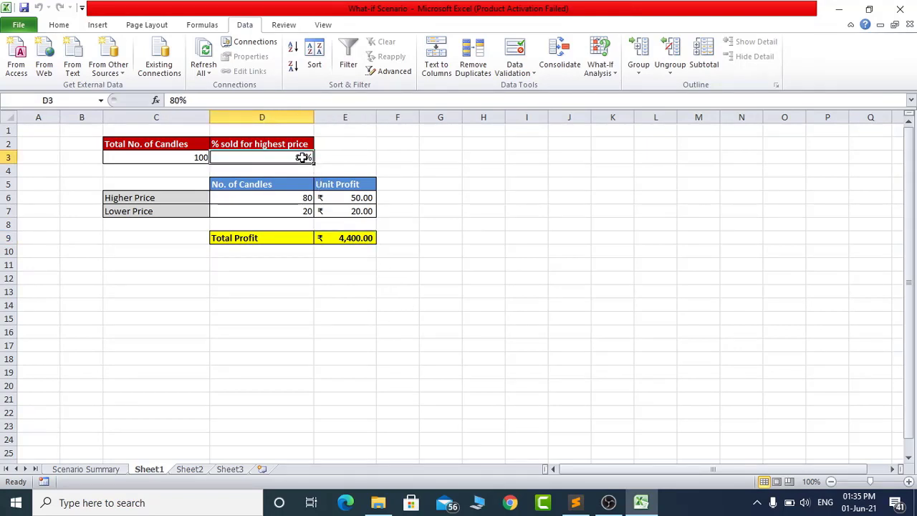
pyautogui.click(347, 238)
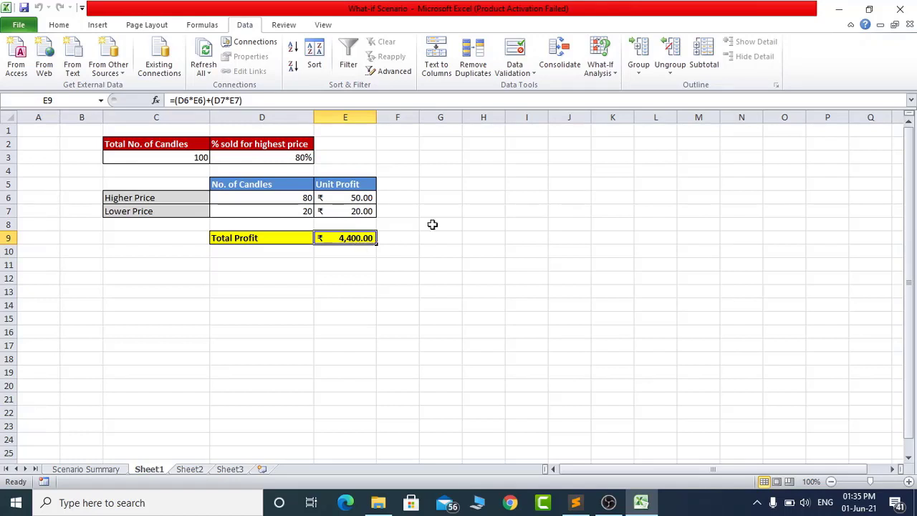
# - Try Goal Seek on Total Profit cell E9 with target value 5000 by changing cell $D$3, and discard the solution
pyautogui.click(602, 79)
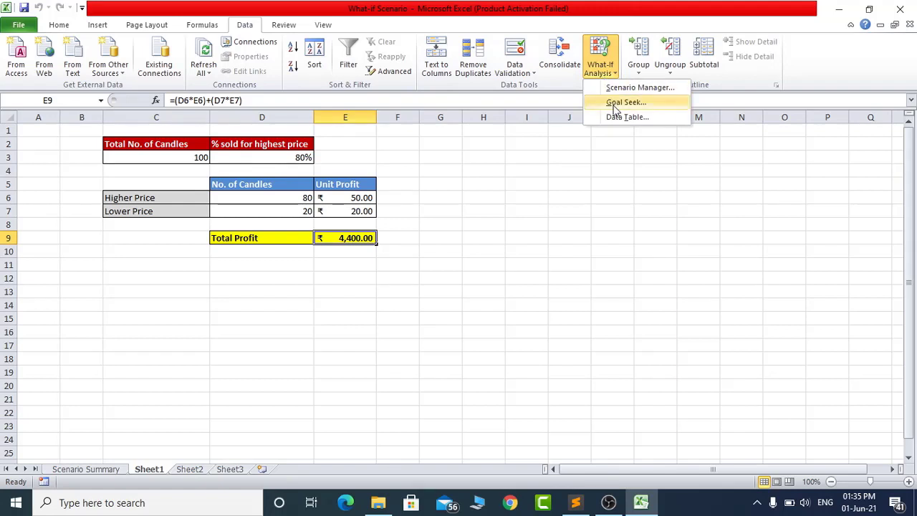
pyautogui.click(614, 105)
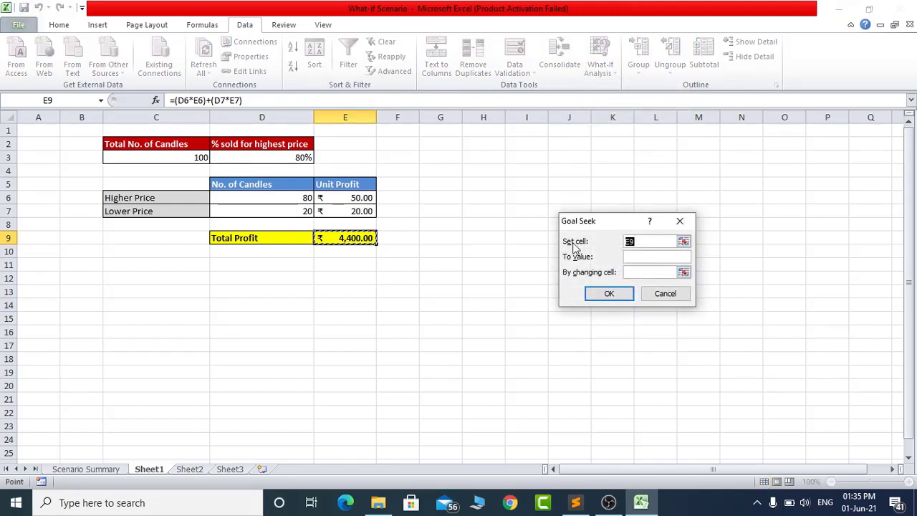
pyautogui.click(647, 258)
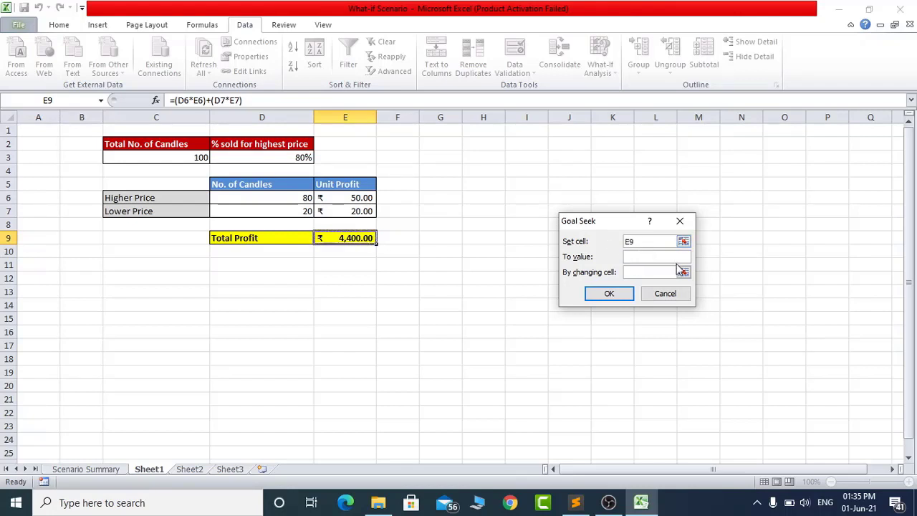
pyautogui.write('5000')
pyautogui.click(637, 272)
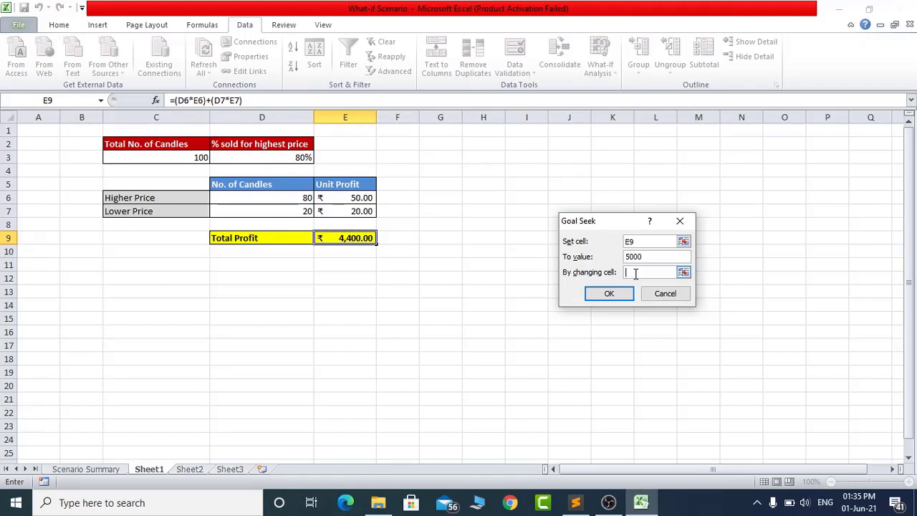
pyautogui.click(300, 158)
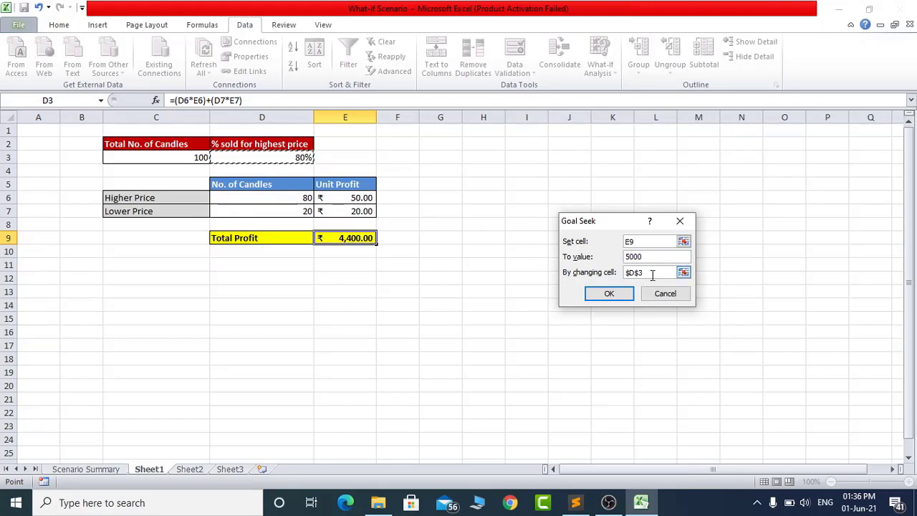
pyautogui.click(609, 295)
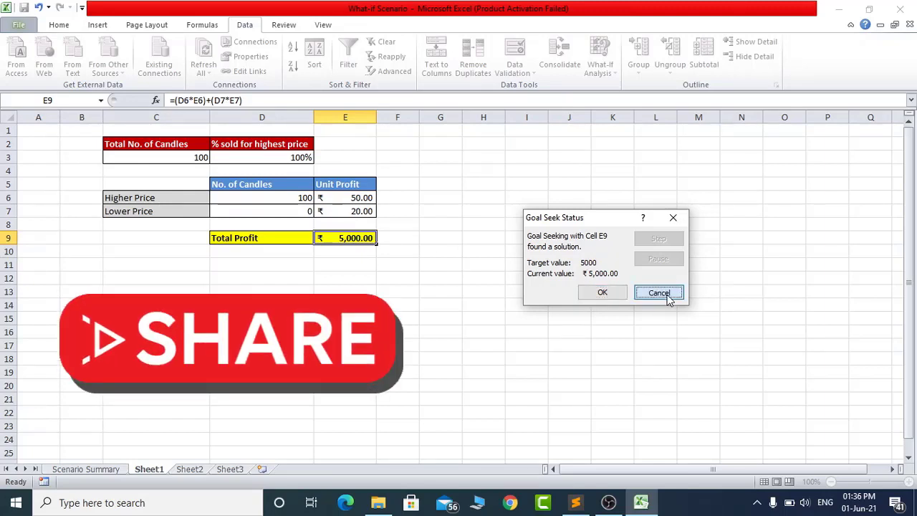
pyautogui.click(658, 293)
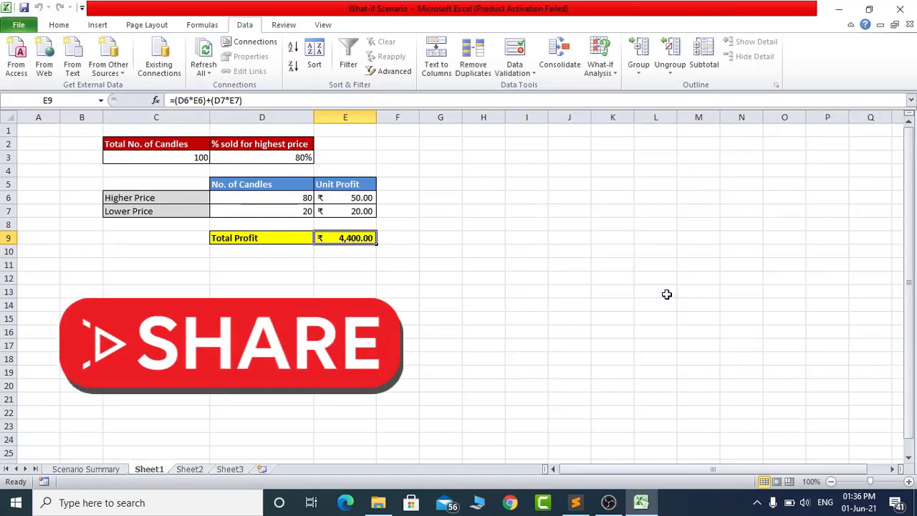
# - Run Goal Seek to bring Total Profit cell E9 to 3500 by changing cell $D$3, and keep the solution
pyautogui.click(607, 72)
pyautogui.click(610, 101)
pyautogui.click(609, 254)
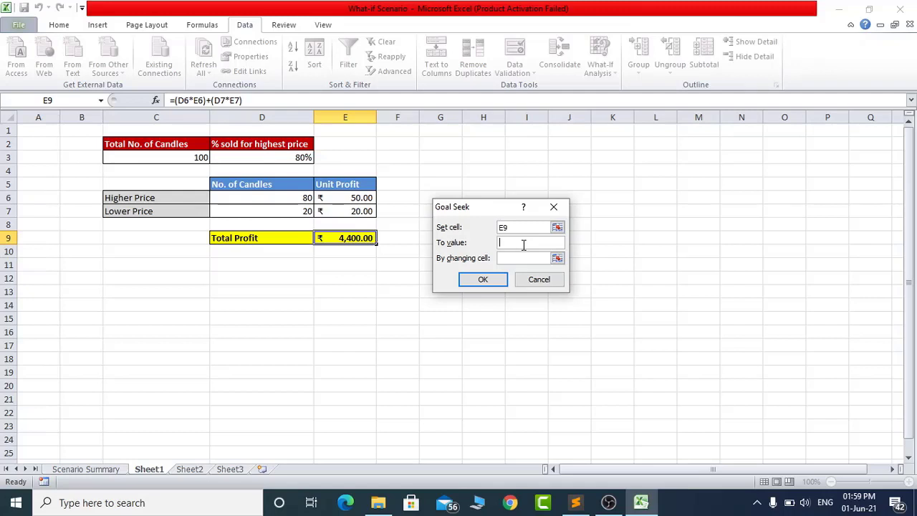
pyautogui.write('3500')
pyautogui.click(516, 227)
pyautogui.click(520, 245)
pyautogui.click(515, 256)
pyautogui.click(296, 158)
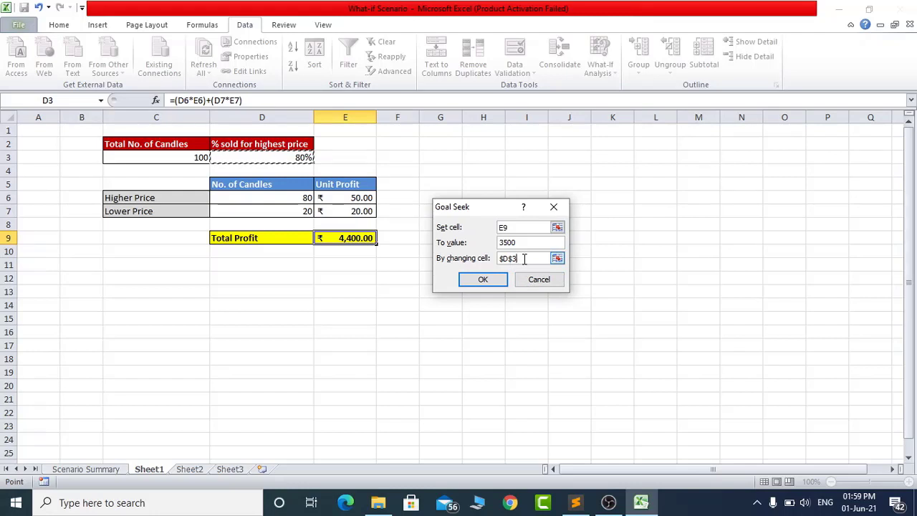
pyautogui.click(493, 281)
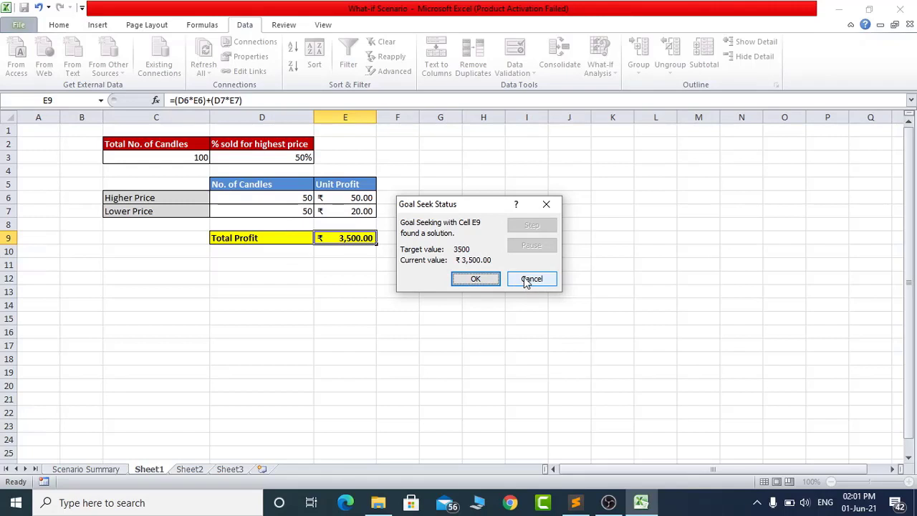
pyautogui.click(476, 279)
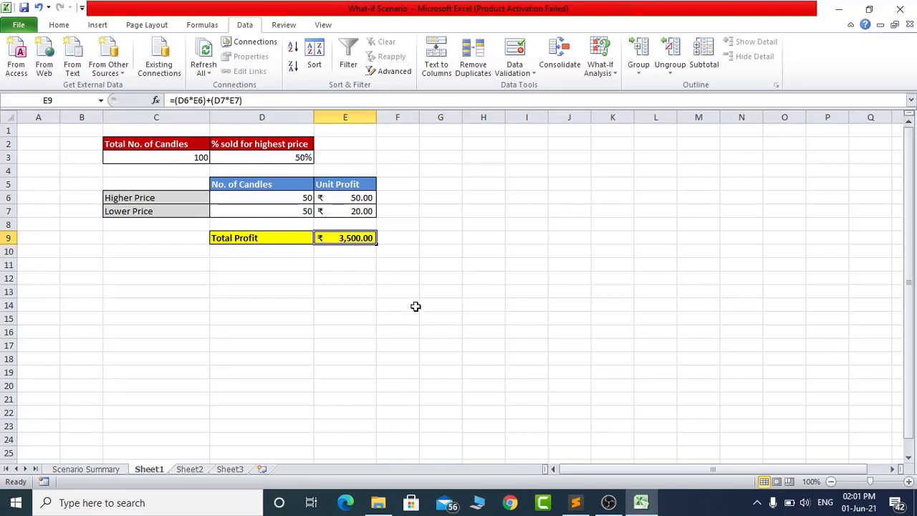
# - Close the What-if Scenario workbook with its changes saved and open the recent "solver example" workbook
pyautogui.hotkey('alt', 'F4')
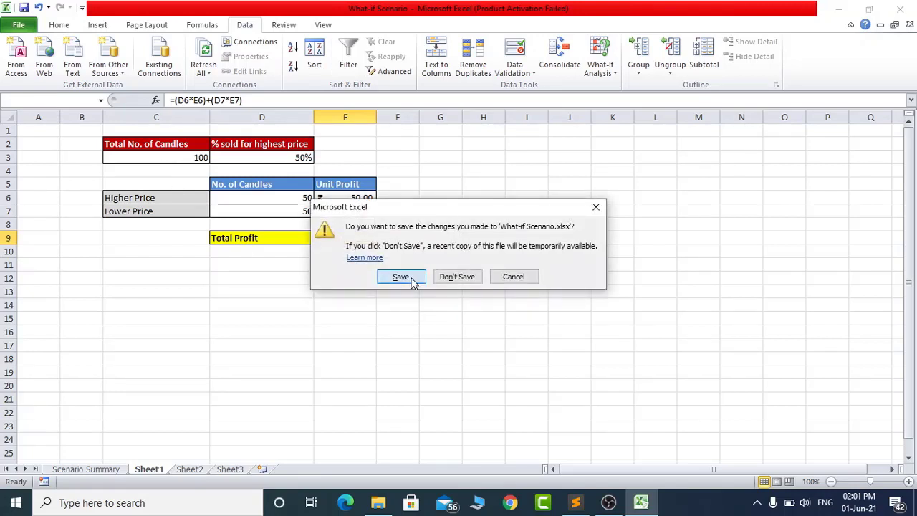
pyautogui.click(401, 277)
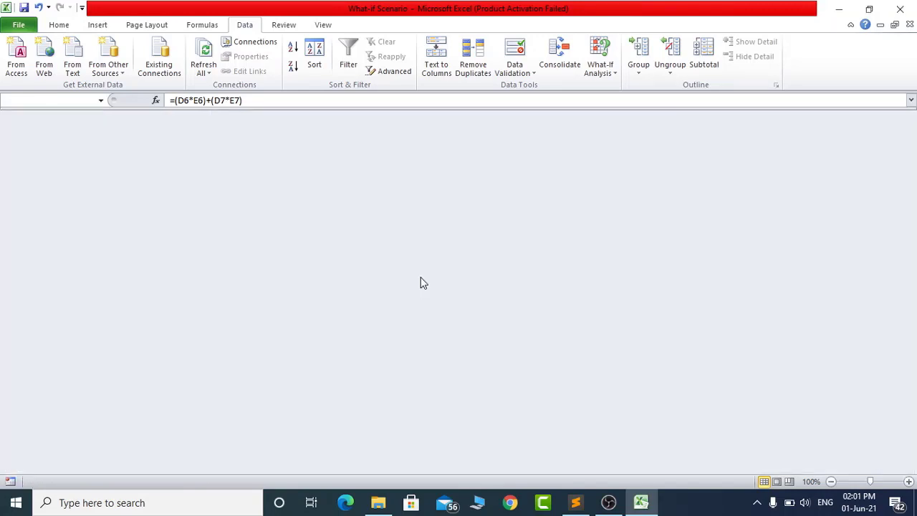
pyautogui.click(15, 25)
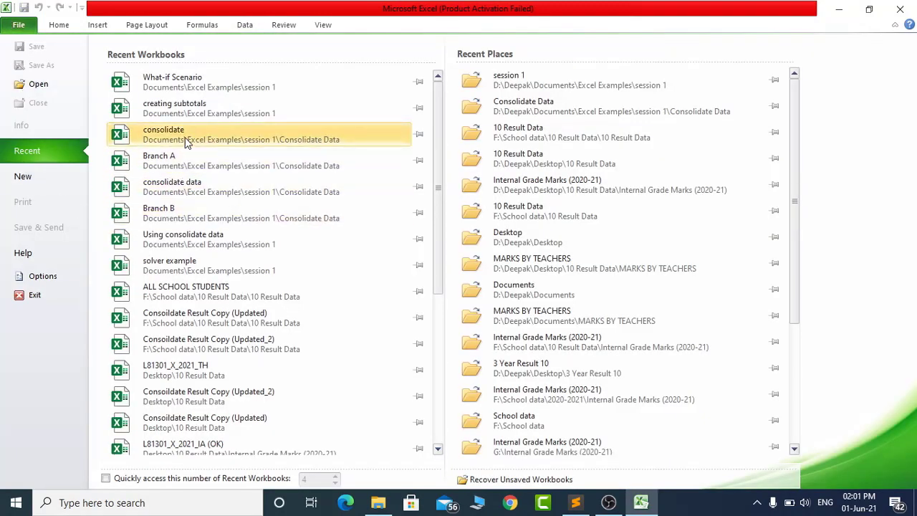
pyautogui.click(167, 266)
# - Inspect the Kalamkari File Cover storage in D8 and the order sizes of the three products in cells C12 to E12
pyautogui.click(232, 237)
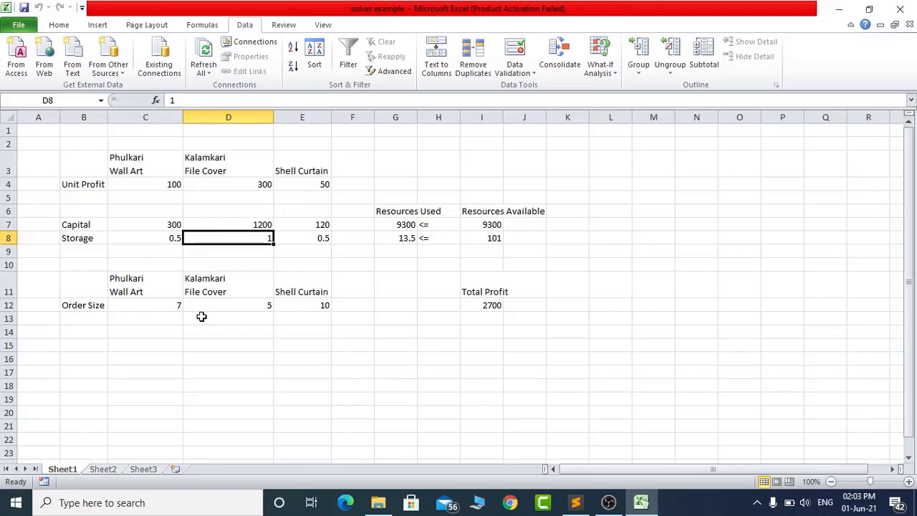
pyautogui.click(164, 307)
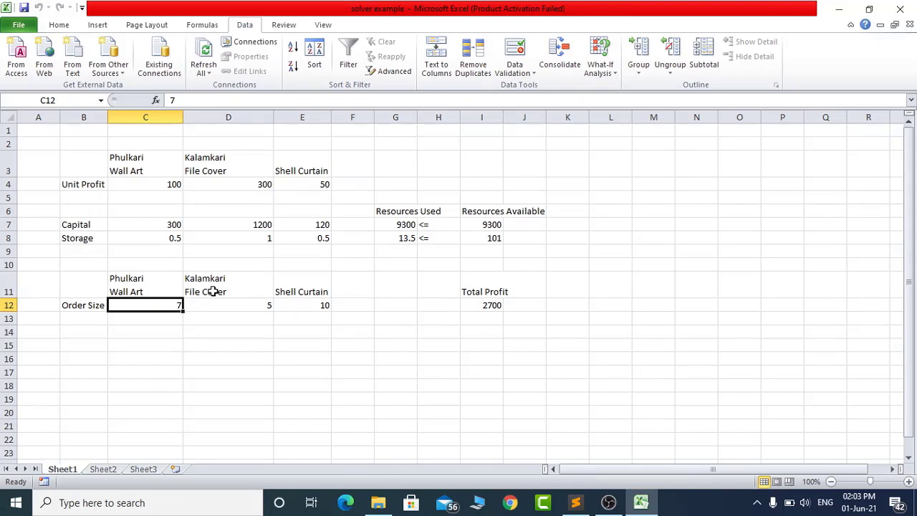
pyautogui.click(261, 306)
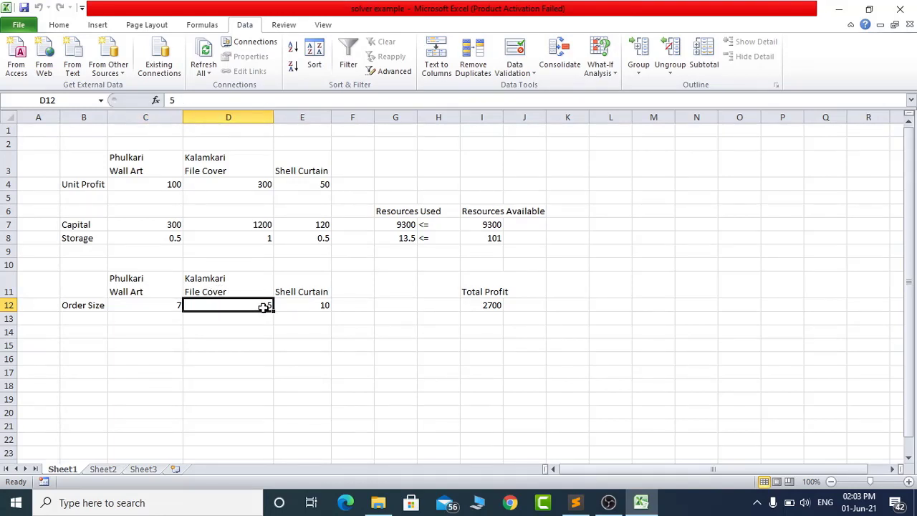
pyautogui.click(319, 307)
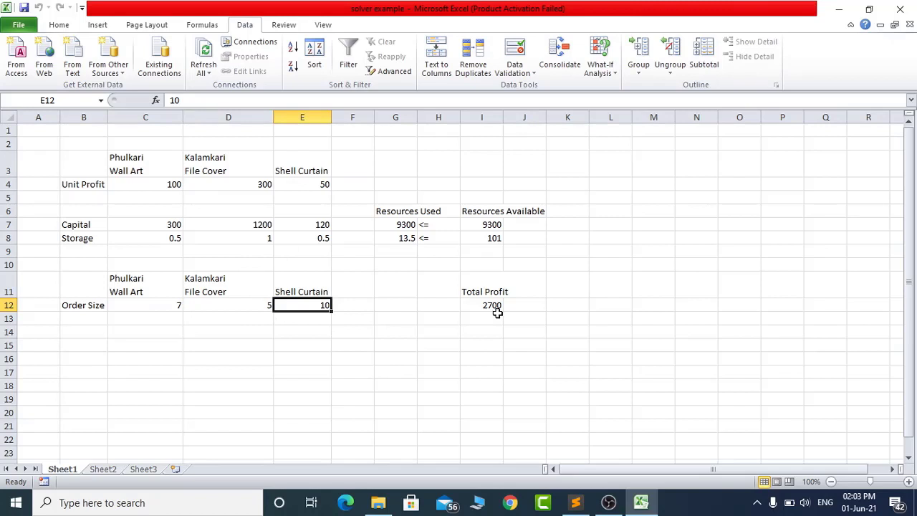
pyautogui.click(175, 305)
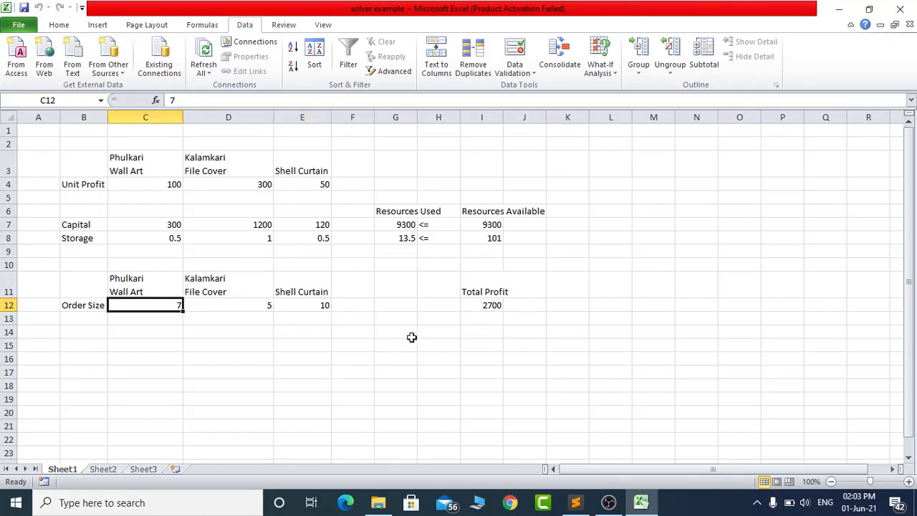
# - Try order sizes of 10 for Phulkari Wall Art in C12 and 50 for Kalamkari File Cover in D12
pyautogui.write('10')
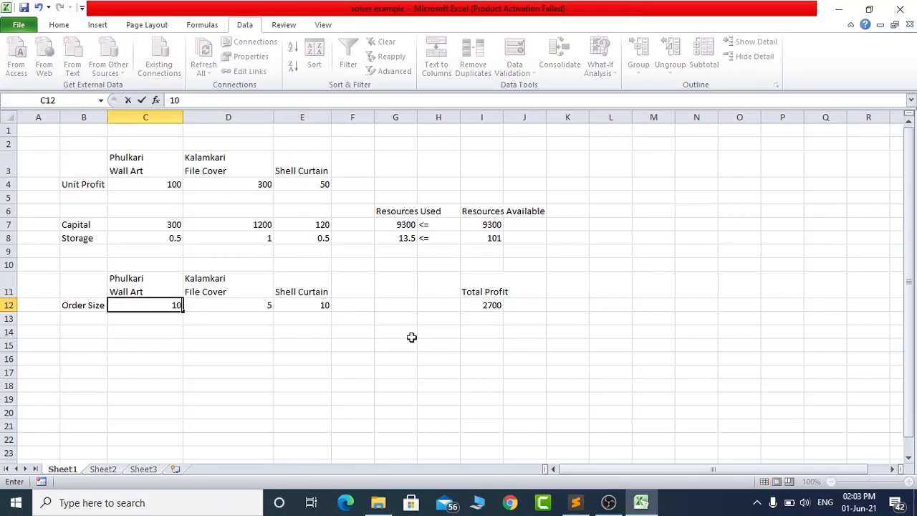
pyautogui.press('Tab')
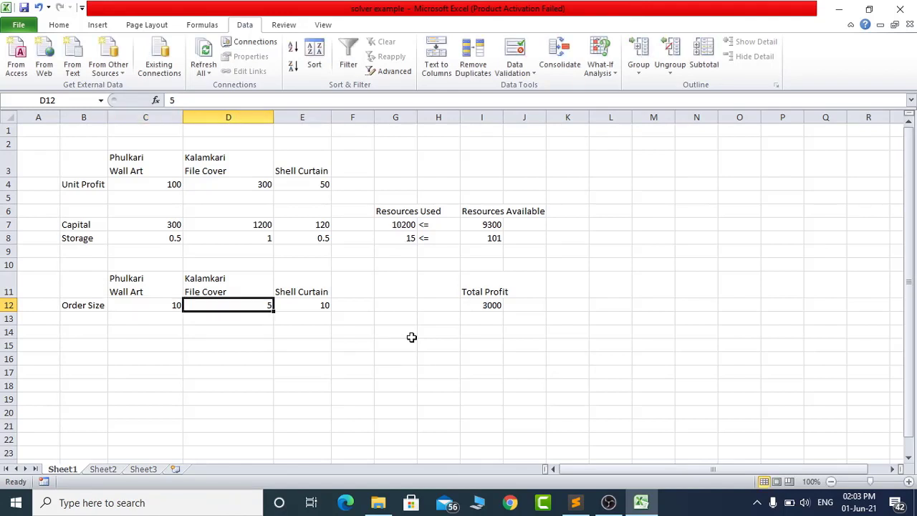
pyautogui.click(483, 303)
pyautogui.click(244, 310)
pyautogui.write('5')
pyautogui.press('Tab')
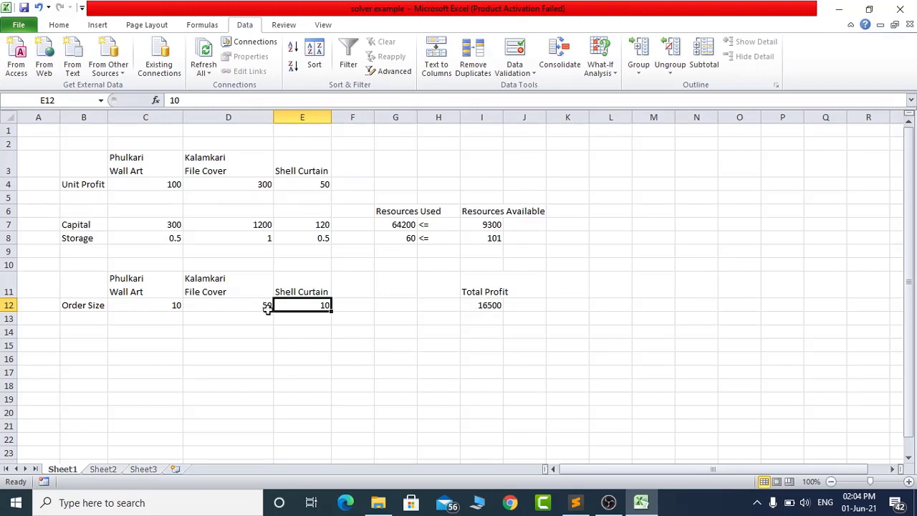
# - Examine the order sizes in C12:E12 and the available capital and storage limits in I7 and I8
pyautogui.click(172, 304)
pyautogui.moveTo(172, 303); pyautogui.dragTo(285, 306)
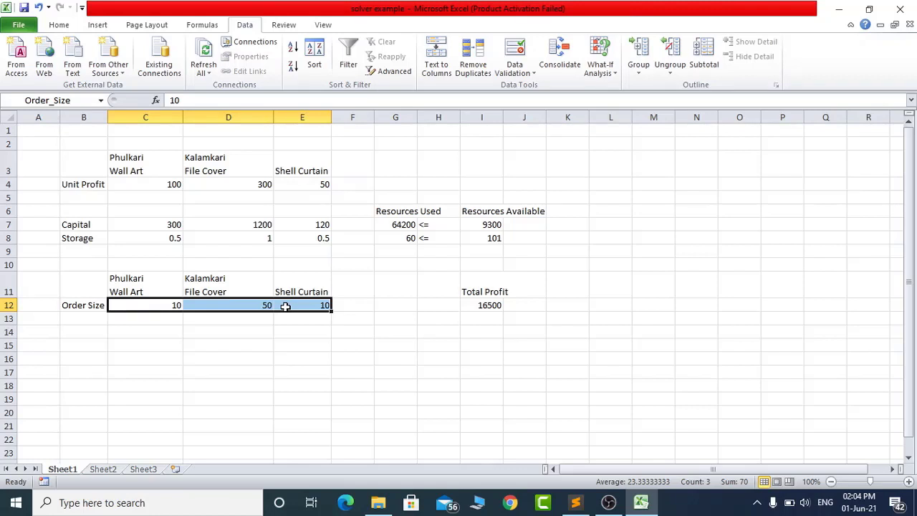
pyautogui.click(491, 224)
pyautogui.click(491, 238)
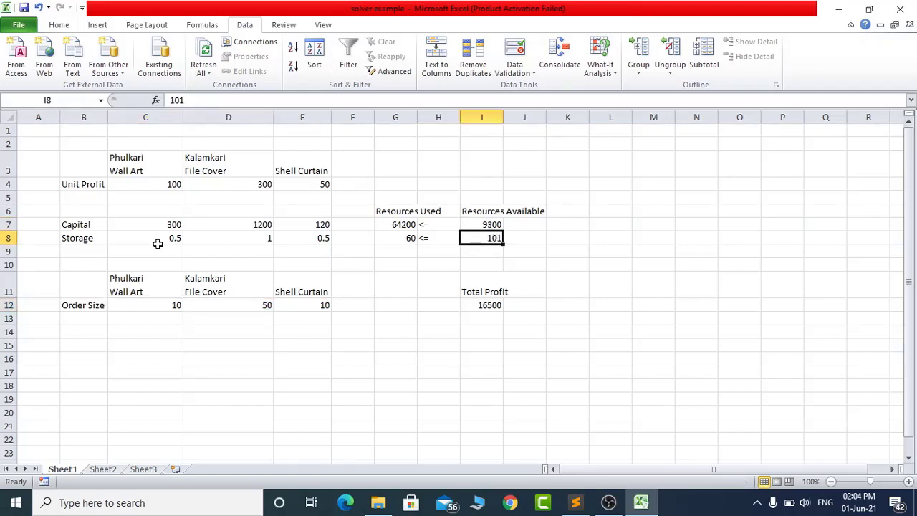
pyautogui.click(81, 225)
pyautogui.click(490, 225)
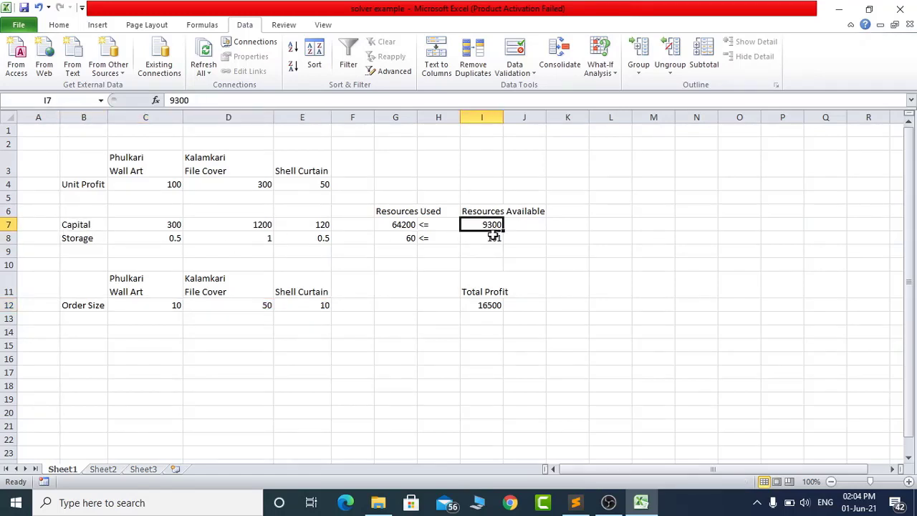
pyautogui.click(69, 237)
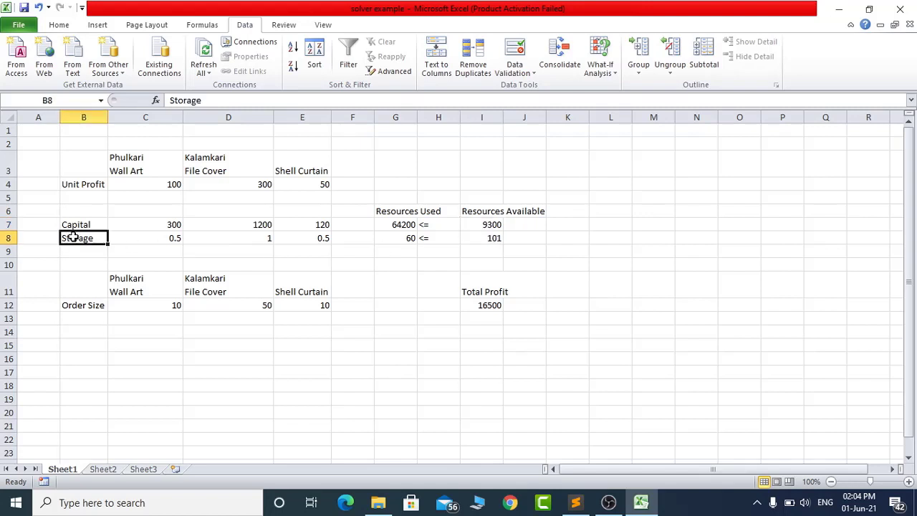
pyautogui.click(484, 240)
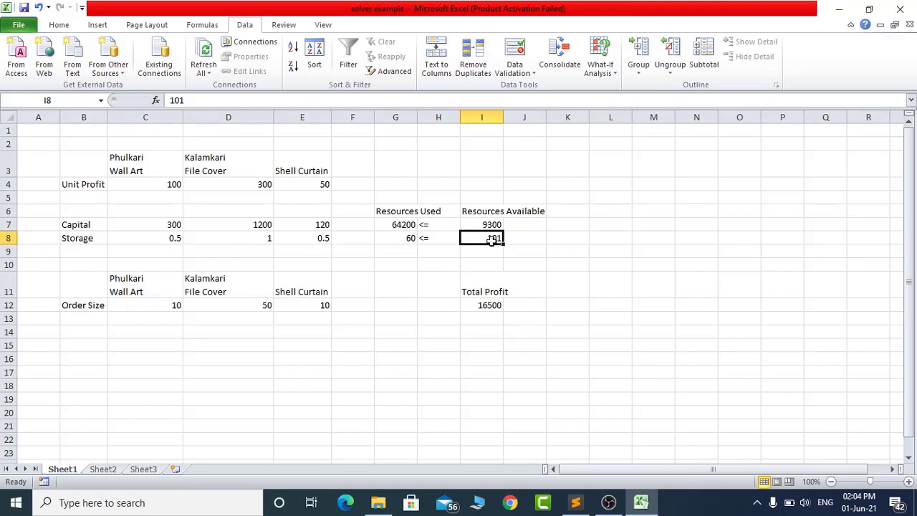
# - Examine the unit profit, capital and storage figures of the three products in rows 4, 7 and 8
pyautogui.click(160, 226)
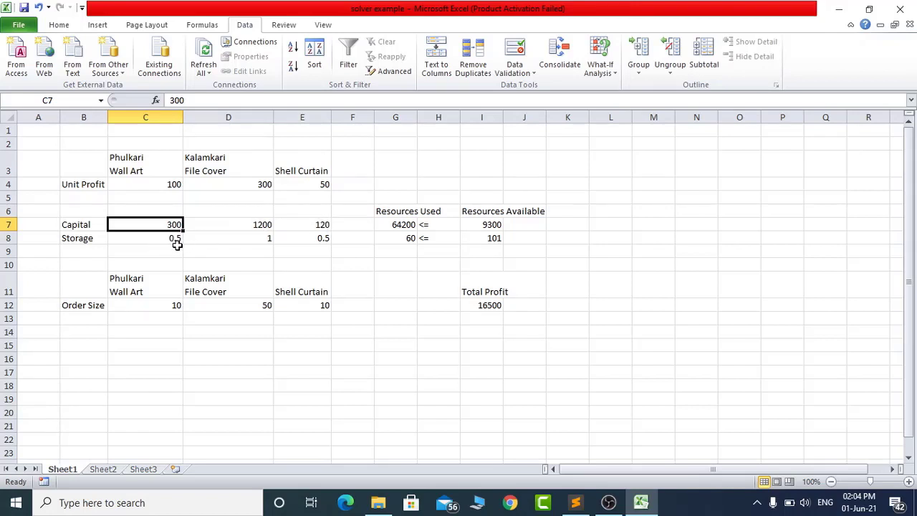
pyautogui.click(266, 238)
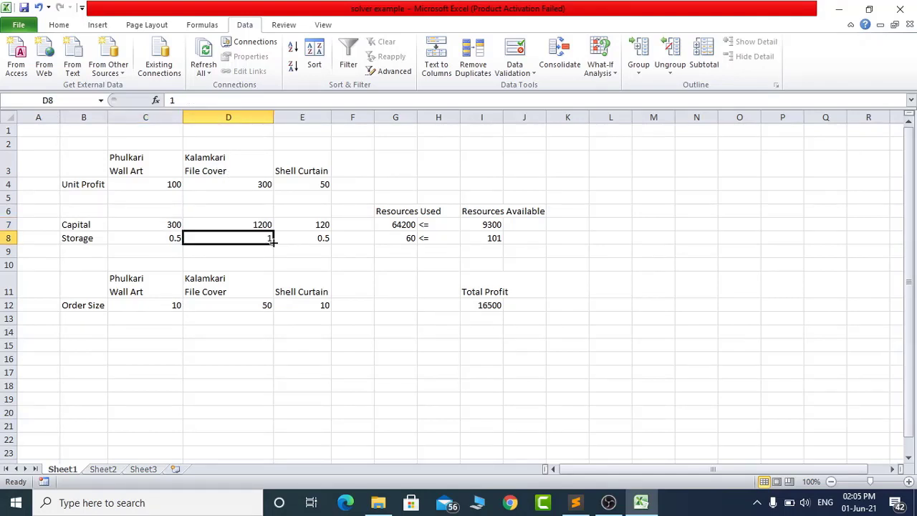
pyautogui.click(316, 238)
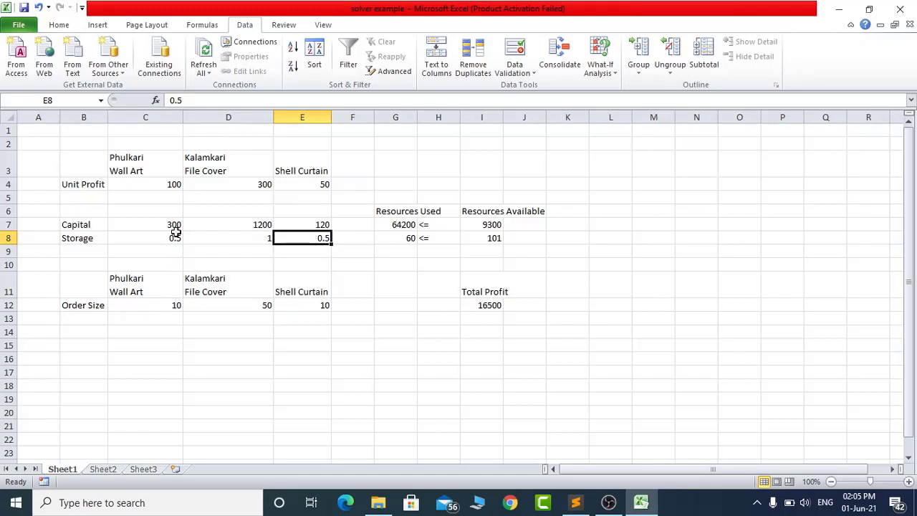
pyautogui.click(179, 184)
pyautogui.click(258, 183)
pyautogui.click(298, 182)
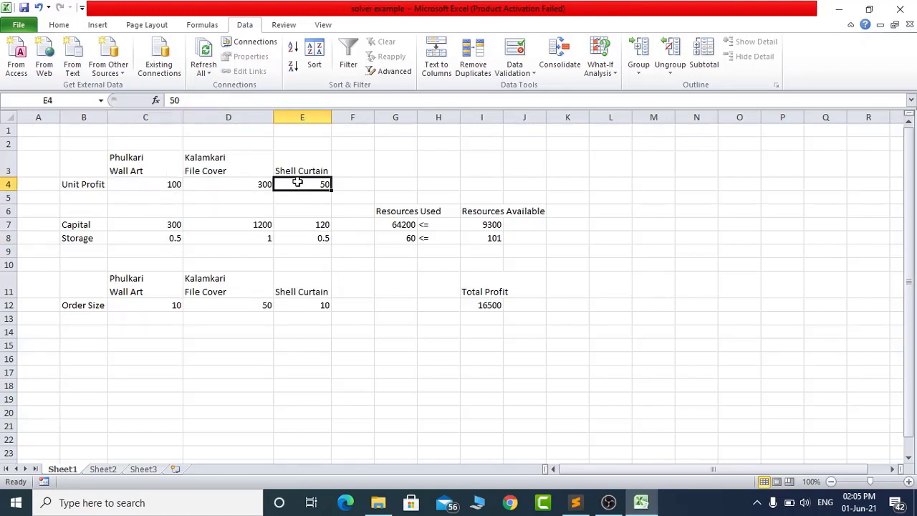
pyautogui.click(177, 228)
pyautogui.click(232, 223)
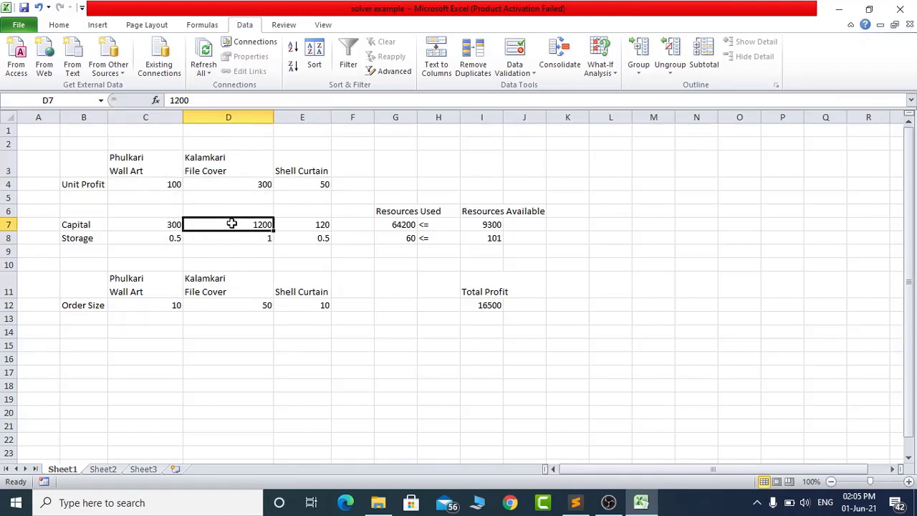
pyautogui.click(312, 222)
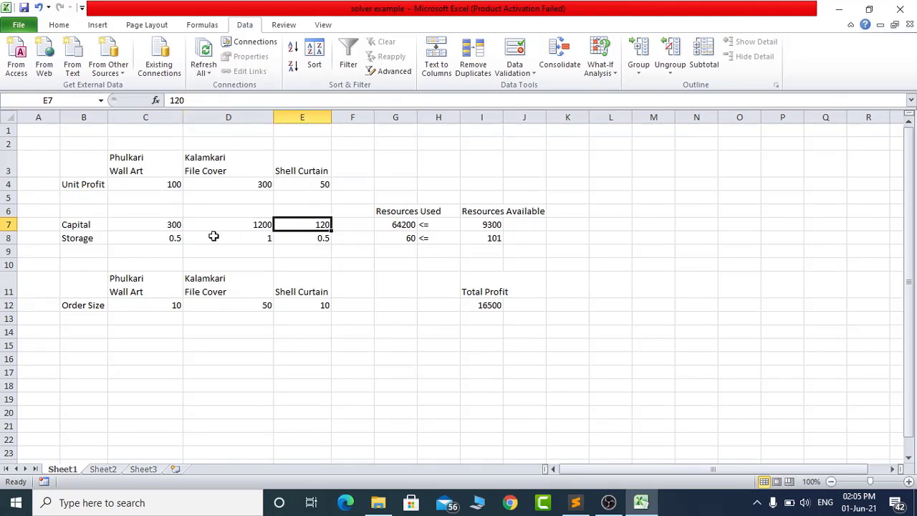
pyautogui.click(164, 241)
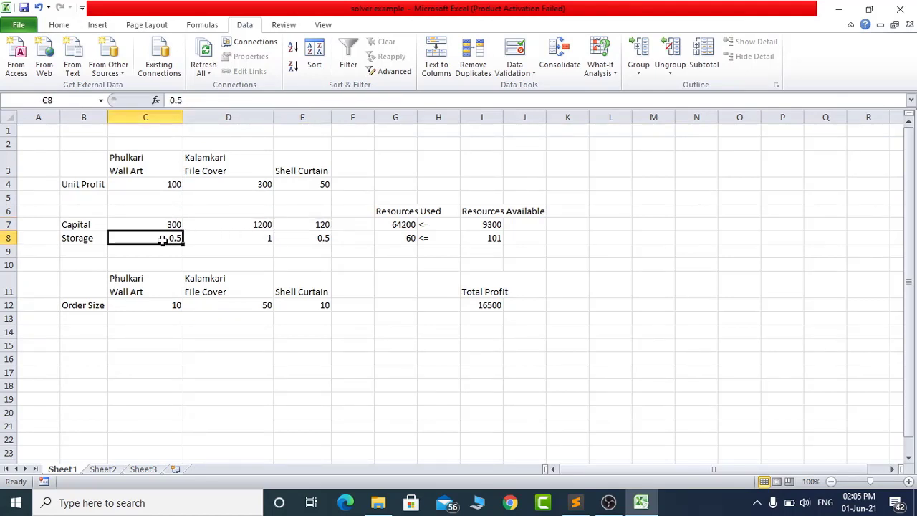
pyautogui.click(238, 240)
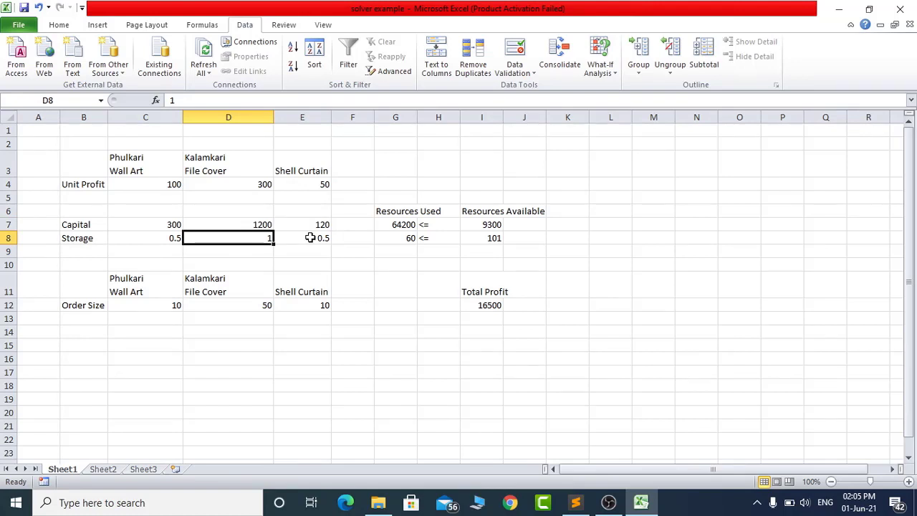
pyautogui.click(313, 239)
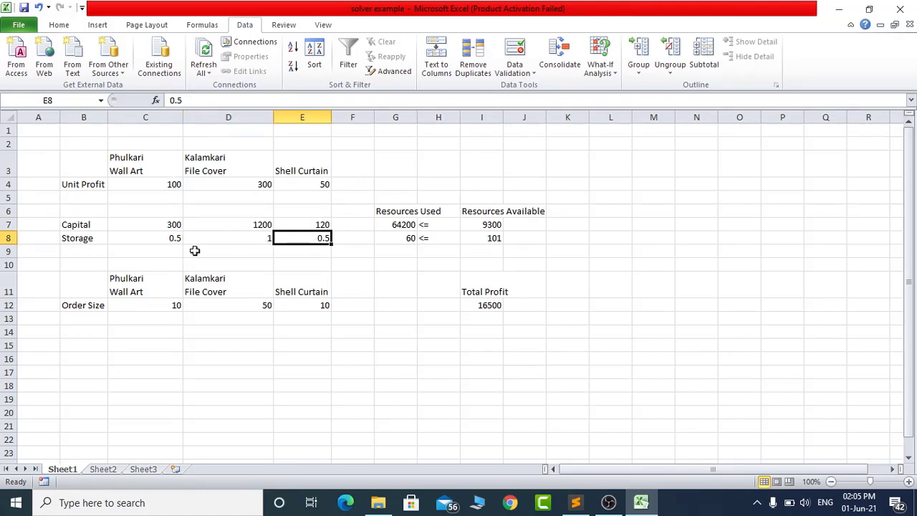
# - Review the available resources in I7 and I8 together with each product's order size in C12:E12
pyautogui.click(489, 224)
pyautogui.click(489, 238)
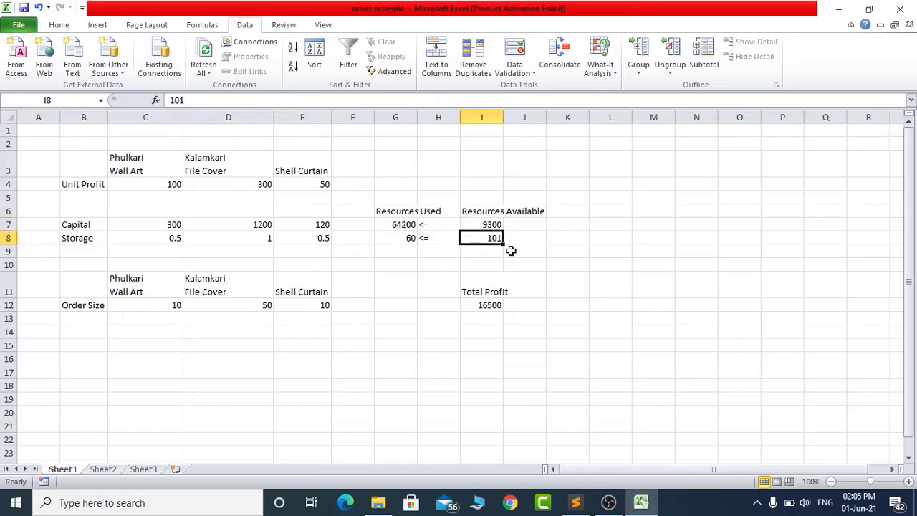
pyautogui.click(168, 304)
pyautogui.click(222, 304)
pyautogui.click(299, 304)
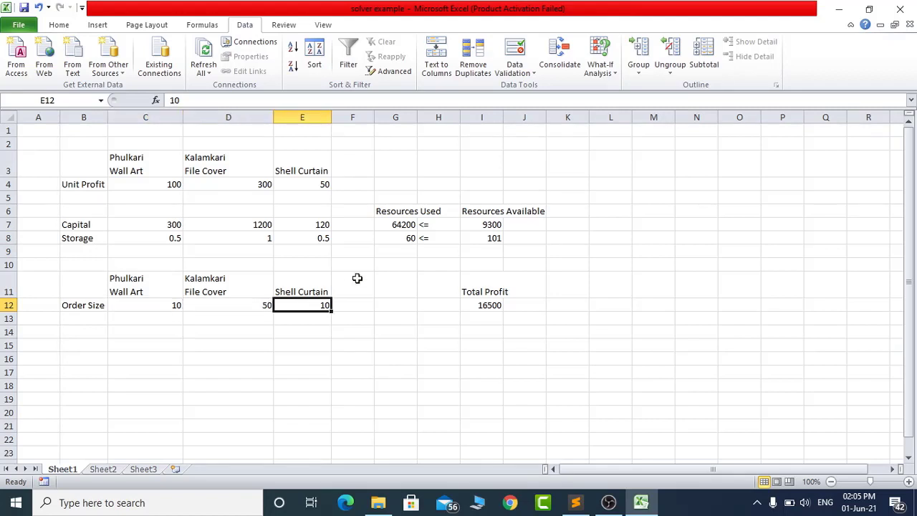
pyautogui.moveTo(147, 303); pyautogui.dragTo(279, 306)
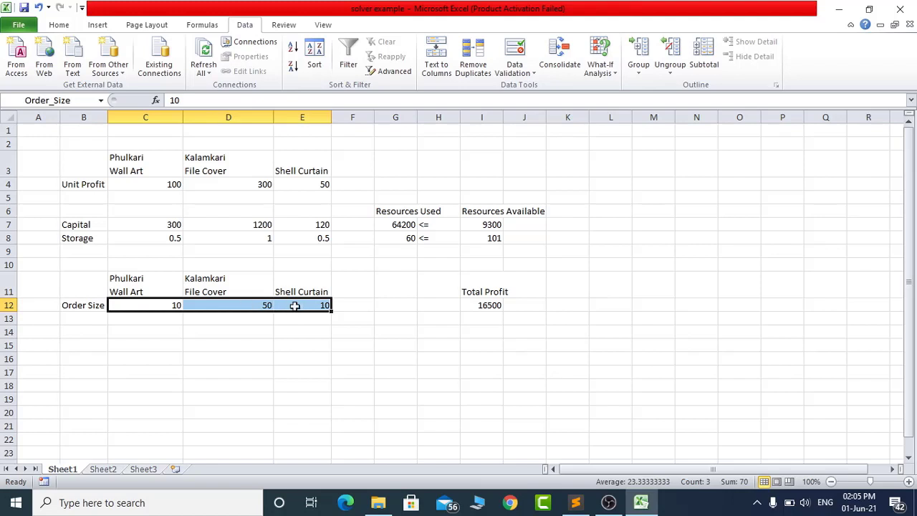
# - Inspect the Resources Used formulas in G7 and G8 against the order sizes in C12:E12 and the capital limit in I7
pyautogui.click(397, 238)
pyautogui.click(398, 224)
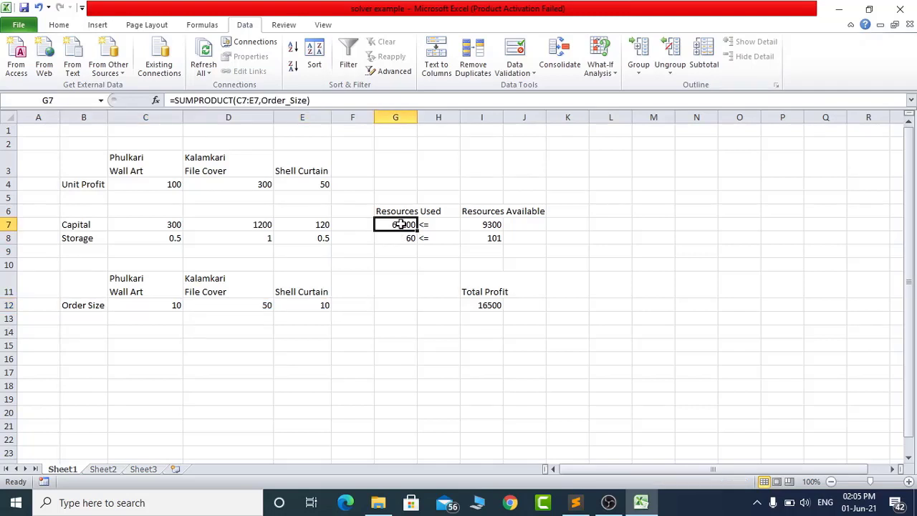
pyautogui.click(405, 238)
pyautogui.click(400, 224)
pyautogui.moveTo(176, 307); pyautogui.dragTo(299, 306)
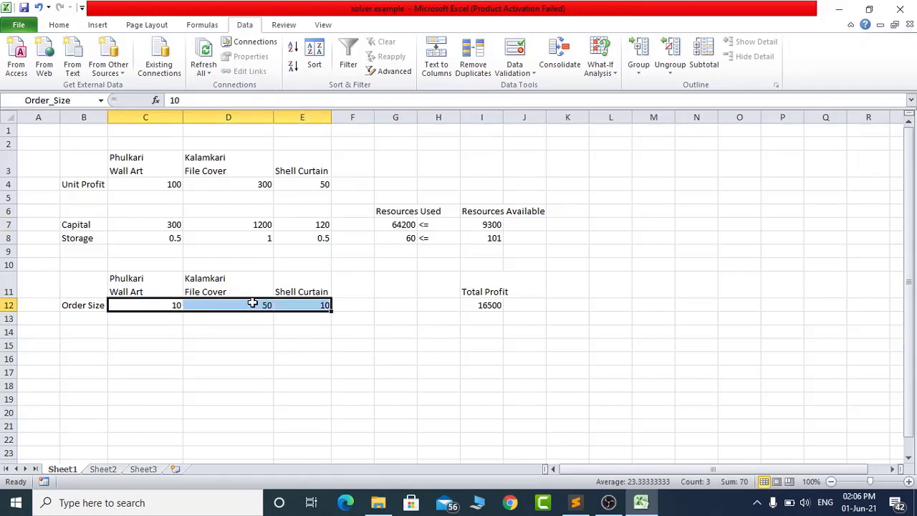
pyautogui.click(399, 225)
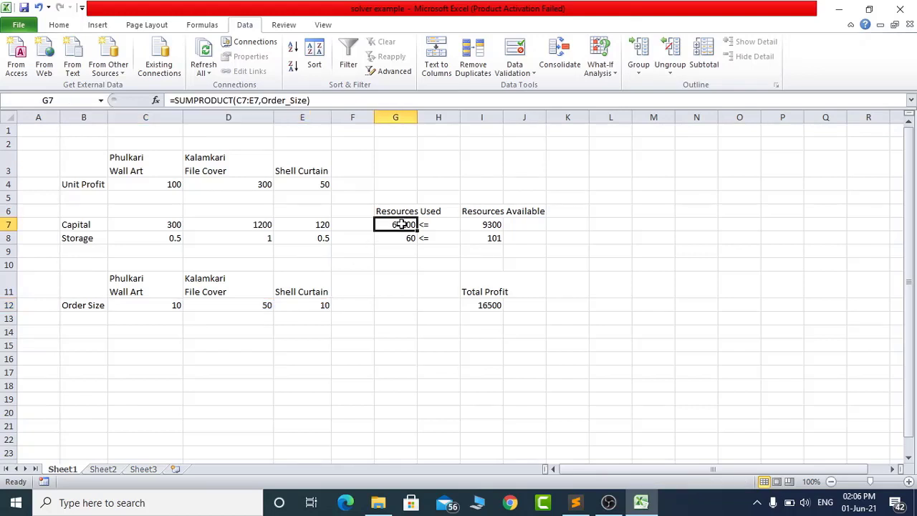
pyautogui.click(399, 238)
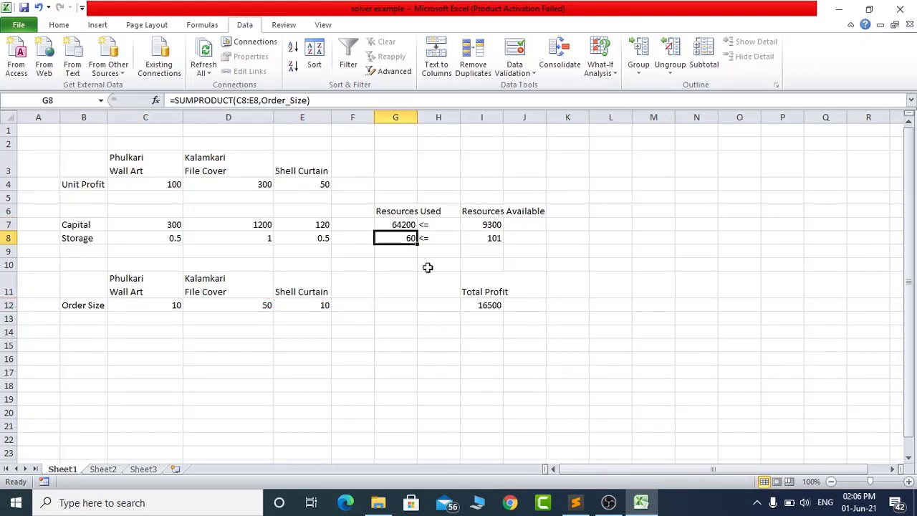
pyautogui.click(491, 226)
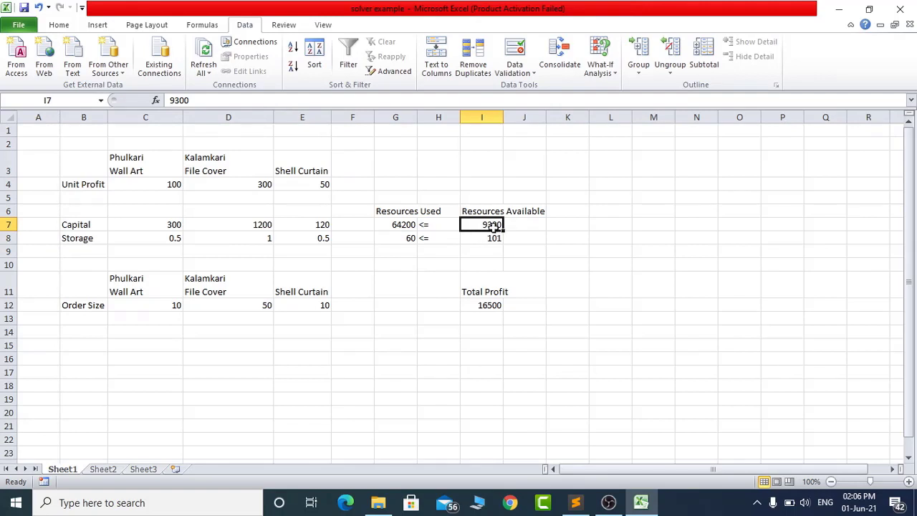
pyautogui.click(401, 225)
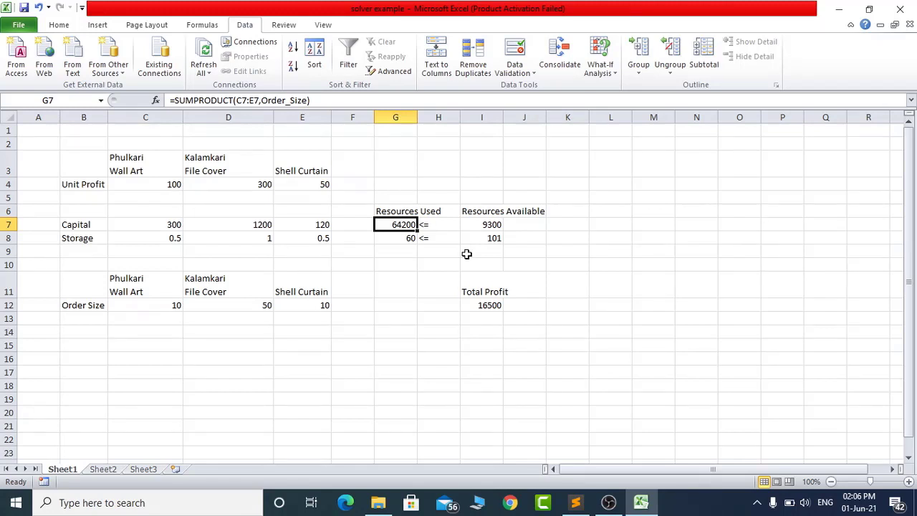
# - Set the order sizes to 5 for Kalamkari File Cover in D12 and 8 for Phulkari Wall Art in C12
pyautogui.click(245, 307)
pyautogui.write('5')
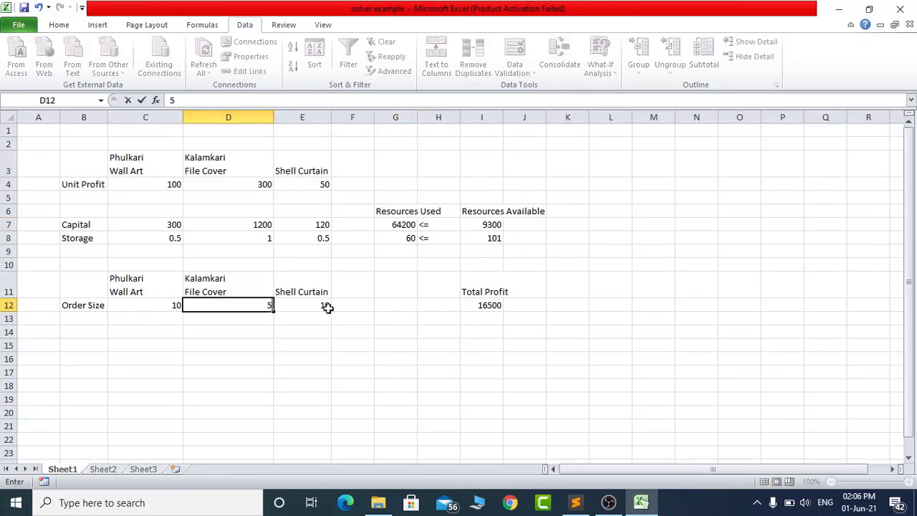
pyautogui.press('Return')
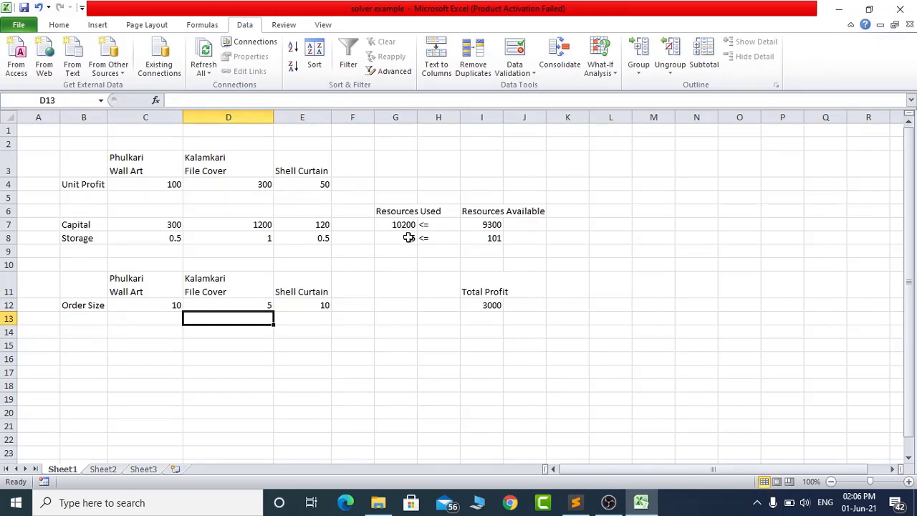
pyautogui.click(172, 303)
pyautogui.write('8')
pyautogui.press('Return')
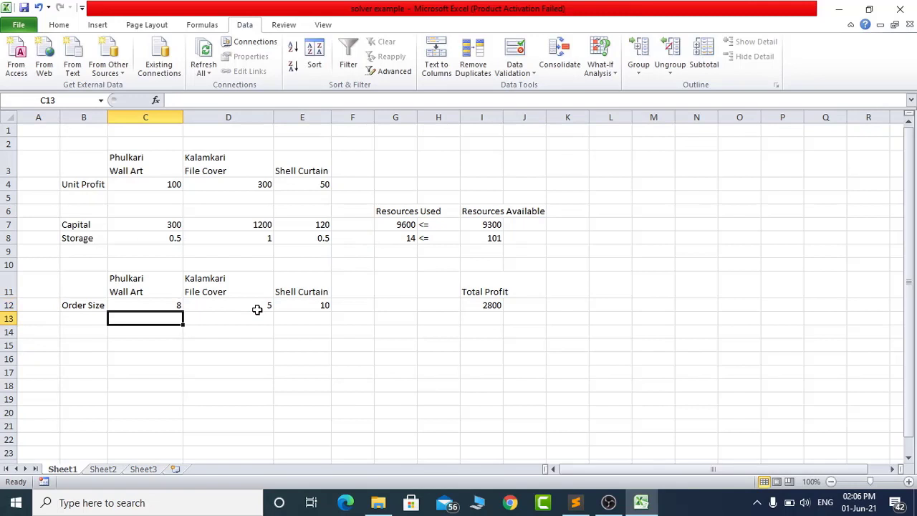
# - Try a Shell Curtain order size of 8 in E12 and settle on 7
pyautogui.click(323, 304)
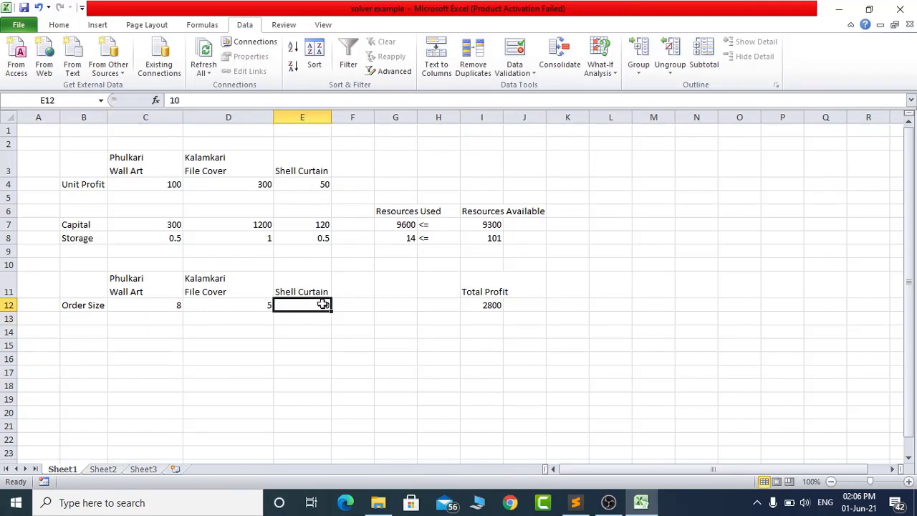
pyautogui.write('8')
pyautogui.press('Return')
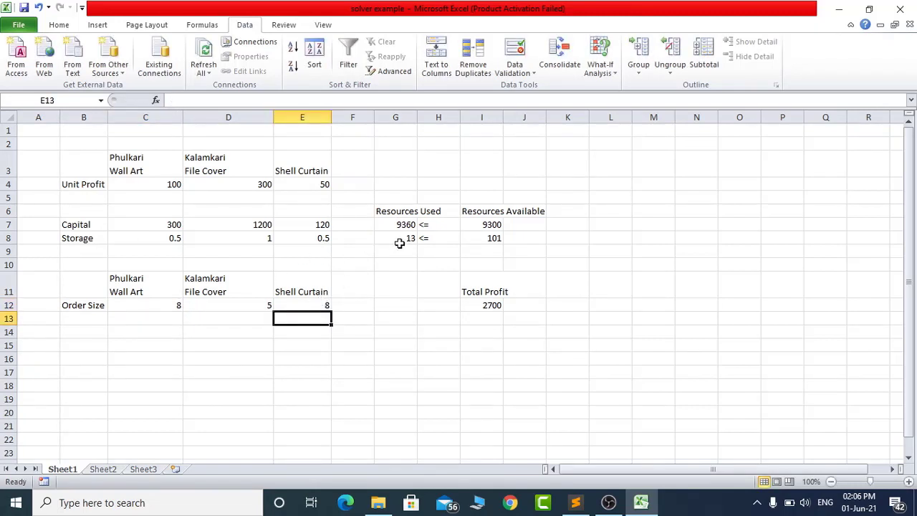
pyautogui.click(304, 305)
pyautogui.write('7')
pyautogui.press('Return')
# - Check the order sizes in C12:E12, the Resources Used cells G7 and G8, and the Phulkari Wall Art unit profit in C4
pyautogui.moveTo(174, 304); pyautogui.dragTo(300, 303)
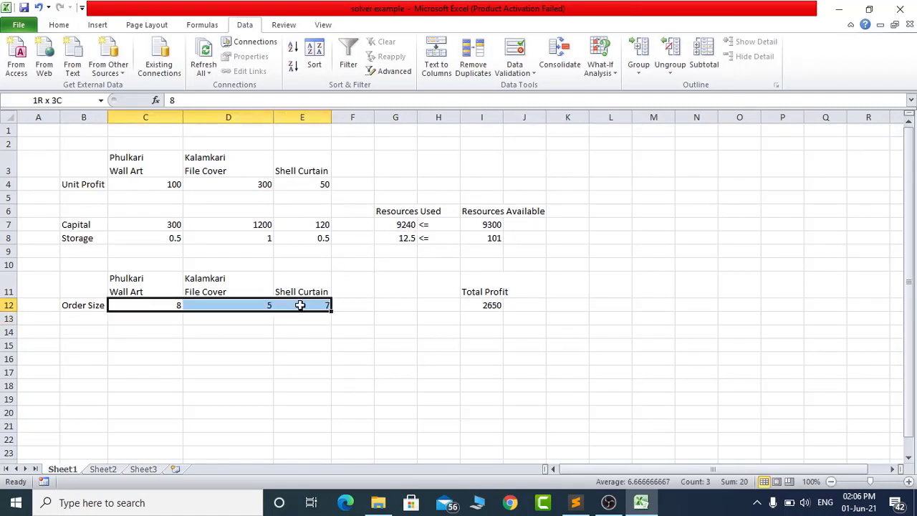
pyautogui.click(402, 225)
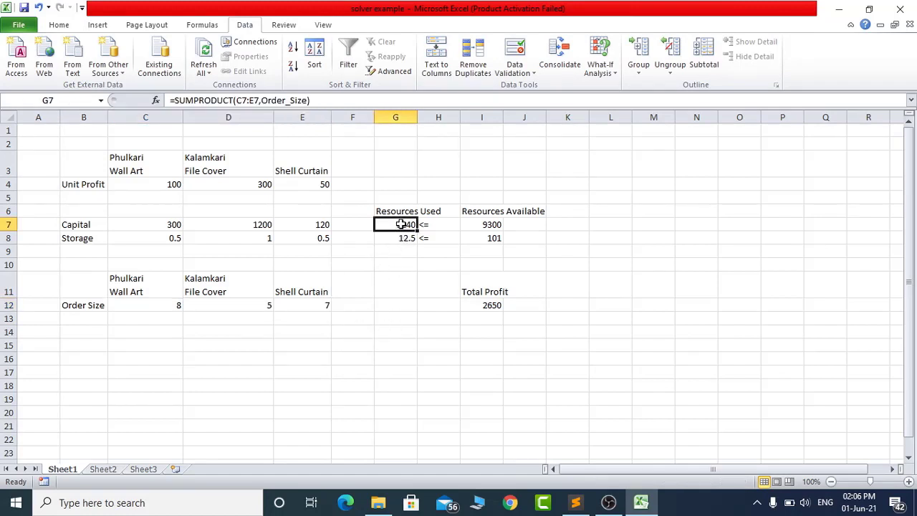
pyautogui.click(401, 238)
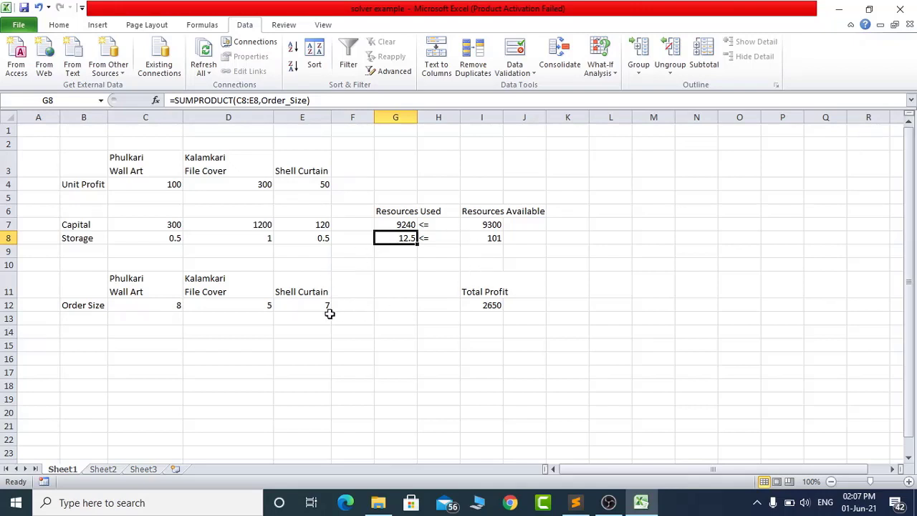
pyautogui.click(178, 188)
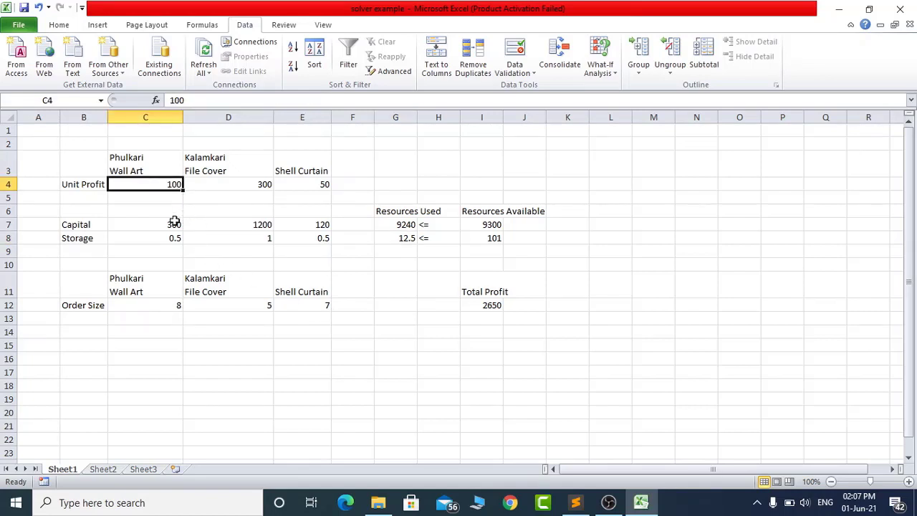
# - Check the capital and storage figures in C7:D8, the order sizes in row 12, and the Resources Used formulas in G7 and G8
pyautogui.click(176, 225)
pyautogui.click(256, 226)
pyautogui.click(265, 239)
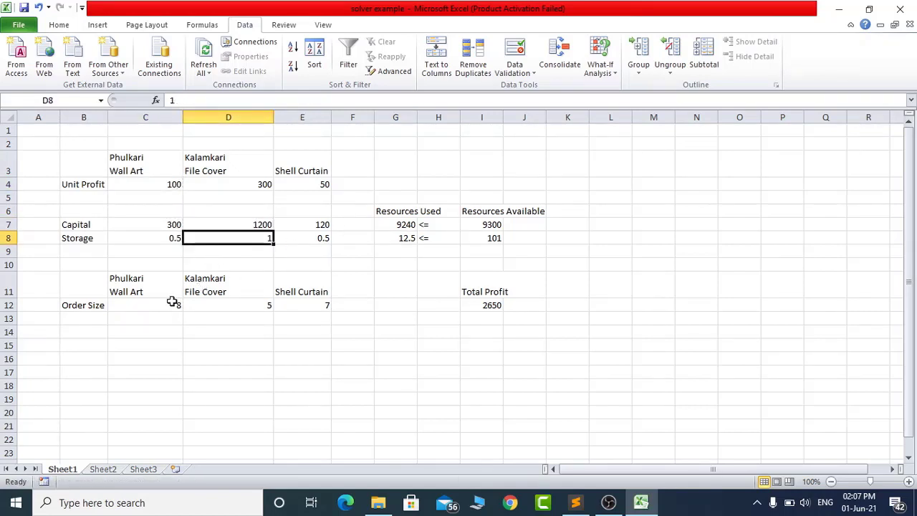
pyautogui.click(232, 303)
pyautogui.click(327, 304)
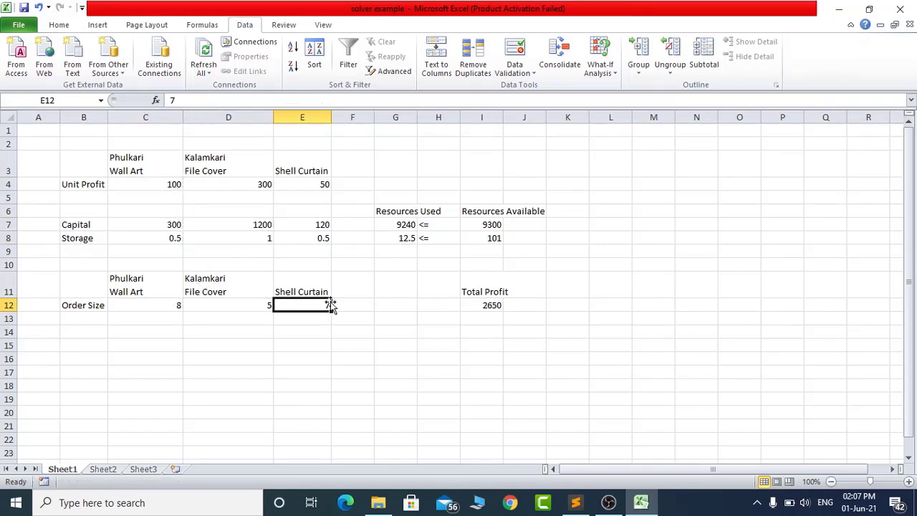
pyautogui.click(403, 226)
pyautogui.click(405, 237)
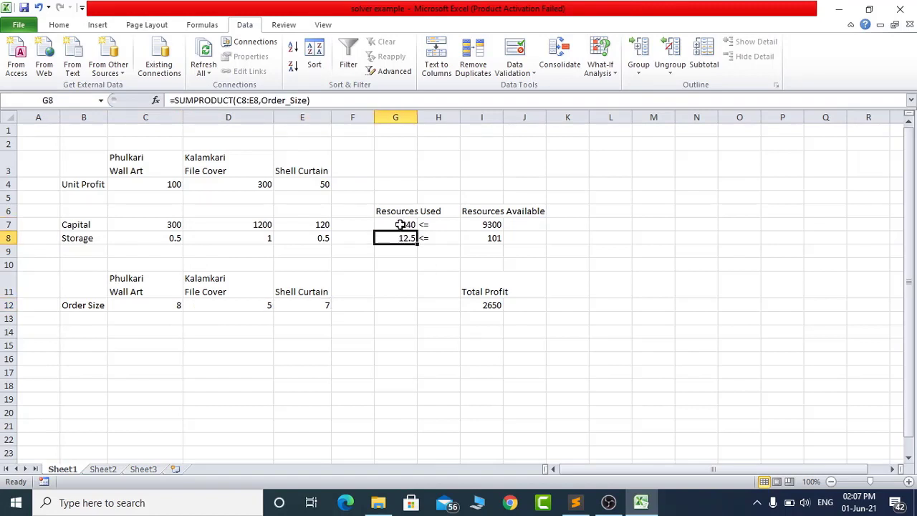
pyautogui.click(401, 226)
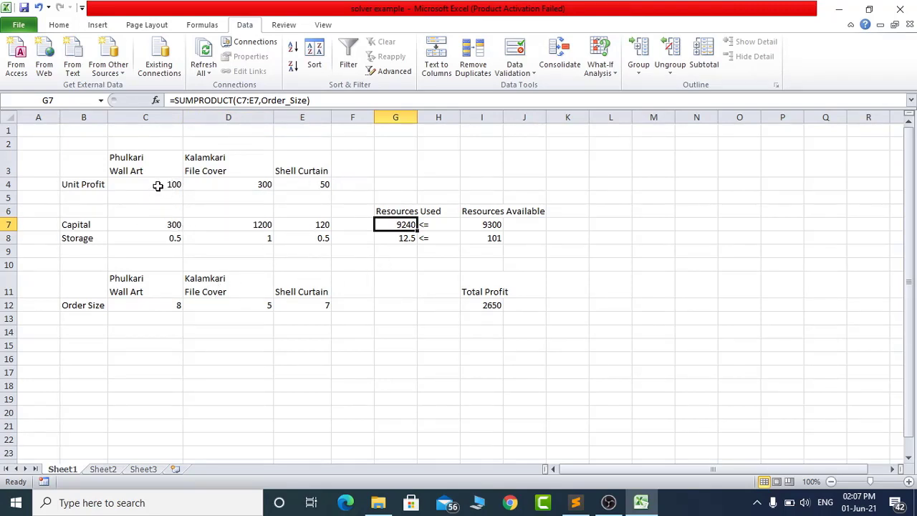
# - Examine the unit profits in C4:E4 and their range name, together with the capital figures in C7:E7
pyautogui.moveTo(158, 186); pyautogui.dragTo(303, 184)
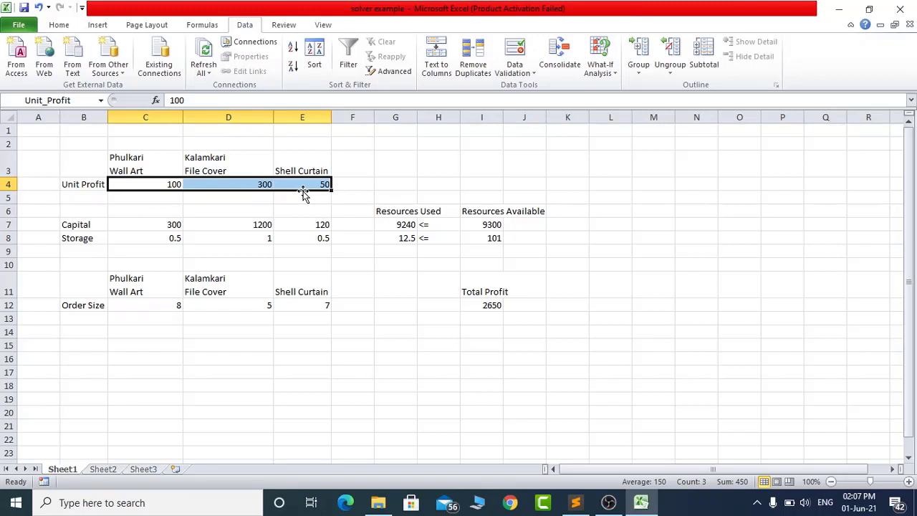
pyautogui.moveTo(159, 227); pyautogui.dragTo(335, 228)
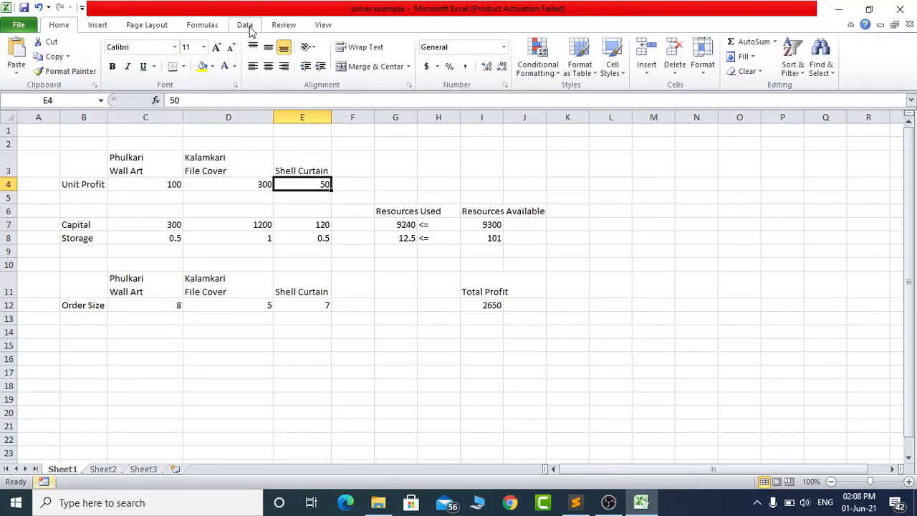
pyautogui.click(282, 26)
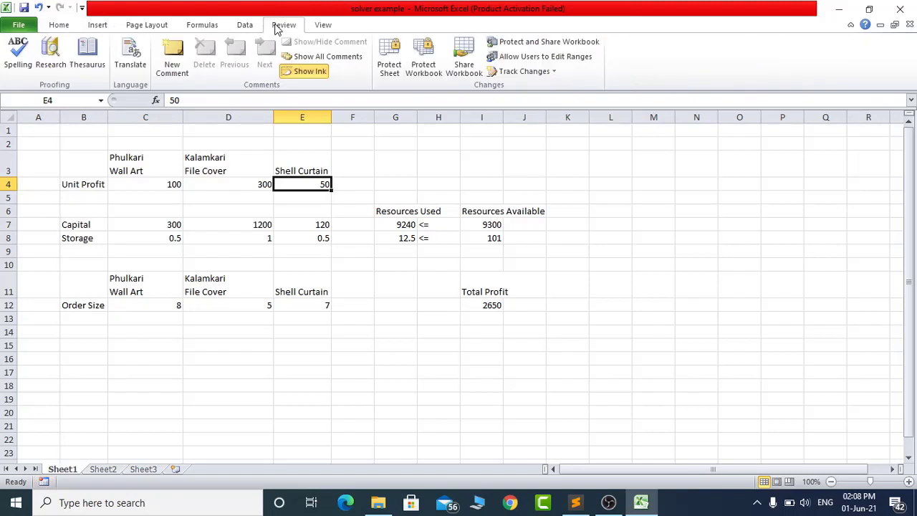
pyautogui.click(201, 26)
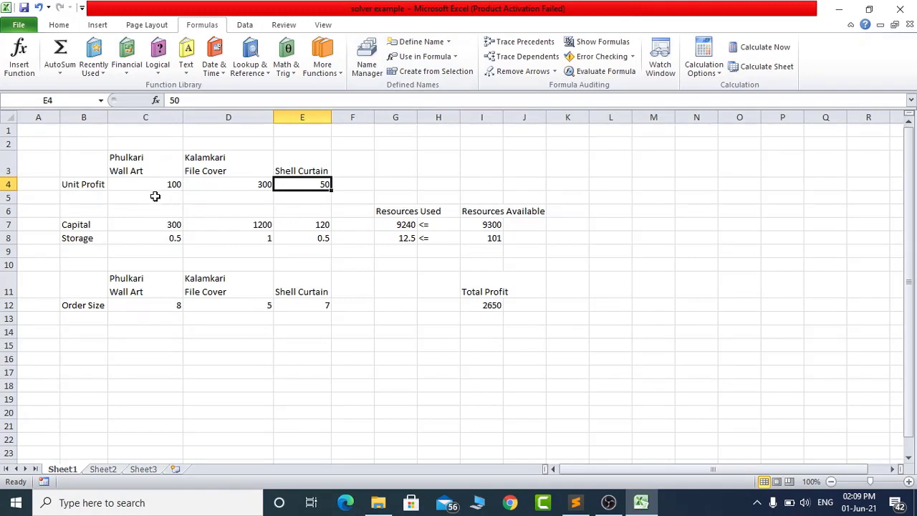
pyautogui.moveTo(163, 185); pyautogui.dragTo(321, 185)
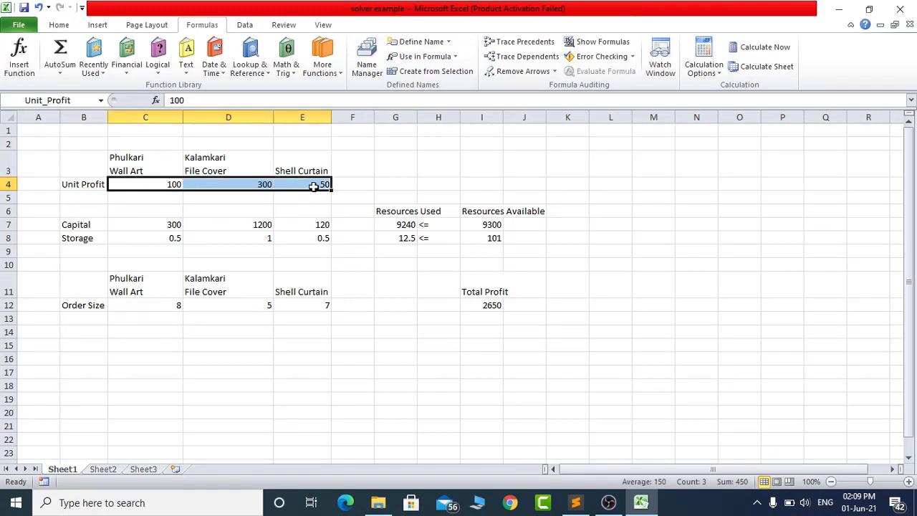
# - Try a SUM formula in L4 that adds the unit profits through the name Unit_Profit
pyautogui.click(619, 187)
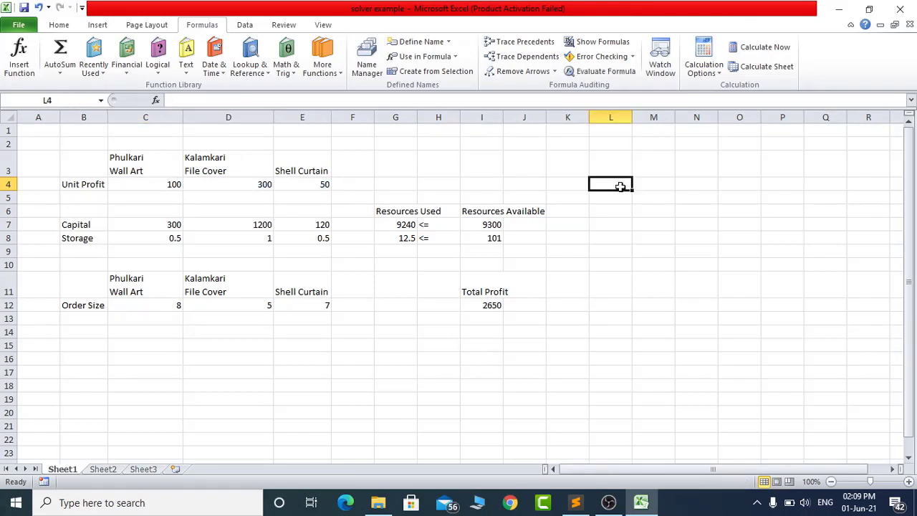
pyautogui.write('=sum(')
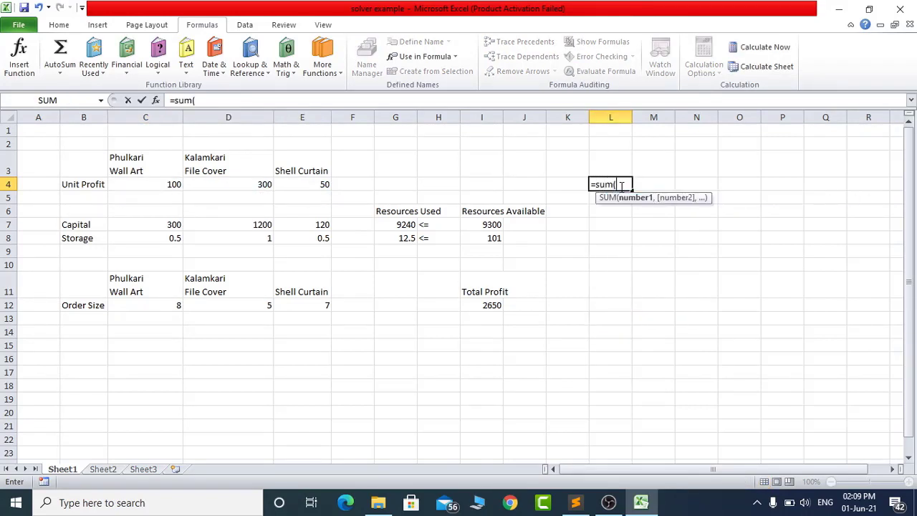
pyautogui.moveTo(165, 184); pyautogui.dragTo(286, 189)
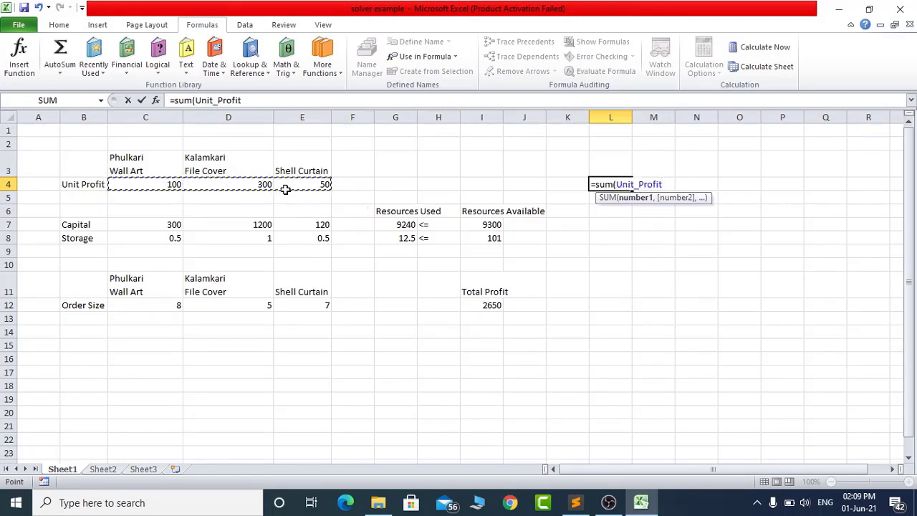
pyautogui.write(')')
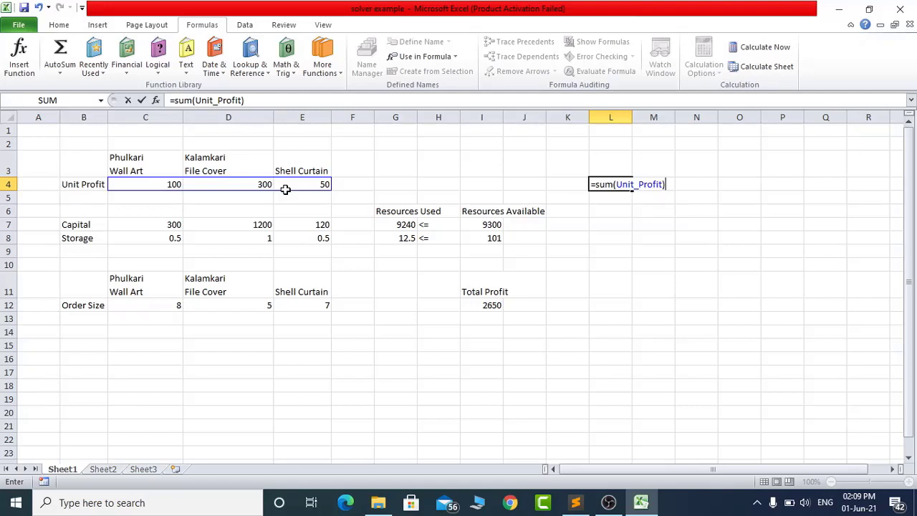
# - Replace the name in the L4 formula with the cell range c4:e4, and discard the formula
pyautogui.press('BackSpace')
pyautogui.press('BackSpace')
pyautogui.press('BackSpace')
pyautogui.press('BackSpace')
pyautogui.press('BackSpace')
pyautogui.press('BackSpace')
pyautogui.press('BackSpace')
pyautogui.press('BackSpace')
pyautogui.press('BackSpace')
pyautogui.press('BackSpace')
pyautogui.press('BackSpace')
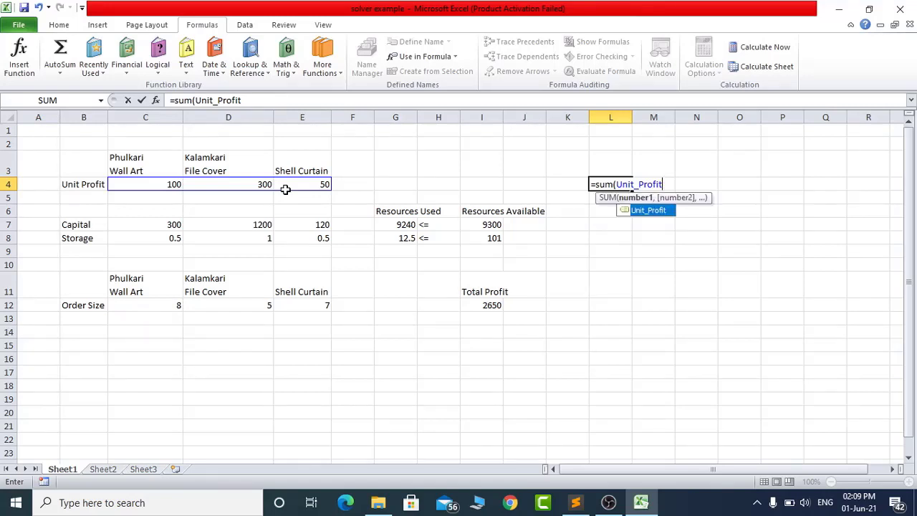
pyautogui.press('BackSpace')
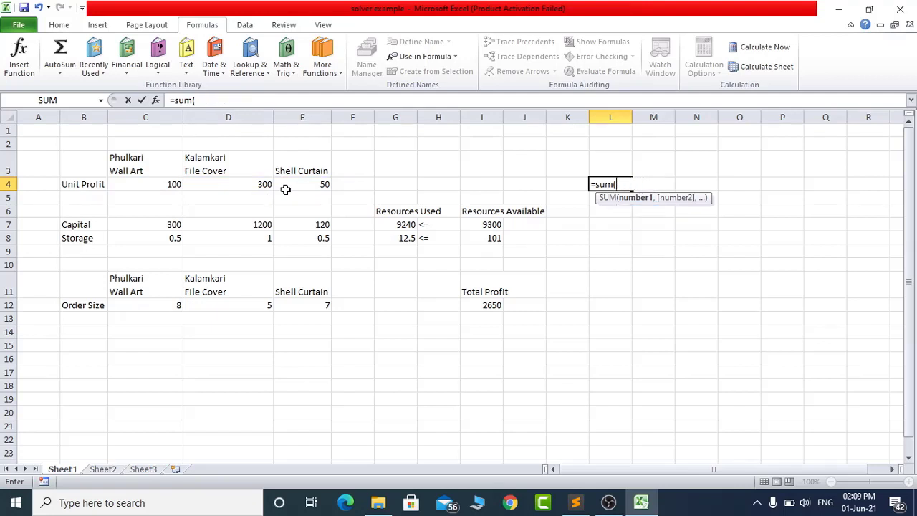
pyautogui.write('c4:e$')
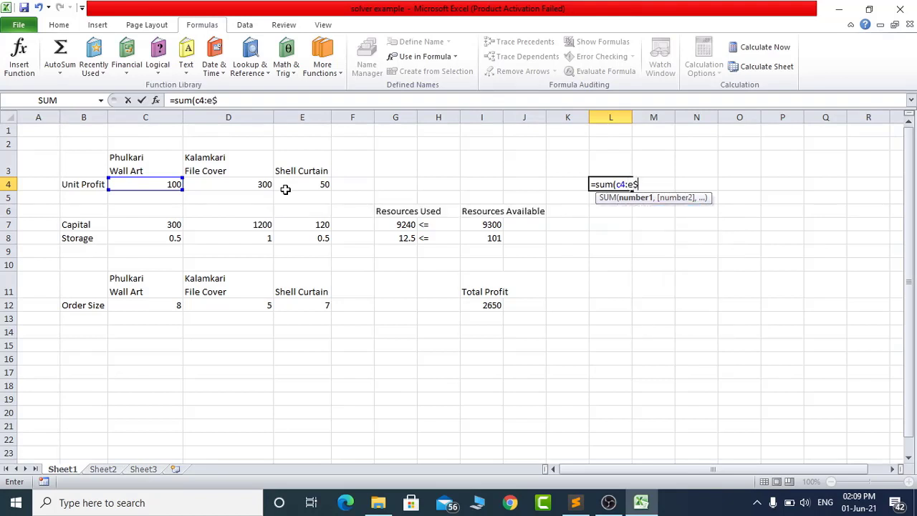
pyautogui.press('BackSpace')
pyautogui.write('4')
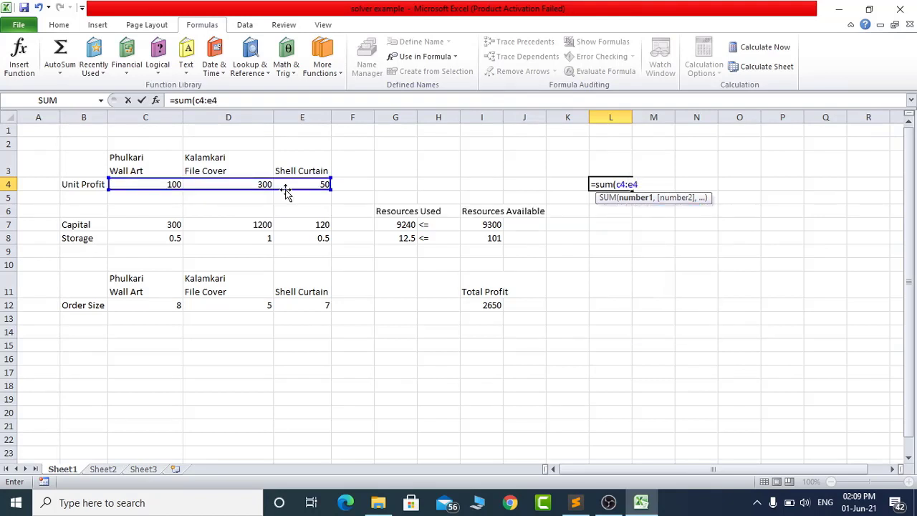
pyautogui.write(')')
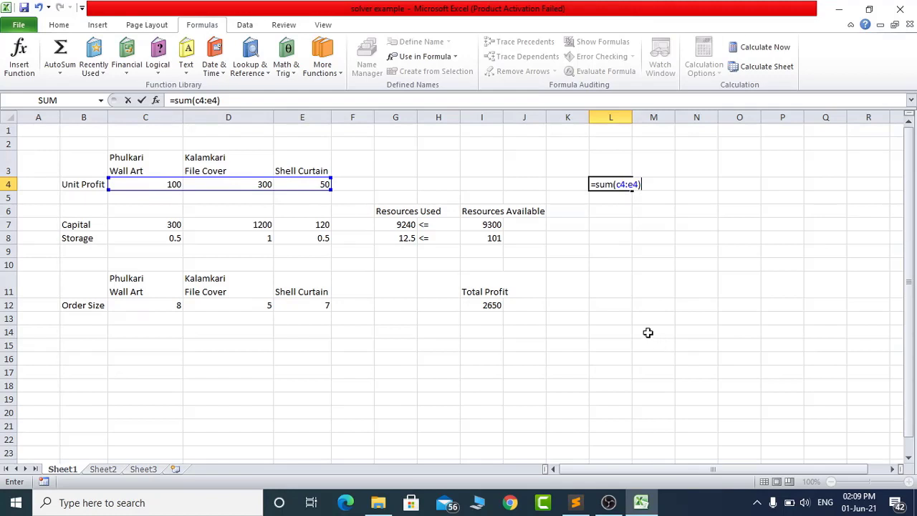
pyautogui.press('Escape')
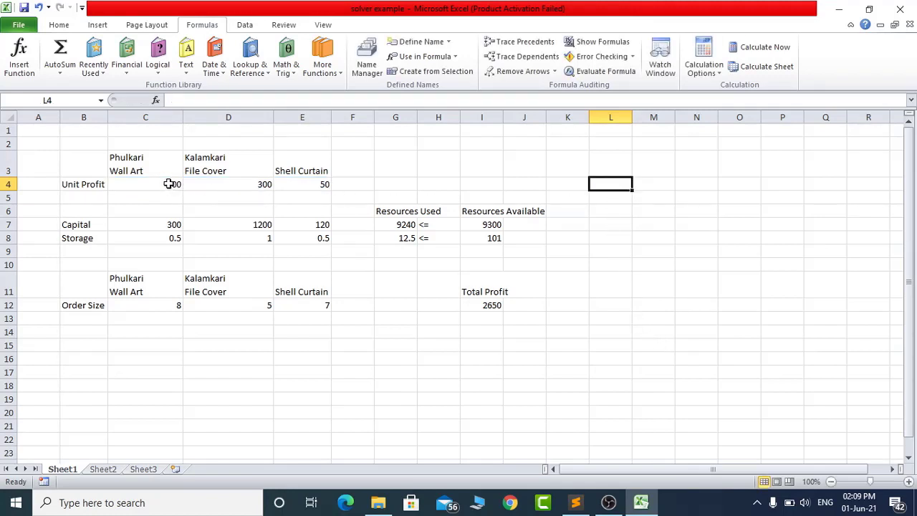
# - Define the name MyRange with Workbook scope for the empty cells C15:E15, and check the three cells it covers
pyautogui.moveTo(172, 183); pyautogui.dragTo(286, 180)
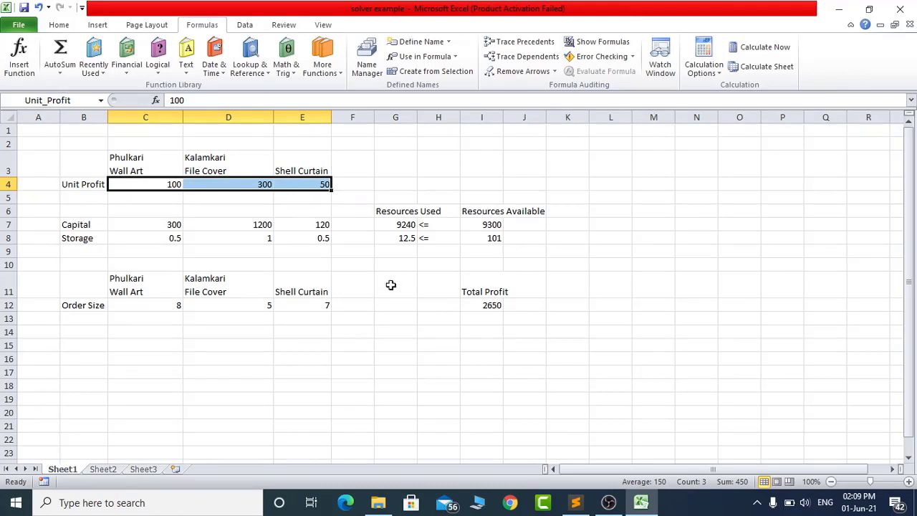
pyautogui.click(249, 377)
pyautogui.moveTo(150, 344); pyautogui.dragTo(294, 344)
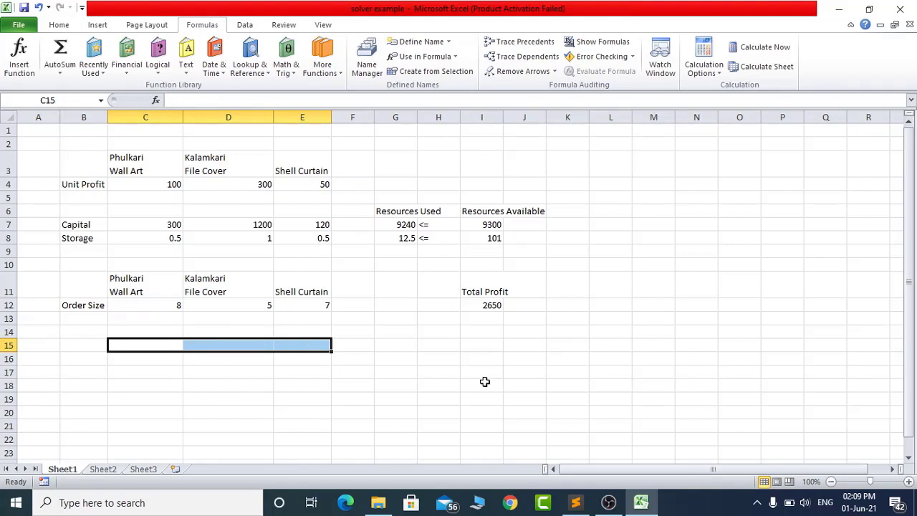
pyautogui.click(401, 42)
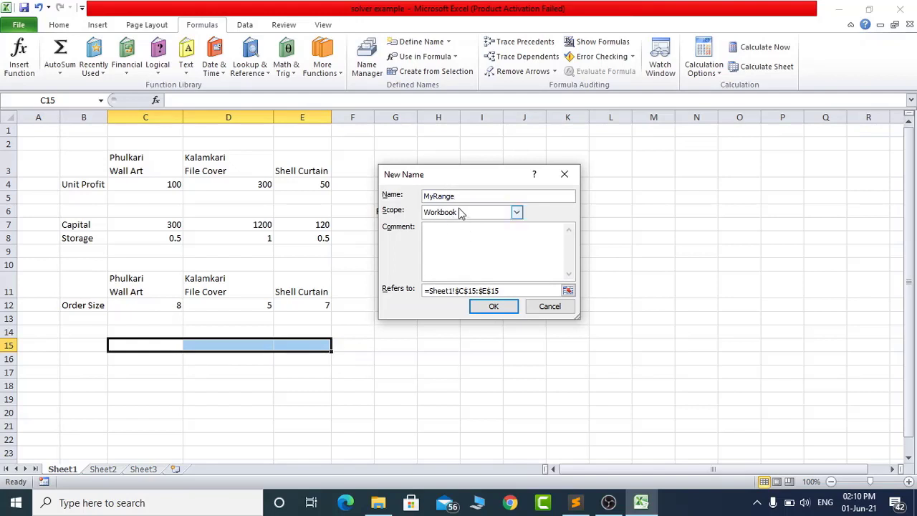
pyautogui.click(515, 212)
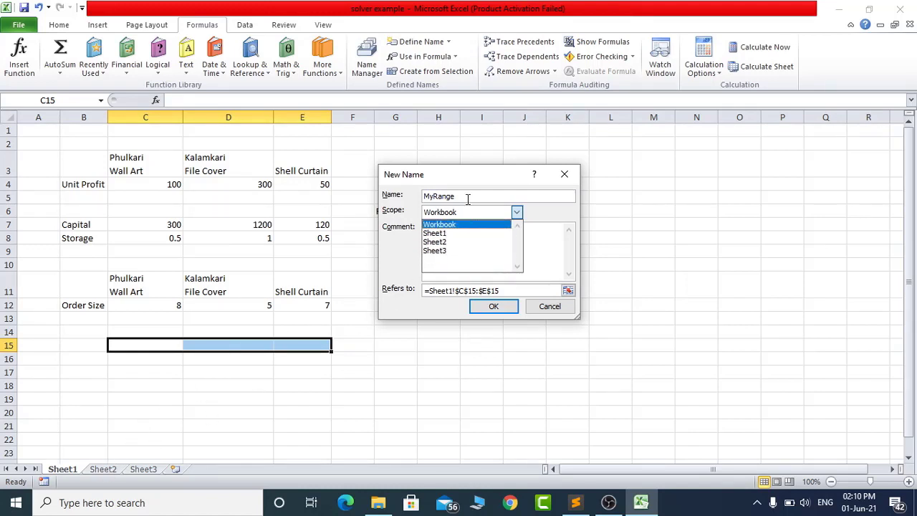
pyautogui.click(455, 225)
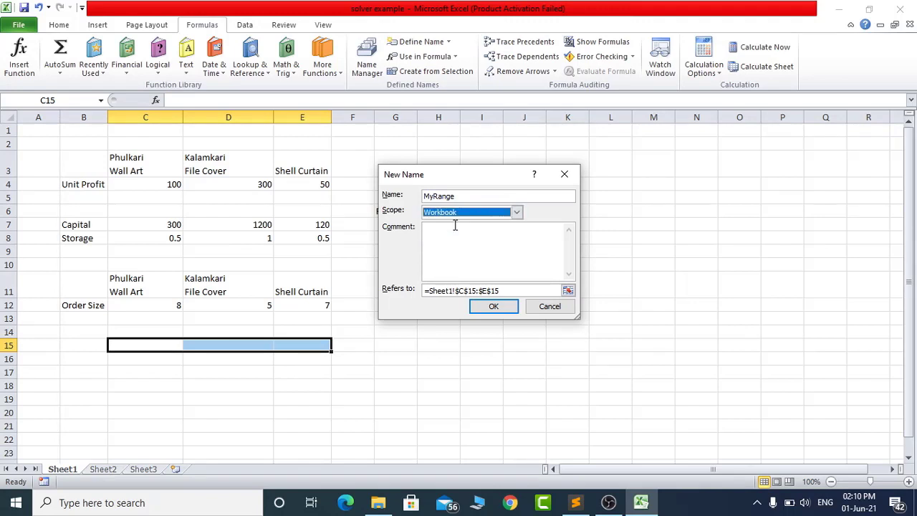
pyautogui.click(501, 308)
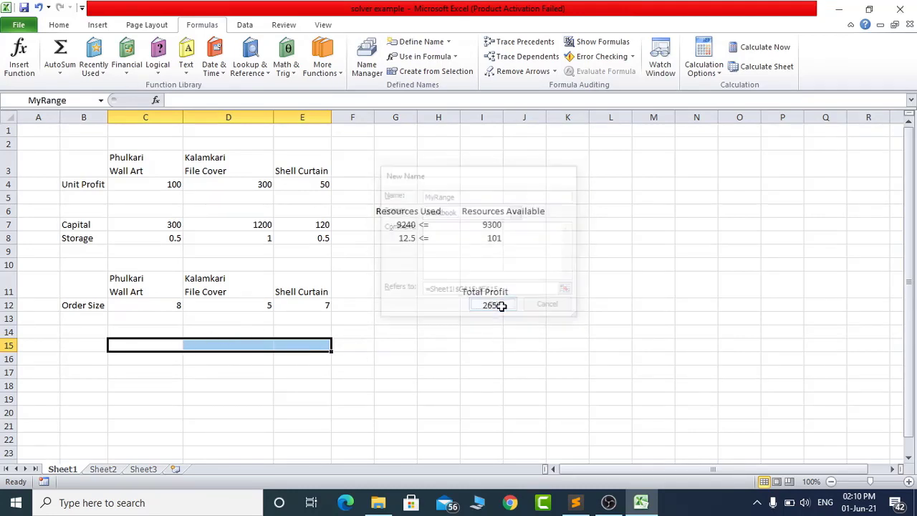
pyautogui.click(165, 346)
pyautogui.click(243, 346)
pyautogui.click(301, 344)
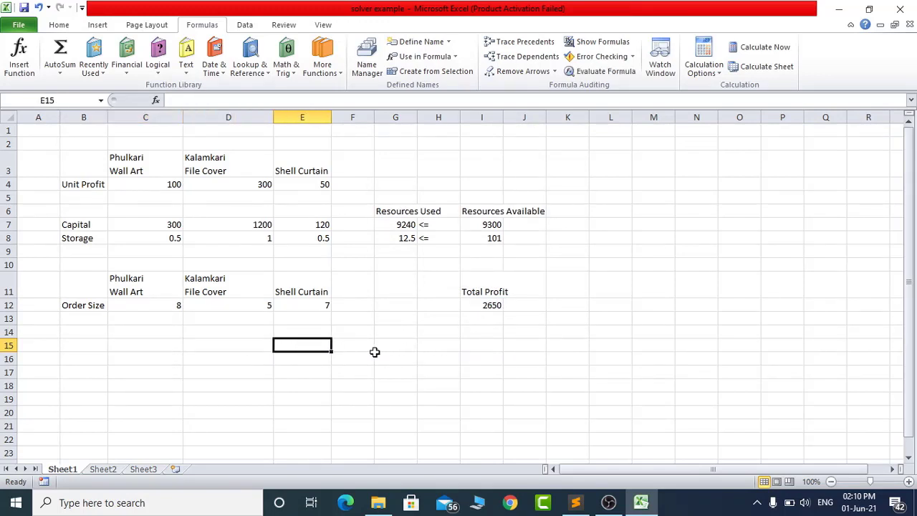
# - Enter the formula =sum(MyRange) in H15
pyautogui.click(442, 345)
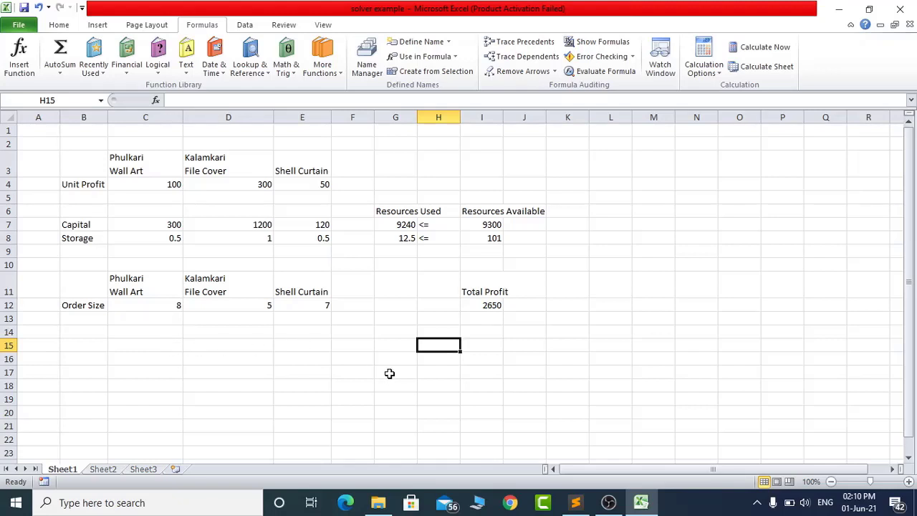
pyautogui.write('=sum')
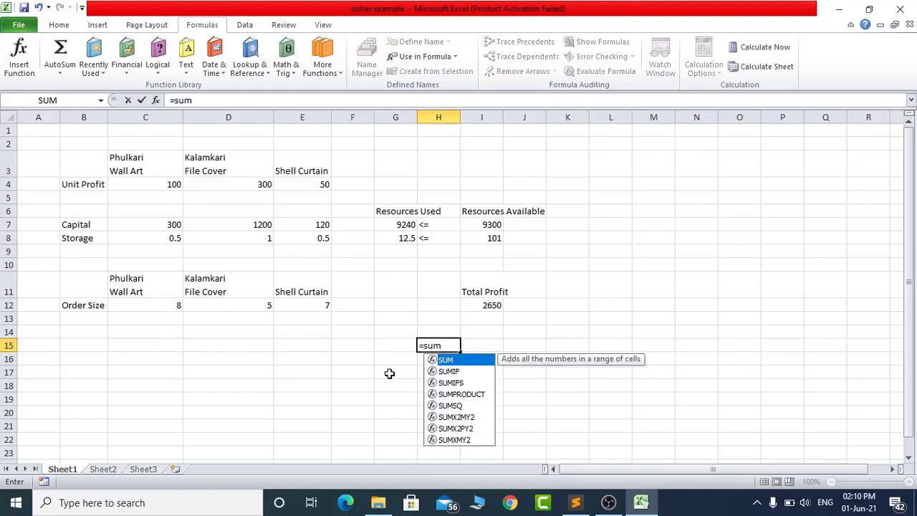
pyautogui.write('(My')
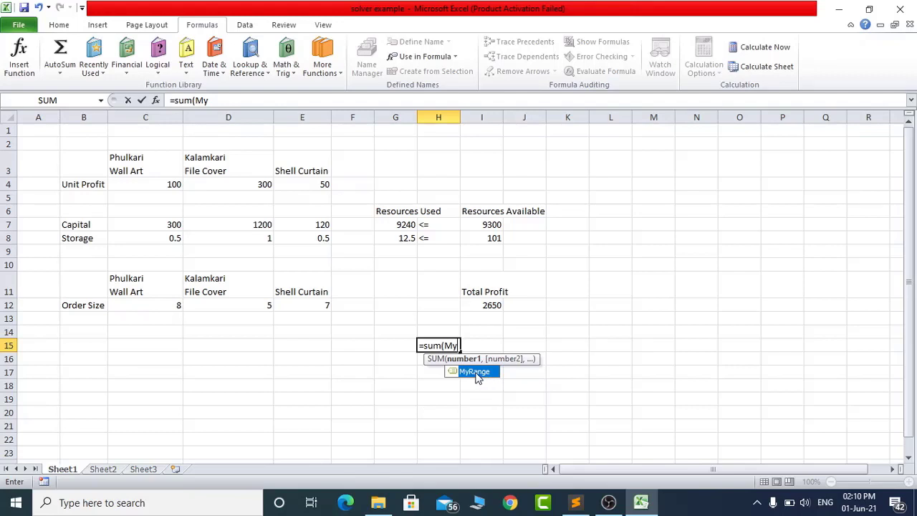
pyautogui.write('Range)')
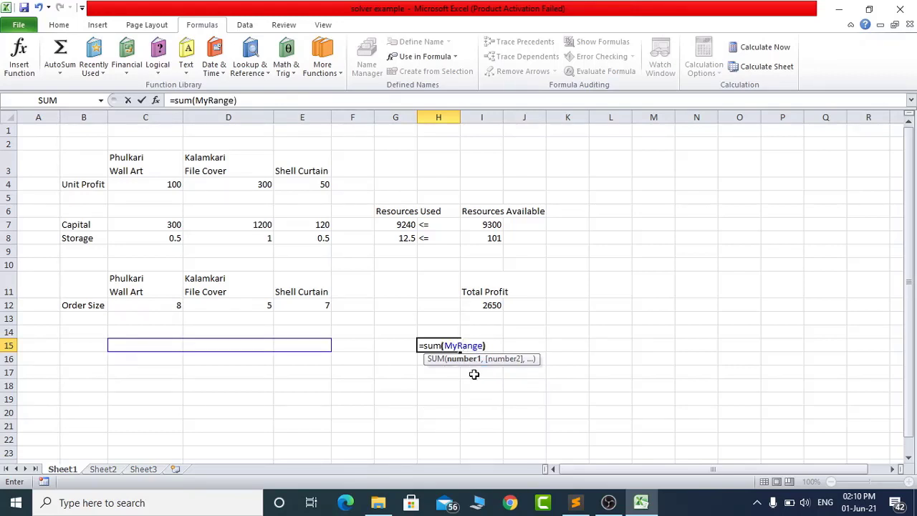
pyautogui.press('Return')
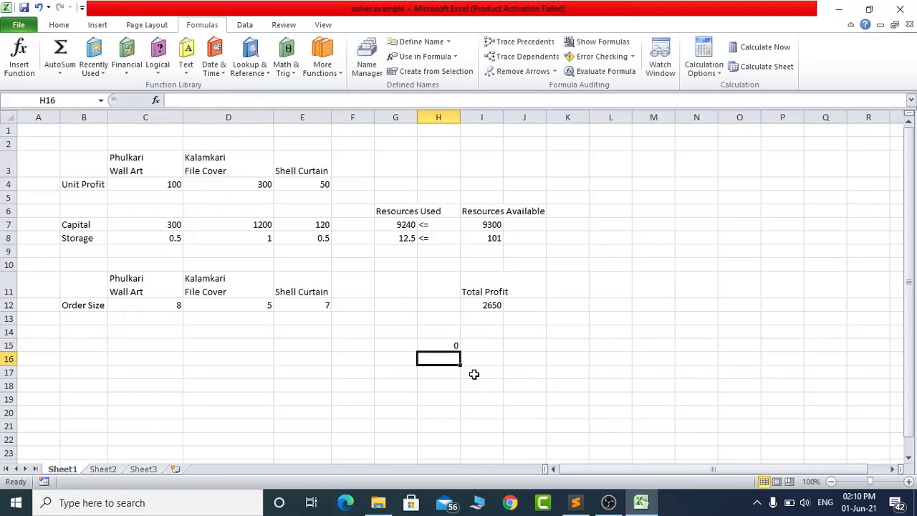
# - Fill the MyRange cells with 15 in C15, 20 in D15 and 20 in E15
pyautogui.press('Up')
pyautogui.press('Left')
pyautogui.press('Left')
pyautogui.press('Left')
pyautogui.press('Left')
pyautogui.press('Left')
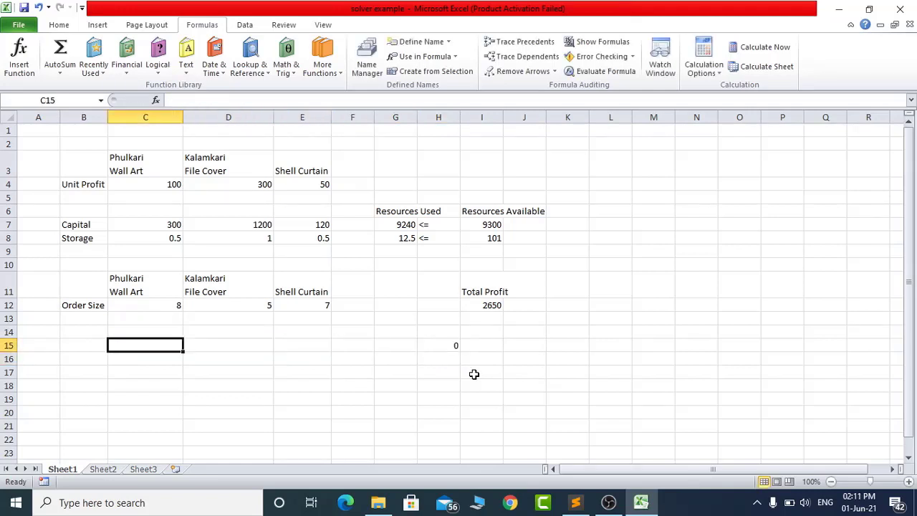
pyautogui.write('15')
pyautogui.press('Tab')
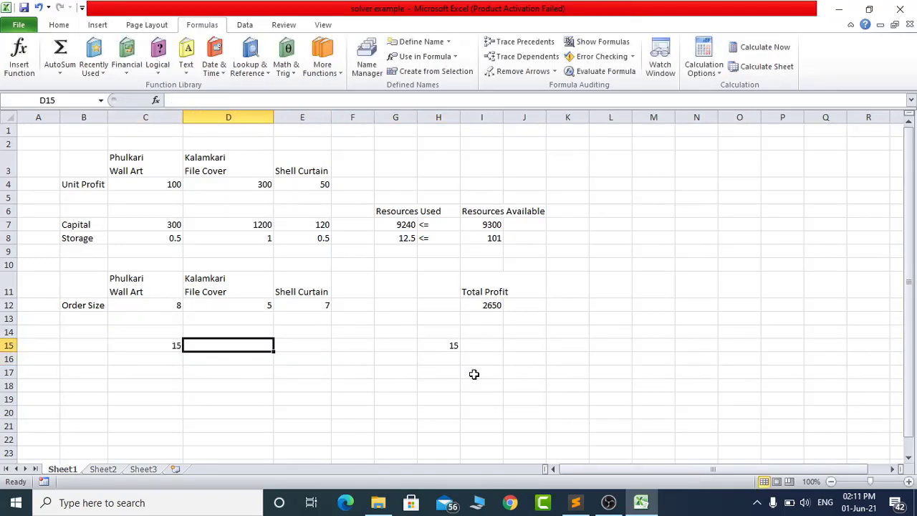
pyautogui.write('20')
pyautogui.press('Tab')
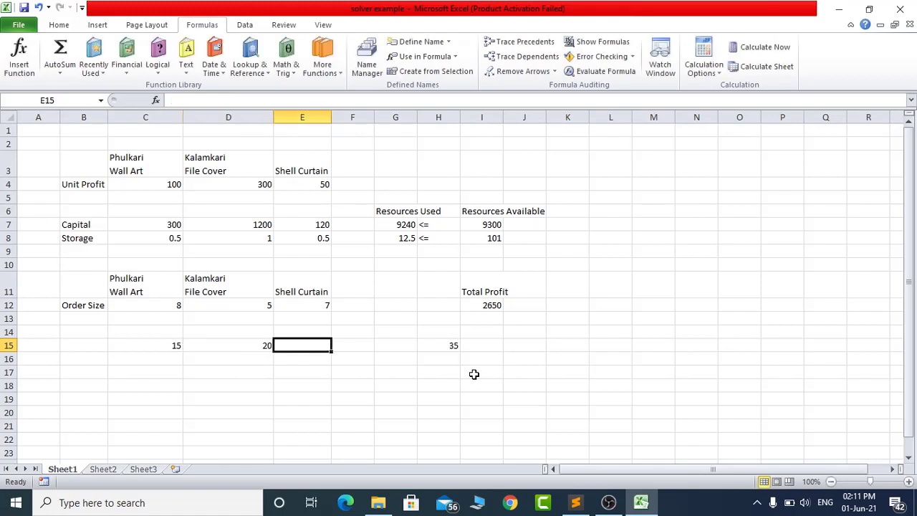
pyautogui.write('20')
pyautogui.press('Tab')
pyautogui.press('Left')
pyautogui.press('Left')
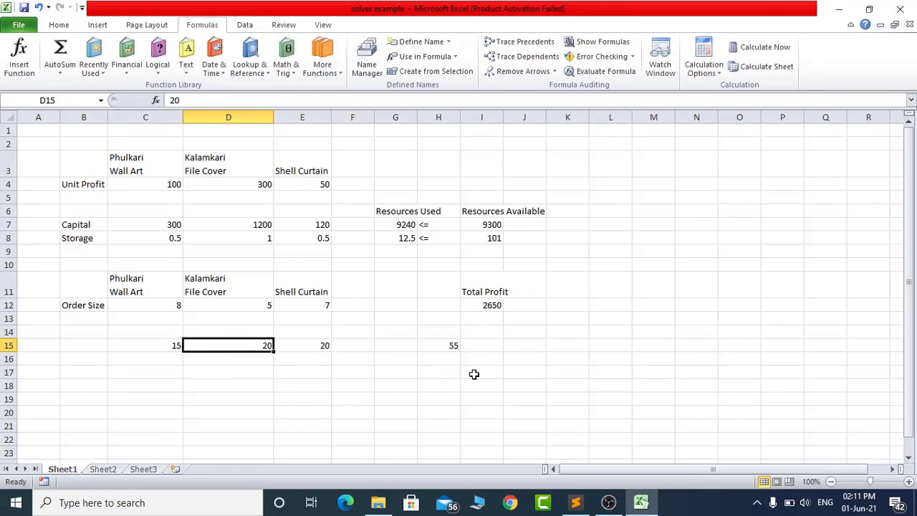
# - Clear the sample values and the sum formula from row 15, cells C15 through I15
pyautogui.press('Left')
pyautogui.hotkey('shift', 'Right')
pyautogui.hotkey('shift', 'Right')
pyautogui.hotkey('shift', 'Right')
pyautogui.hotkey('shift', 'Right')
pyautogui.hotkey('shift', 'Right')
pyautogui.hotkey('shift', 'Right')
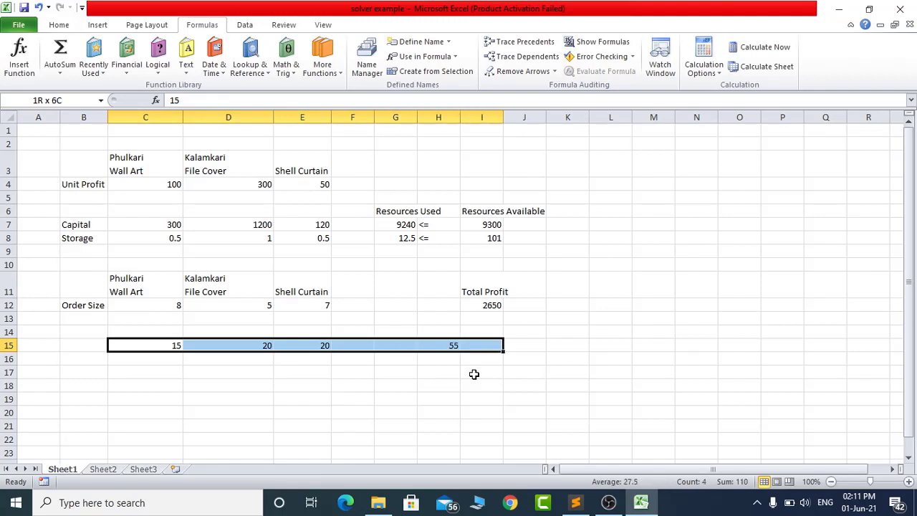
pyautogui.press('Delete')
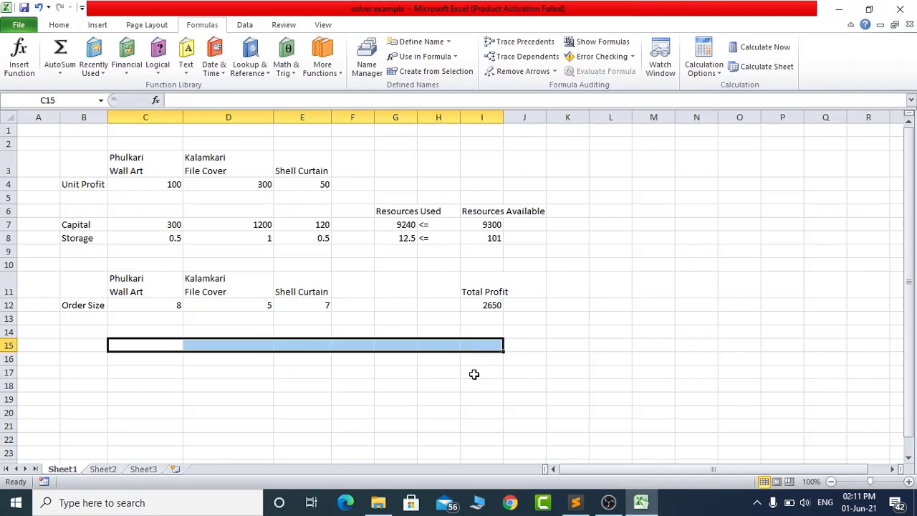
pyautogui.click(243, 344)
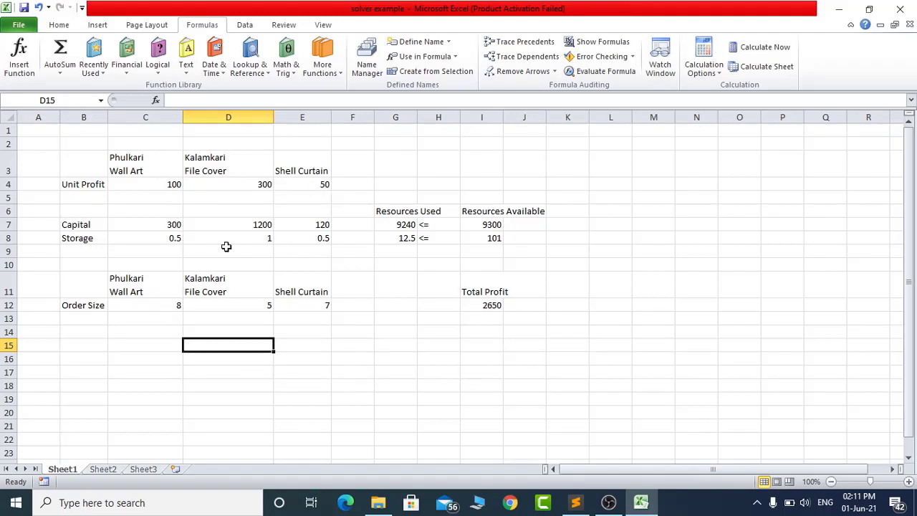
# - Review the formulas behind Resources Used and Total Profit, and open the Name Manager to view the defined names
pyautogui.click(491, 227)
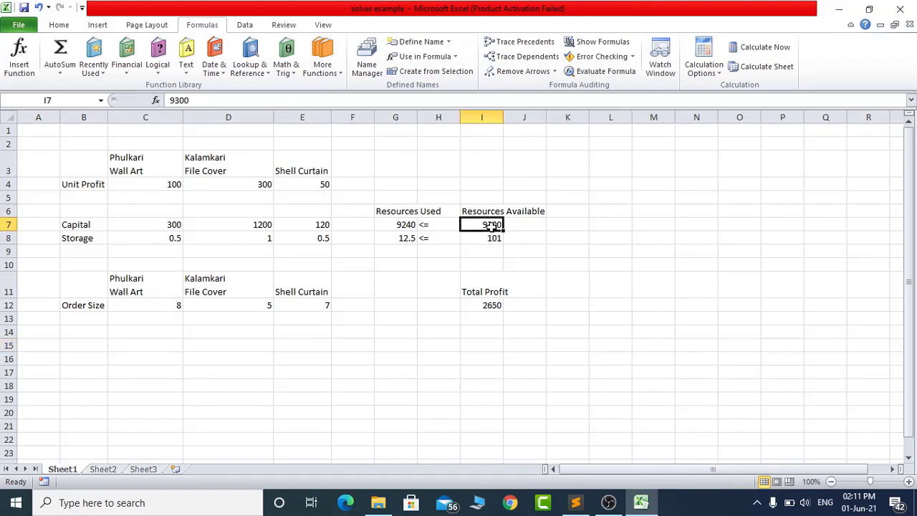
pyautogui.click(406, 226)
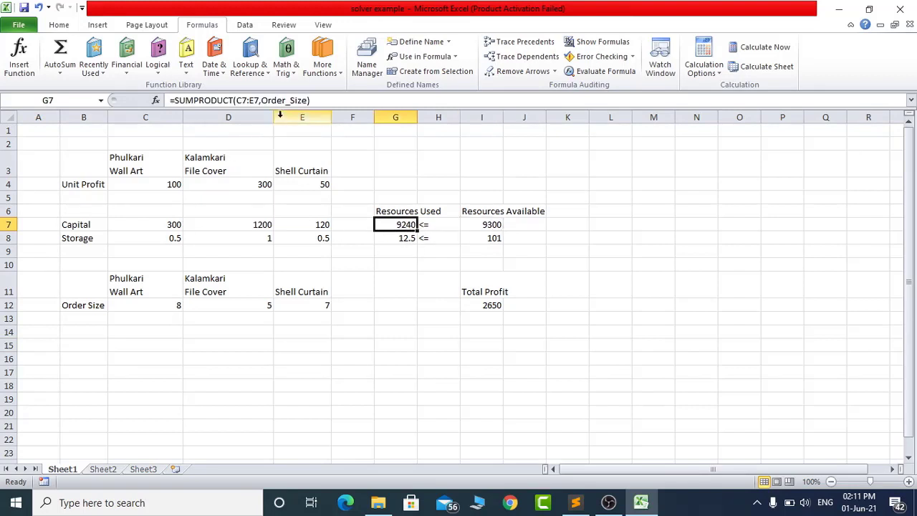
pyautogui.click(387, 238)
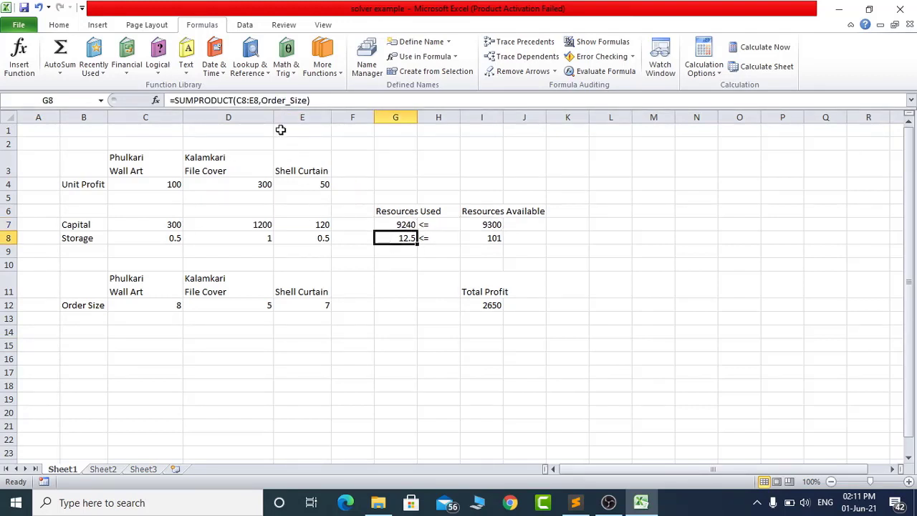
pyautogui.click(484, 304)
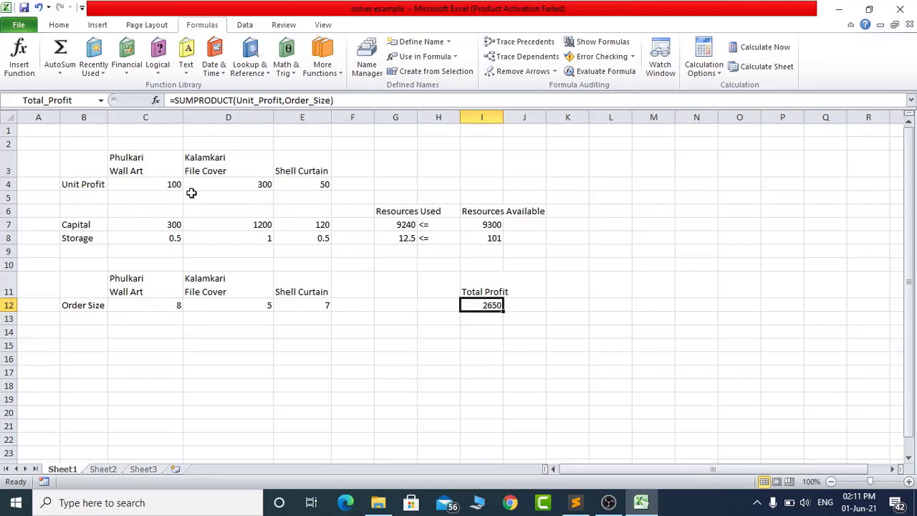
pyautogui.click(367, 69)
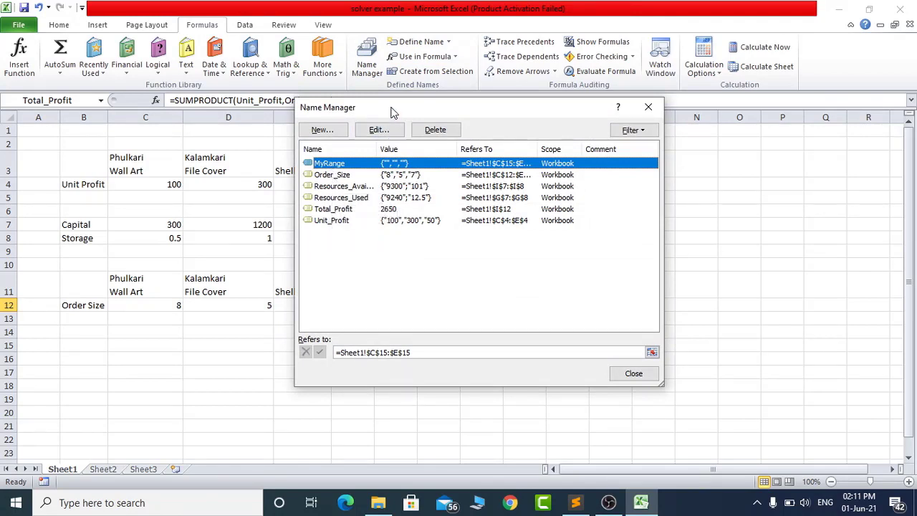
pyautogui.moveTo(390, 106); pyautogui.dragTo(606, 115)
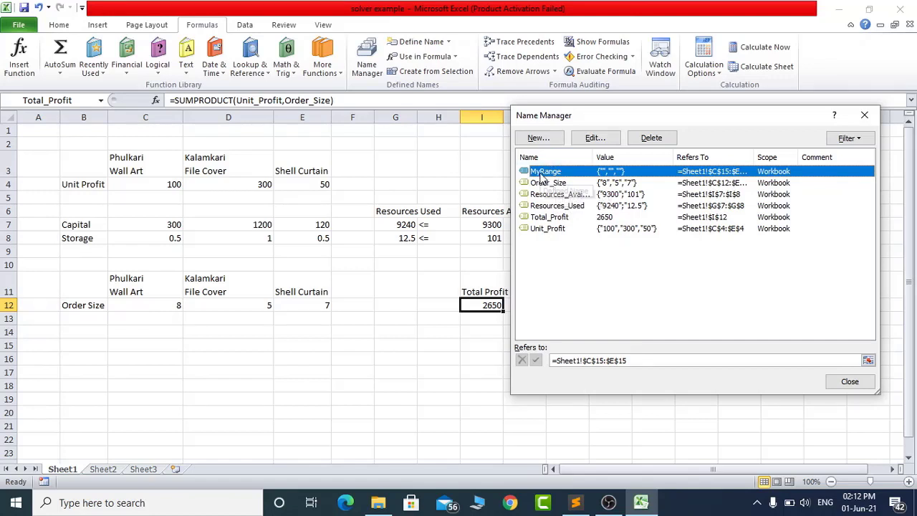
# - Try to extend the reference of the name MyRange to the cells C15:E16
pyautogui.press('Escape')
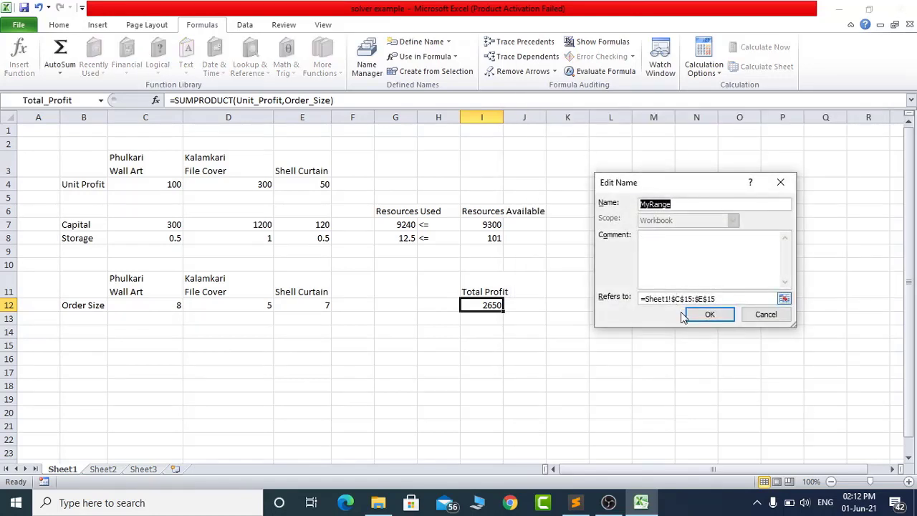
pyautogui.click(691, 299)
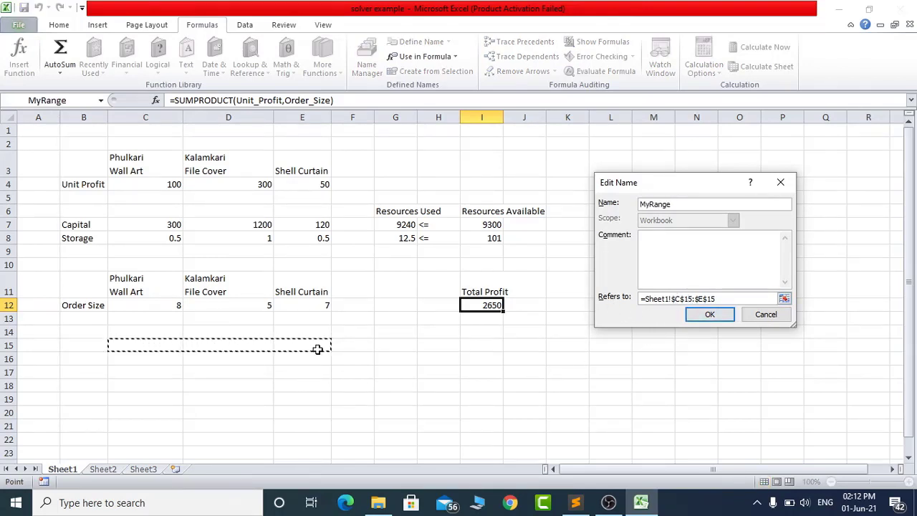
pyautogui.moveTo(155, 350); pyautogui.dragTo(301, 358)
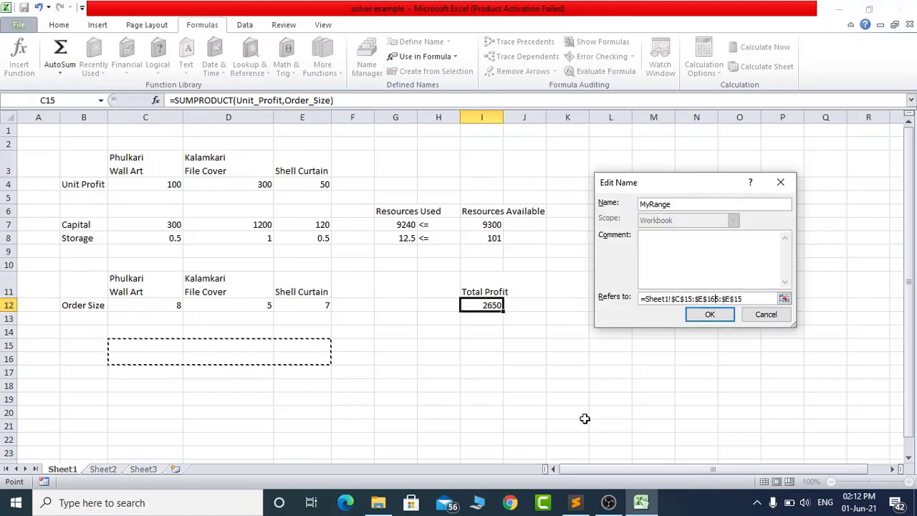
pyautogui.click(708, 316)
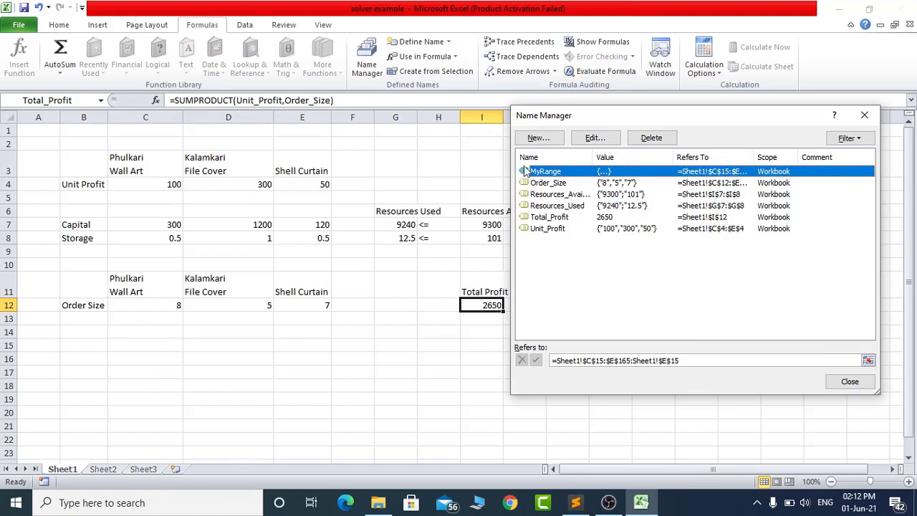
# - Delete the defined name MyRange and close the Name Manager
pyautogui.click(654, 139)
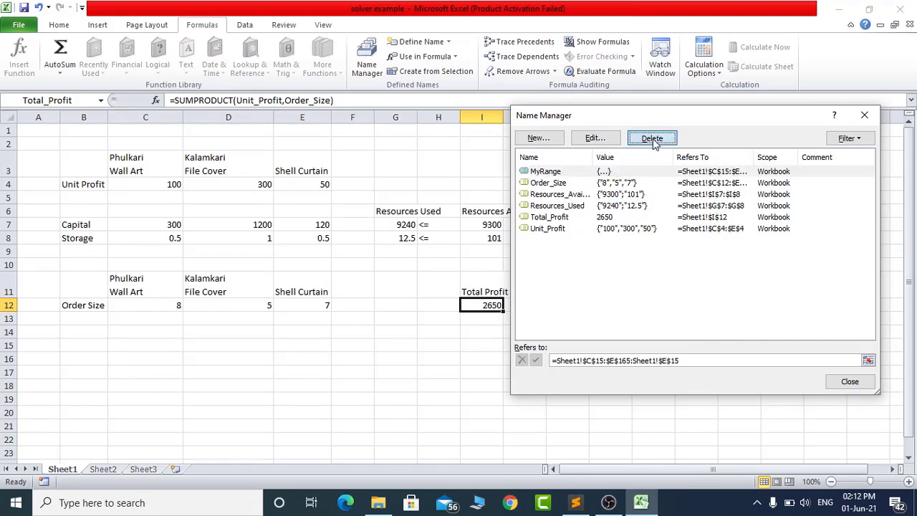
pyautogui.click(433, 285)
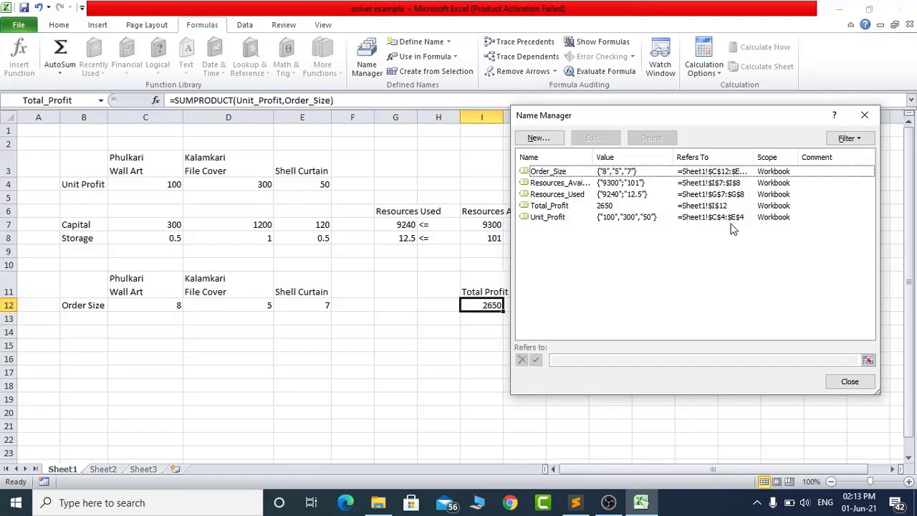
pyautogui.click(847, 385)
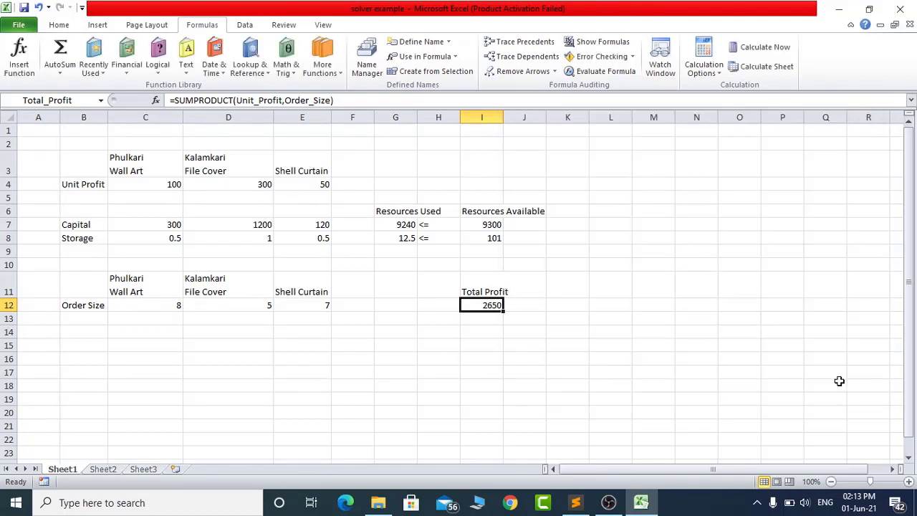
# - Check the G7 formula's source cells, and define the name Capital with Workbook scope for C7:E7
pyautogui.click(396, 227)
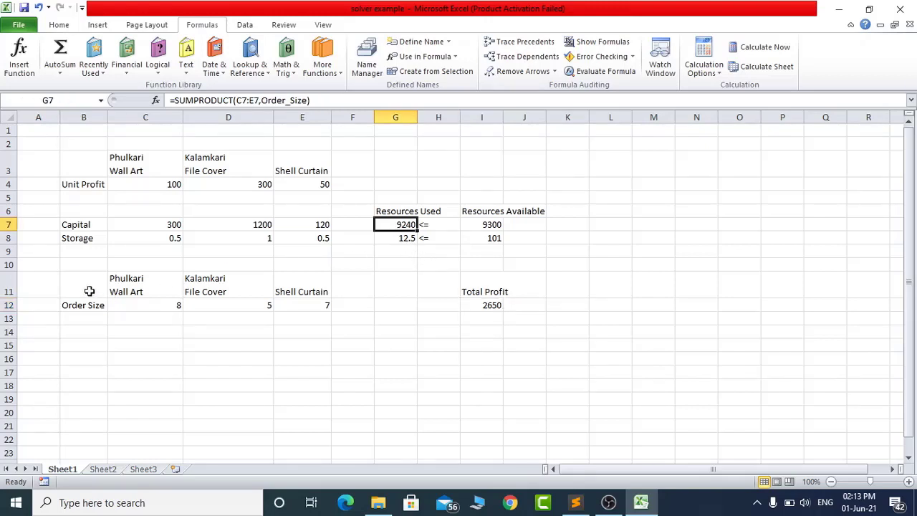
pyautogui.click(164, 305)
pyautogui.click(173, 225)
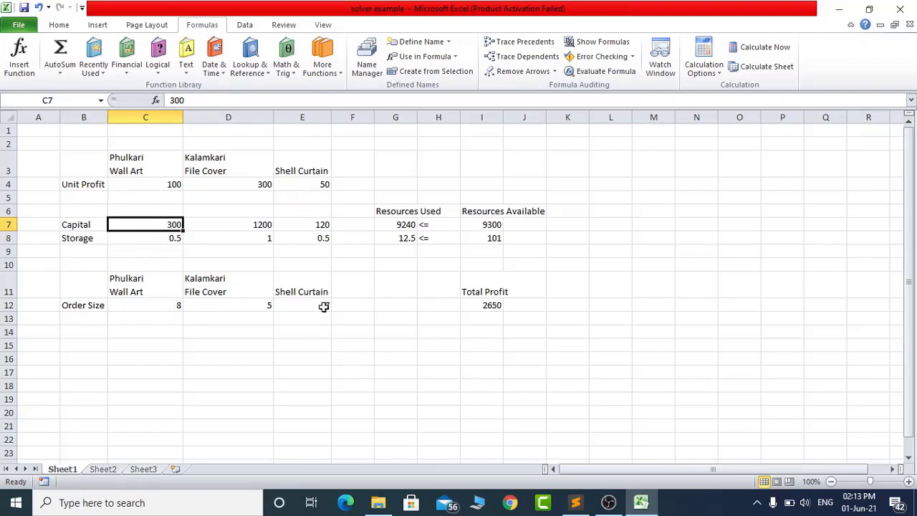
pyautogui.click(406, 224)
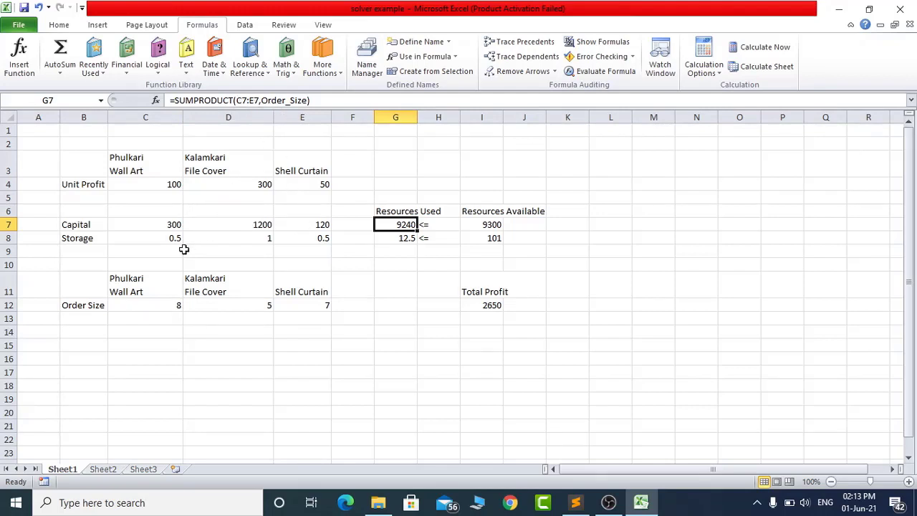
pyautogui.moveTo(164, 225); pyautogui.dragTo(310, 233)
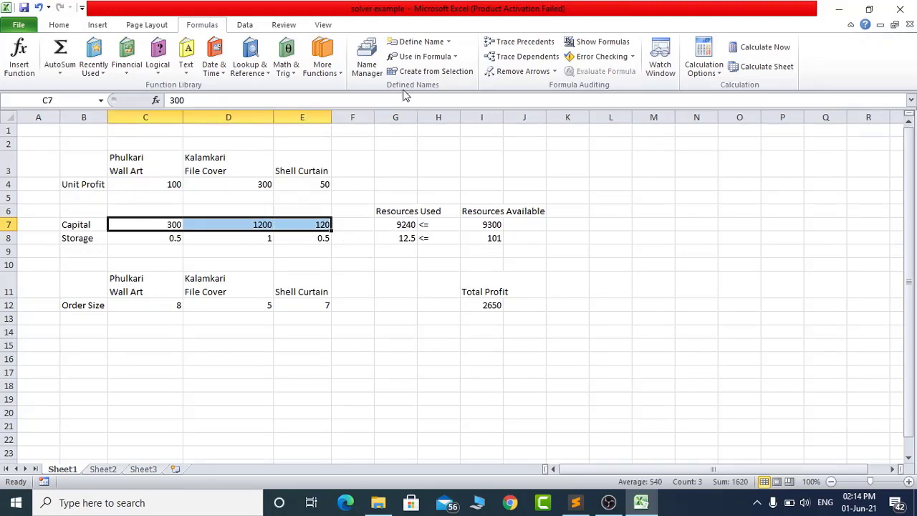
pyautogui.click(419, 42)
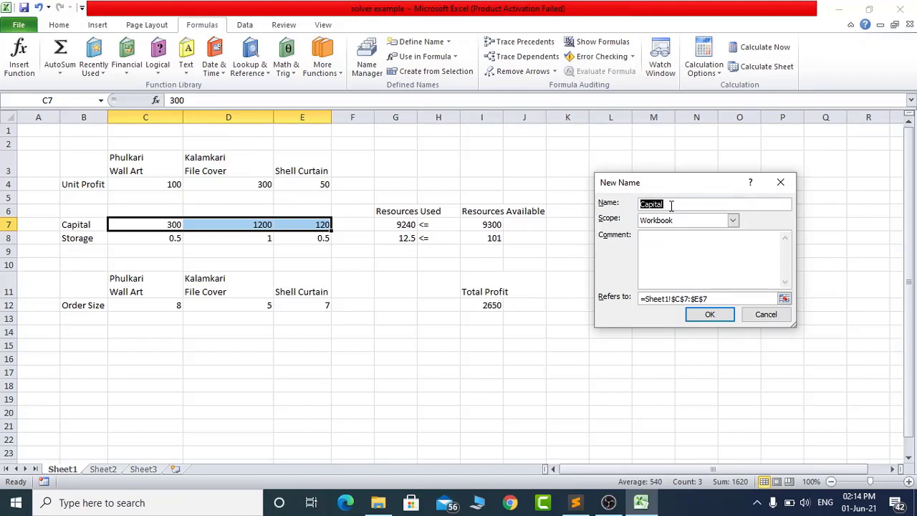
pyautogui.click(705, 316)
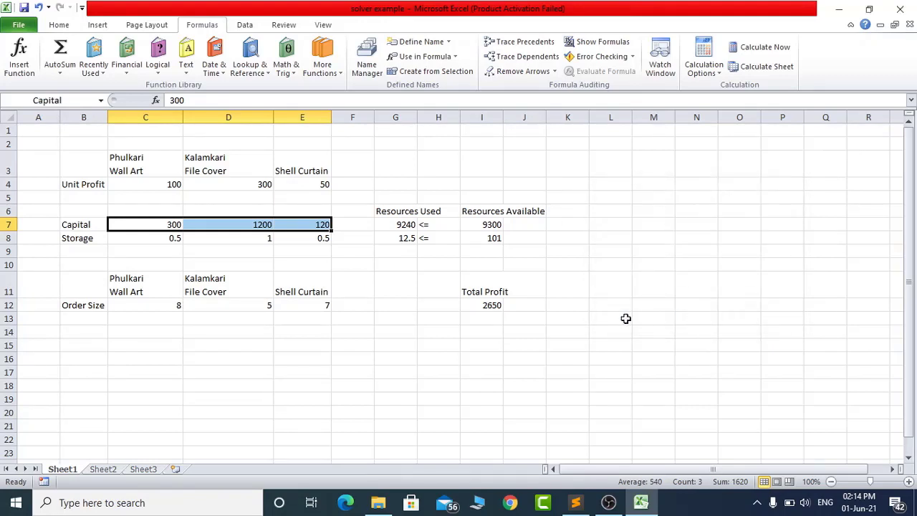
# - Replace the range C7:E7 in the G7 formula with Capital, giving =SUMPRODUCT(Capital,Order_Size)
pyautogui.click(398, 225)
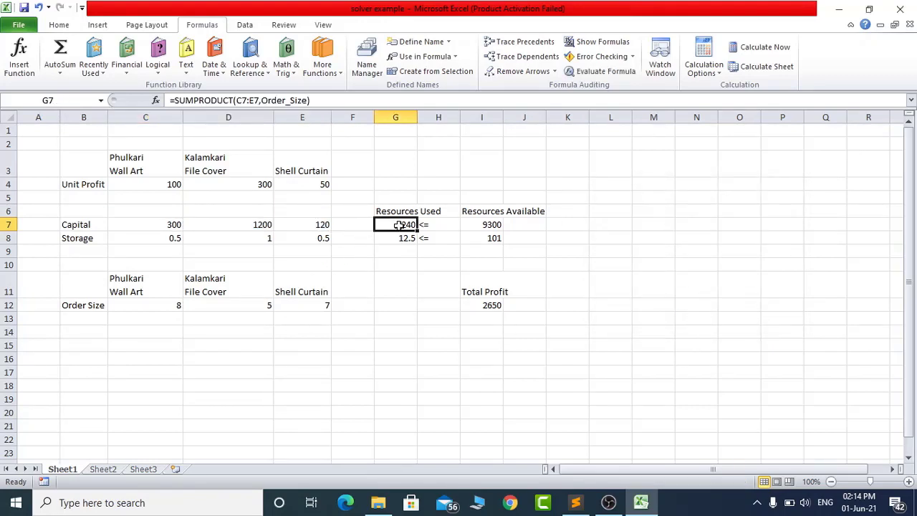
pyautogui.click(258, 101)
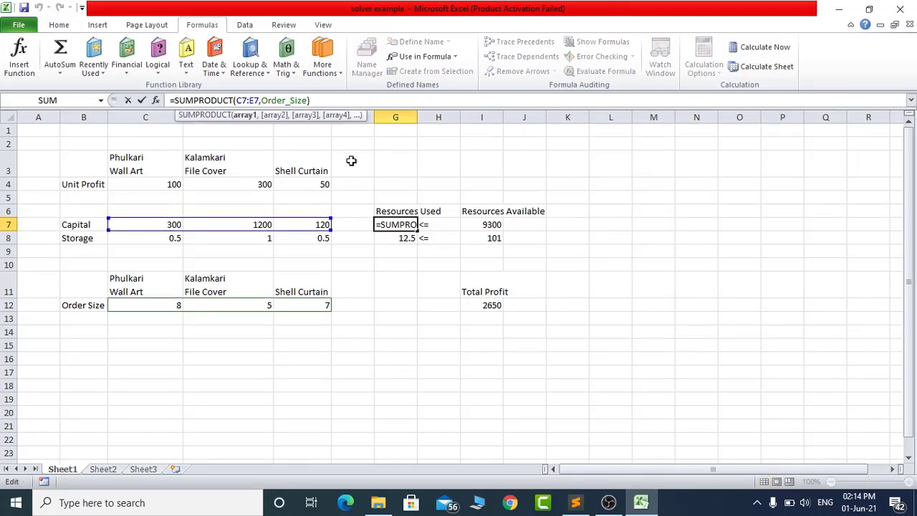
pyautogui.hotkey('shift', 'Left')
pyautogui.write('Capital')
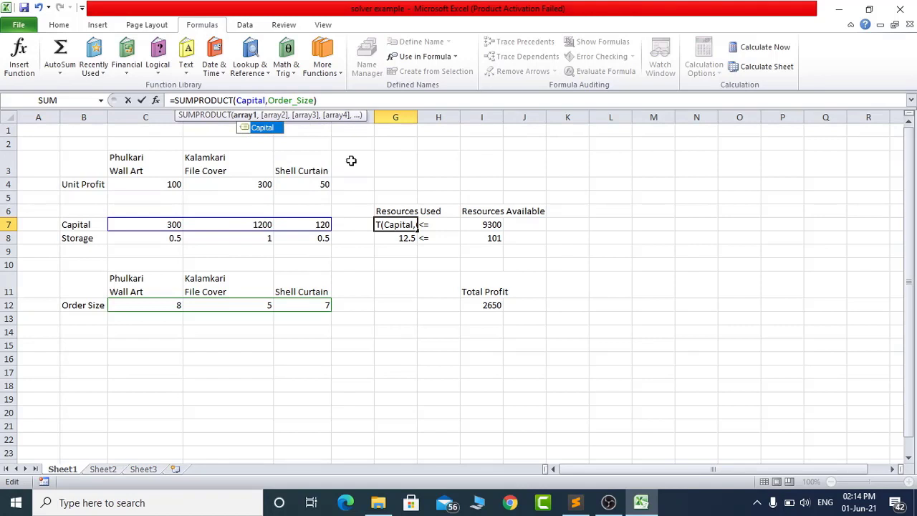
pyautogui.press('Return')
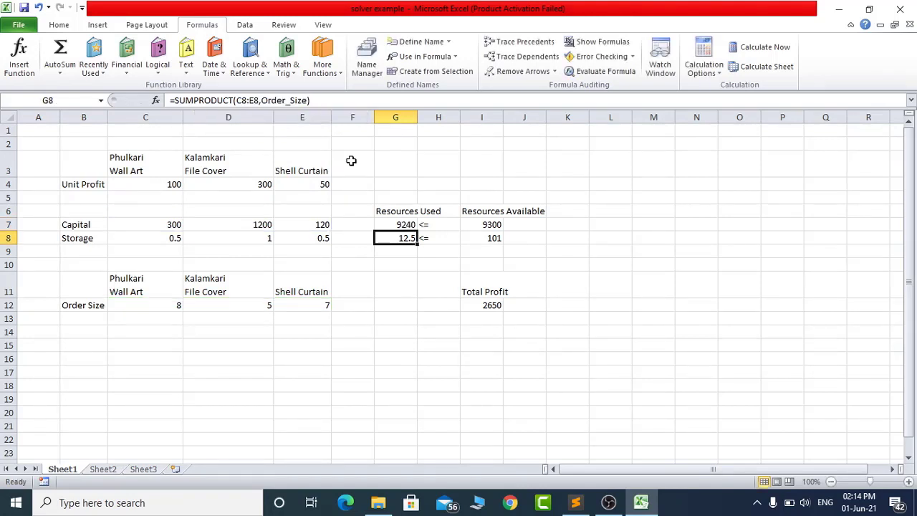
pyautogui.press('Up')
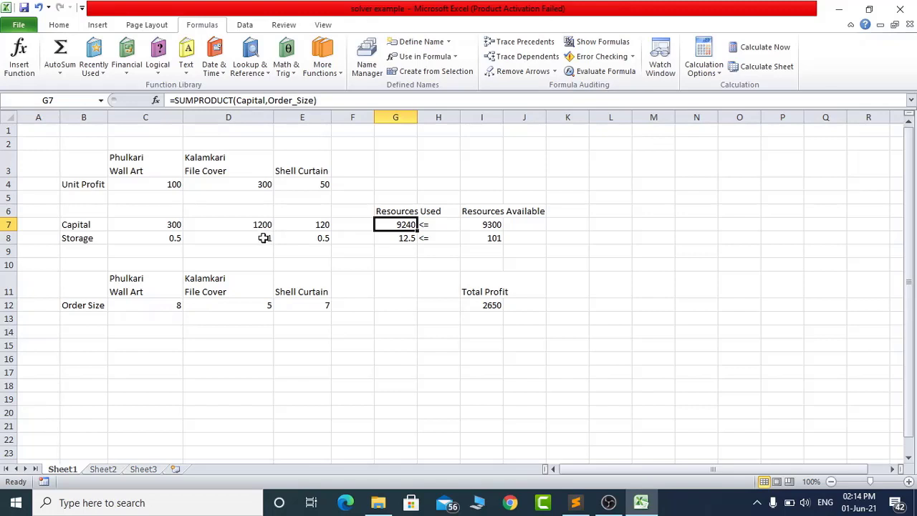
# - Examine how each product's capital value pairs with its order size in the Resources Used formula in G7
pyautogui.click(171, 224)
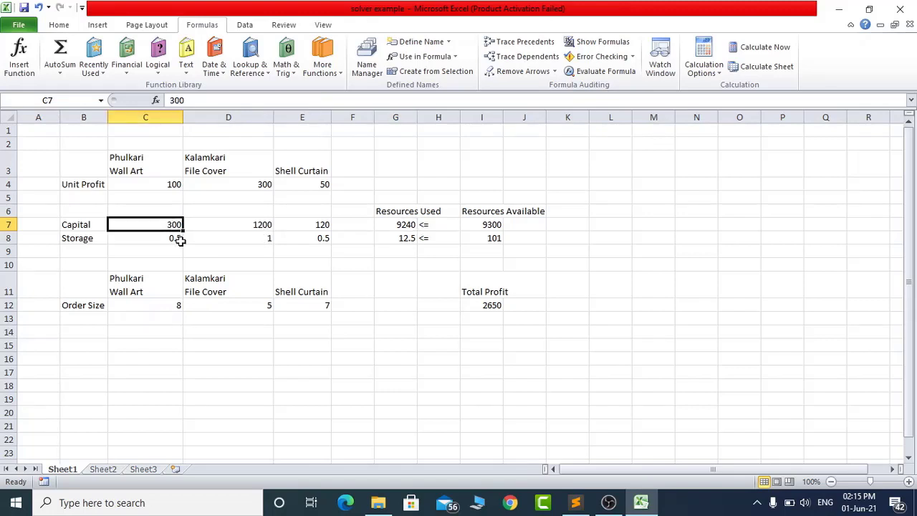
pyautogui.click(167, 305)
pyautogui.click(260, 225)
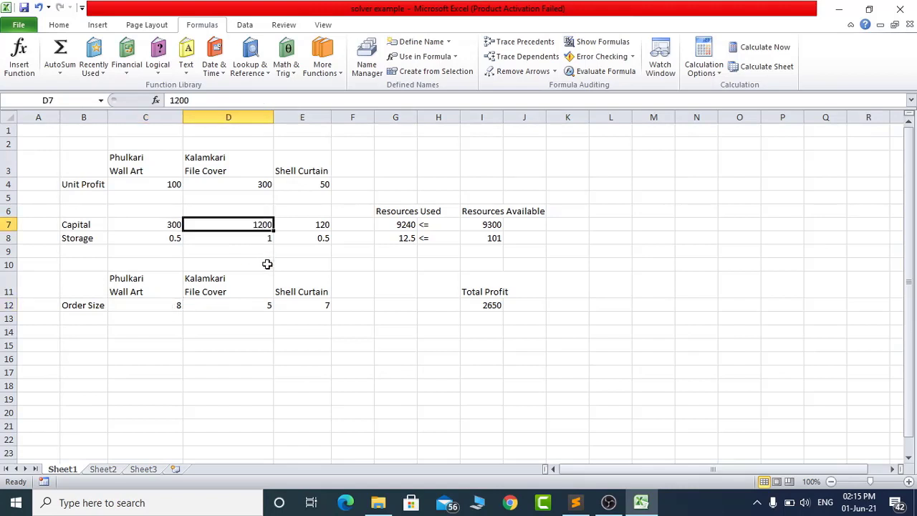
pyautogui.click(257, 302)
pyautogui.click(322, 223)
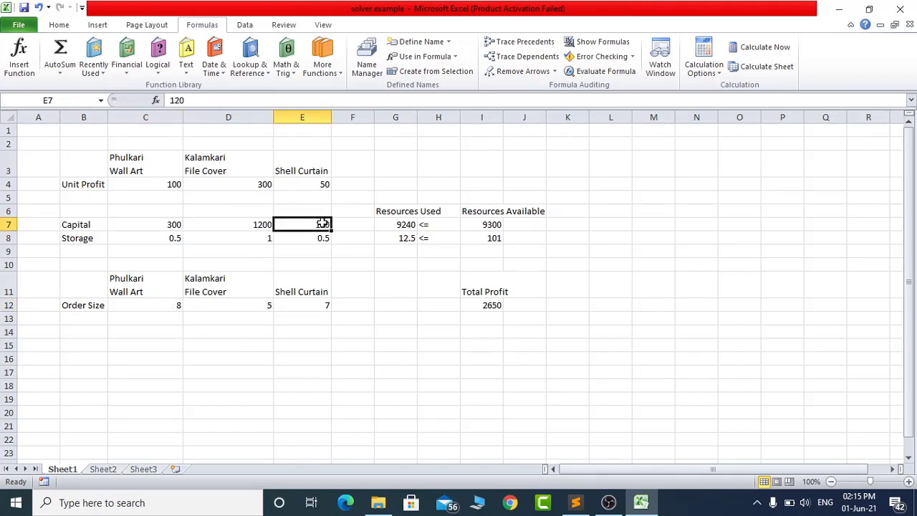
pyautogui.click(311, 303)
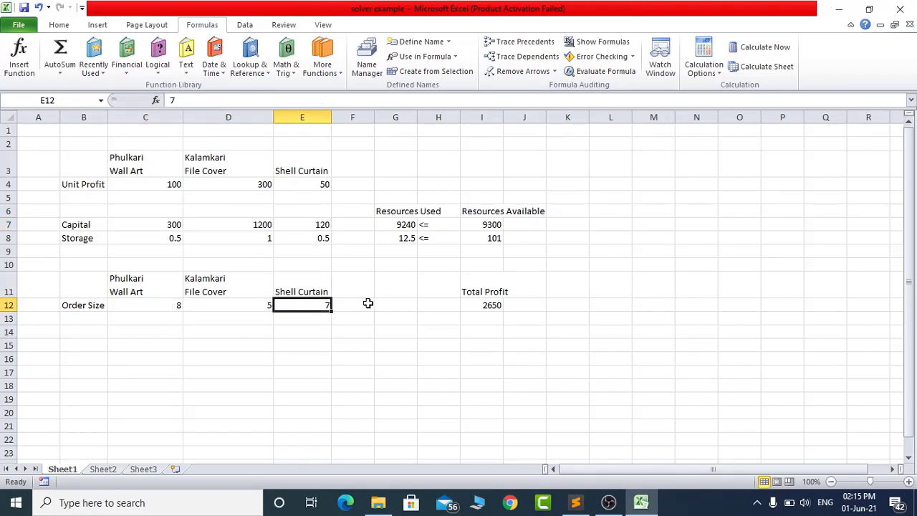
pyautogui.click(403, 216)
pyautogui.click(401, 226)
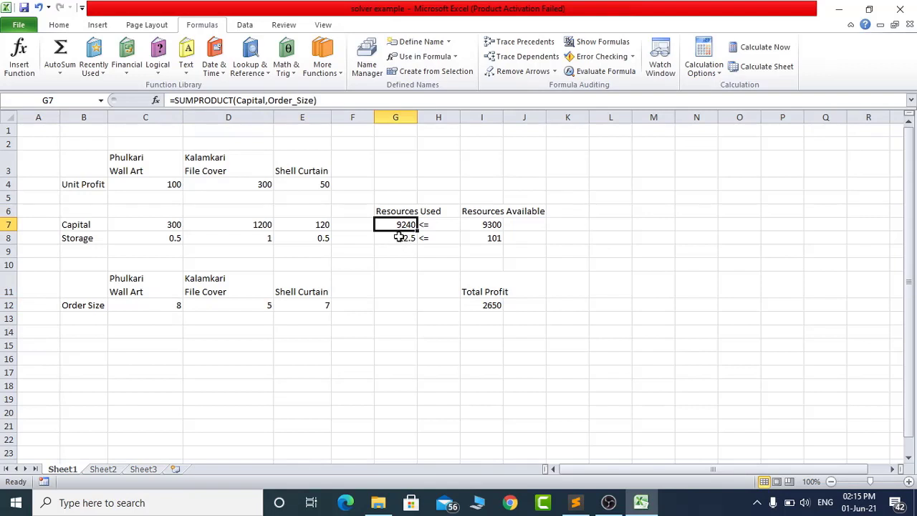
# - Check the G8 formula, and define the name Storage with Workbook scope for the range C8:E8
pyautogui.click(399, 237)
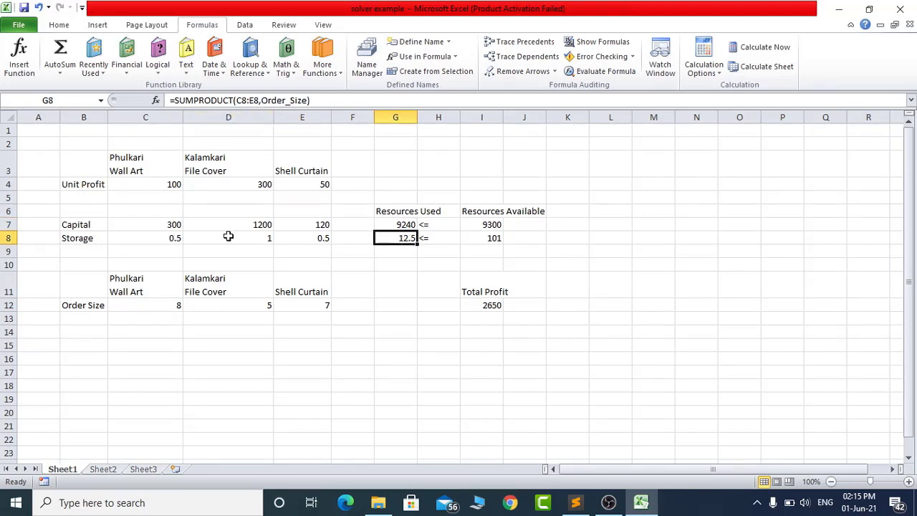
pyautogui.moveTo(169, 239); pyautogui.dragTo(299, 238)
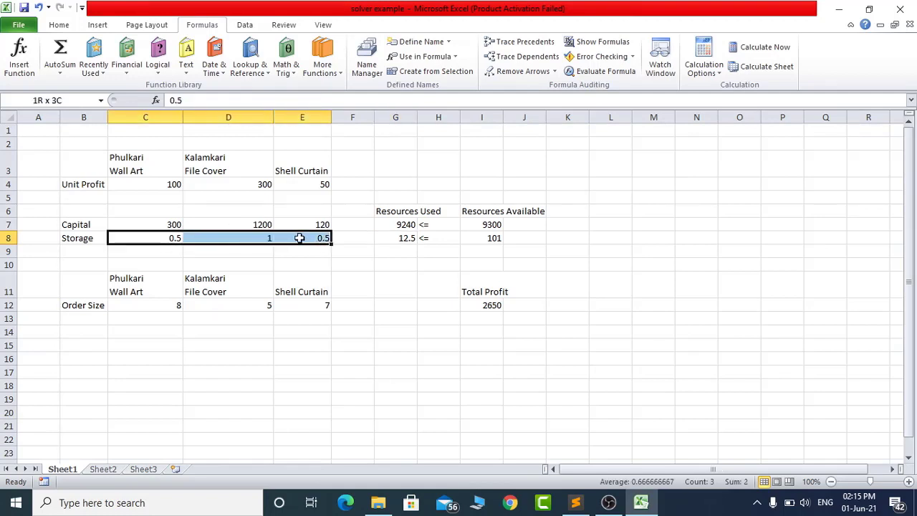
pyautogui.click(419, 41)
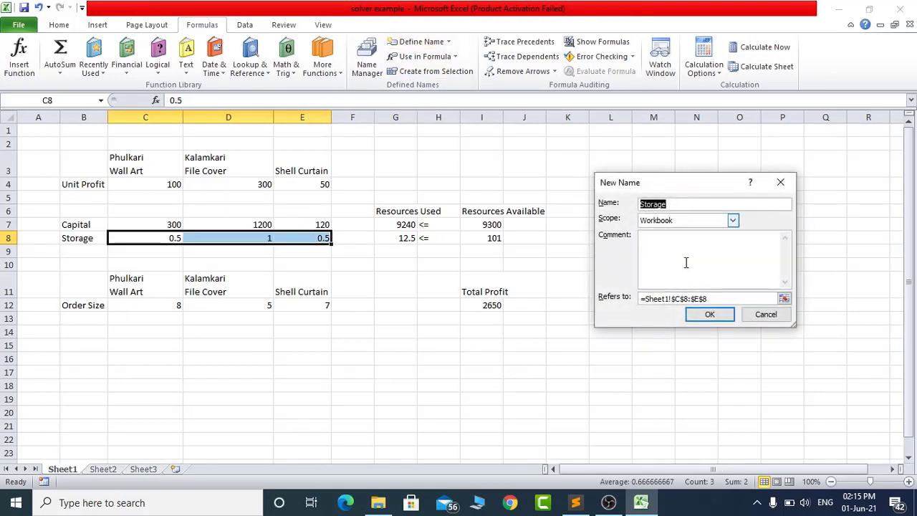
pyautogui.click(708, 313)
# - Replace the range C8:E8 in the G8 formula with Storage, giving =SUMPRODUCT(Storage,Order_Size)
pyautogui.click(392, 237)
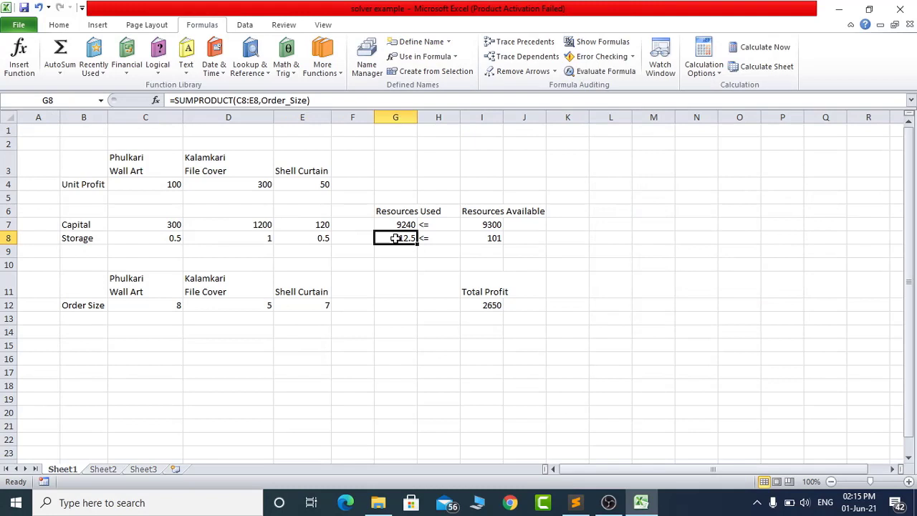
pyautogui.click(257, 100)
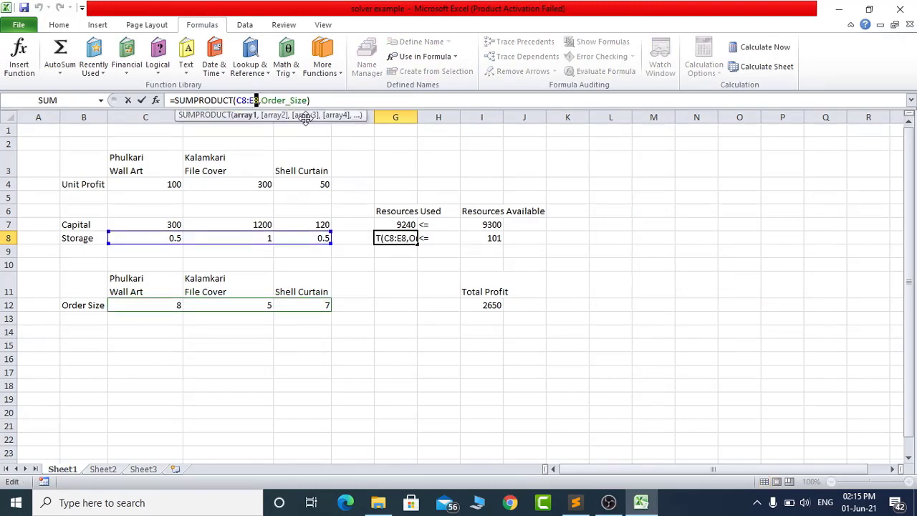
pyautogui.hotkey('shift', 'Left')
pyautogui.hotkey('shift', 'Left')
pyautogui.hotkey('shift', 'Left')
pyautogui.hotkey('shift', 'Left')
pyautogui.write('Storage')
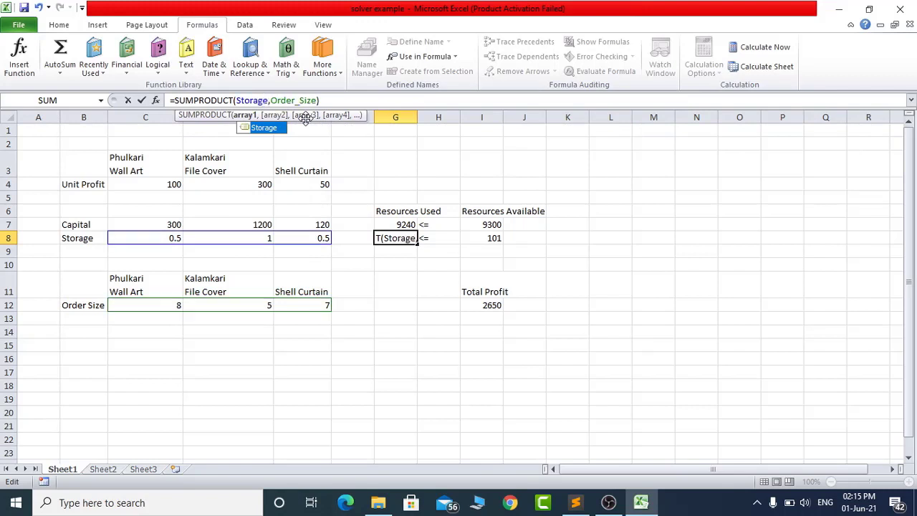
pyautogui.press('Right')
pyautogui.press('Return')
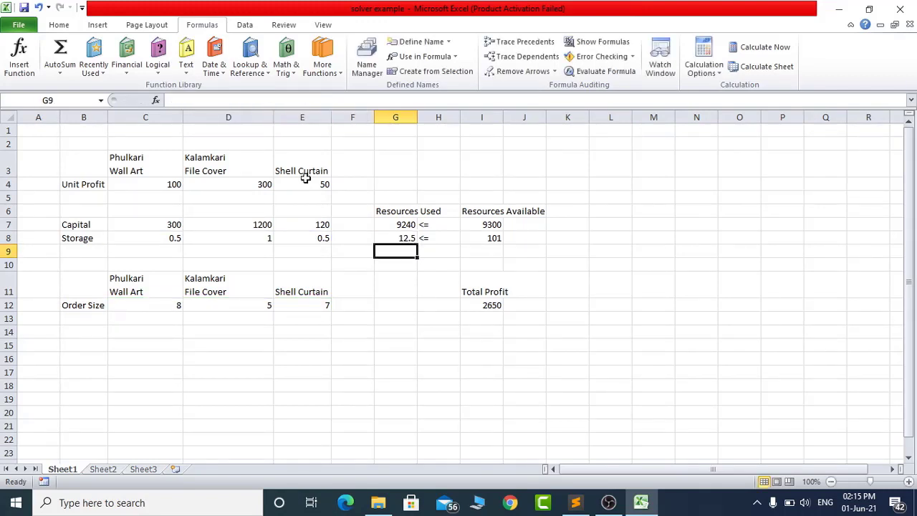
# - Review the Resources Used cells G7:G8 and the Total Profit formula in I12
pyautogui.click(404, 224)
pyautogui.moveTo(403, 224); pyautogui.dragTo(404, 238)
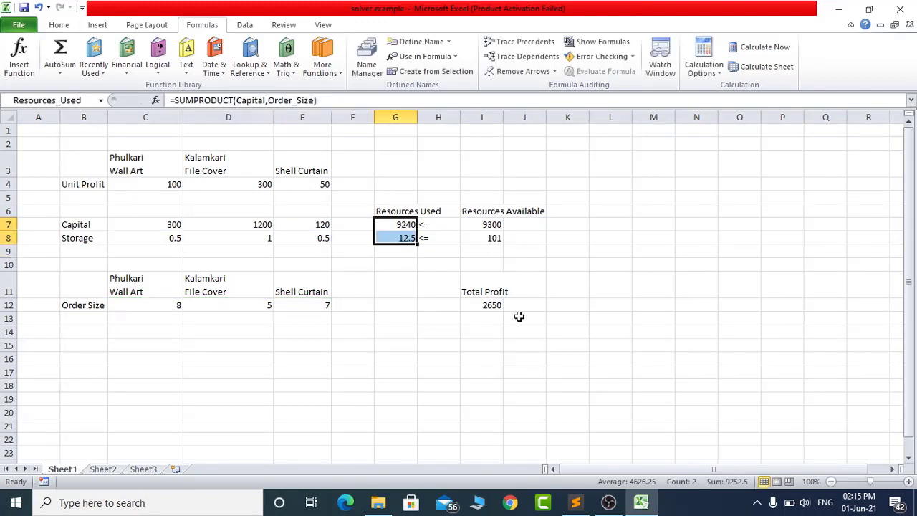
pyautogui.click(492, 307)
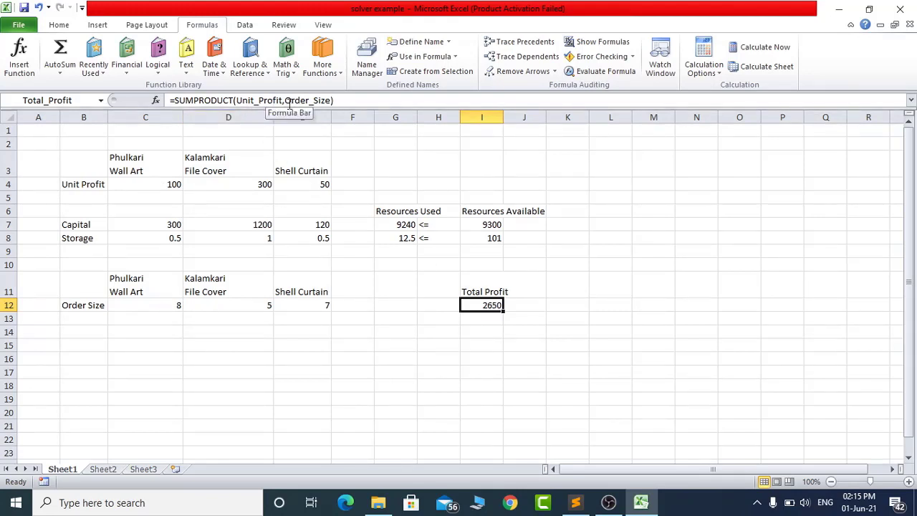
pyautogui.click(444, 307)
pyautogui.click(478, 306)
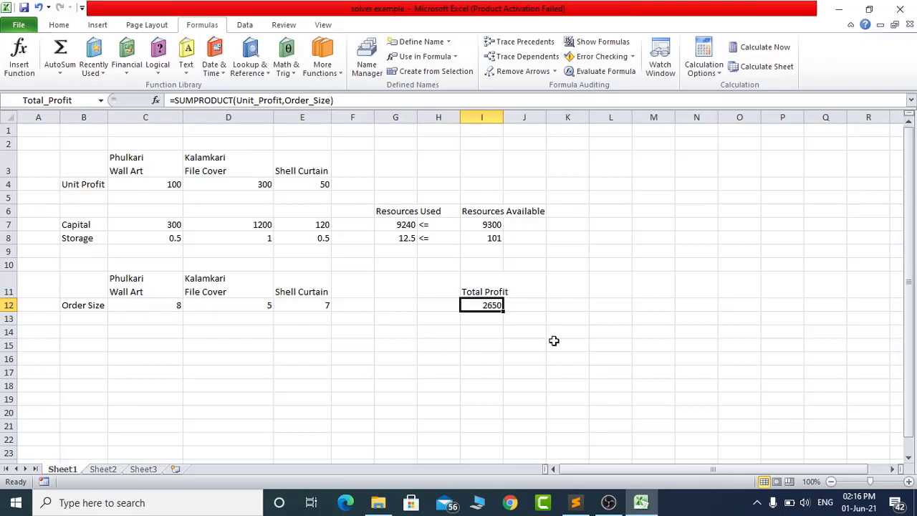
pyautogui.click(556, 315)
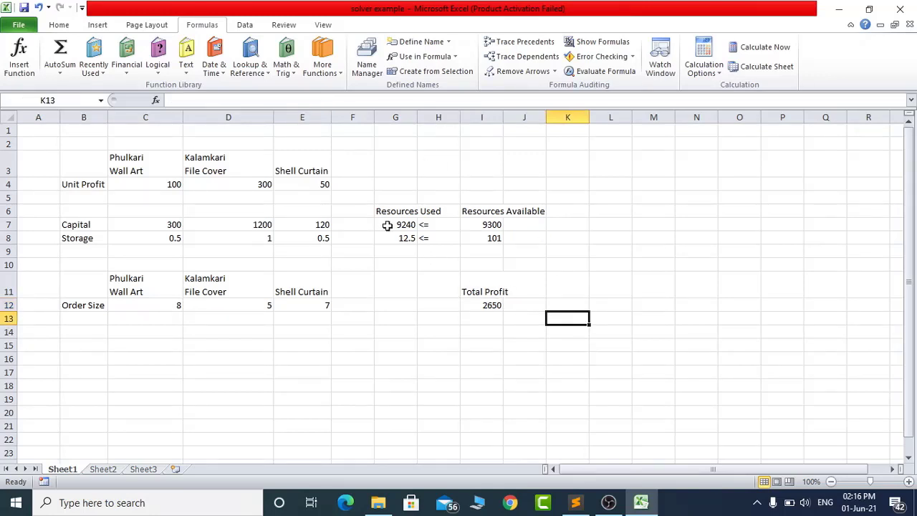
# - Enable the Solver Add-in among the Excel add-ins in the program options
pyautogui.click(245, 25)
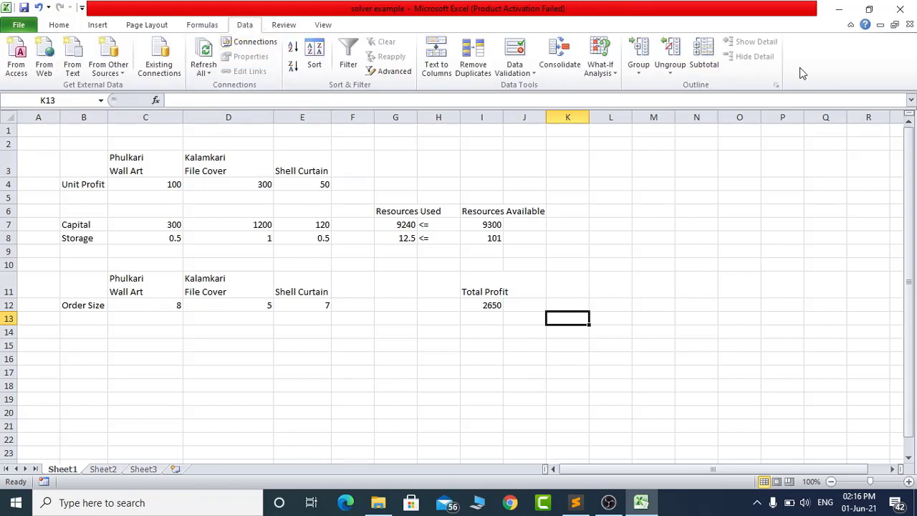
pyautogui.click(58, 25)
pyautogui.click(28, 27)
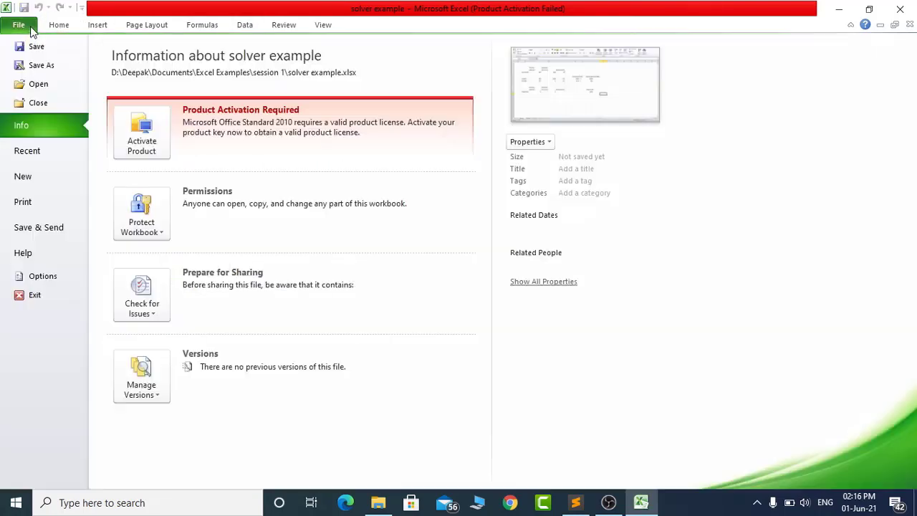
pyautogui.click(33, 279)
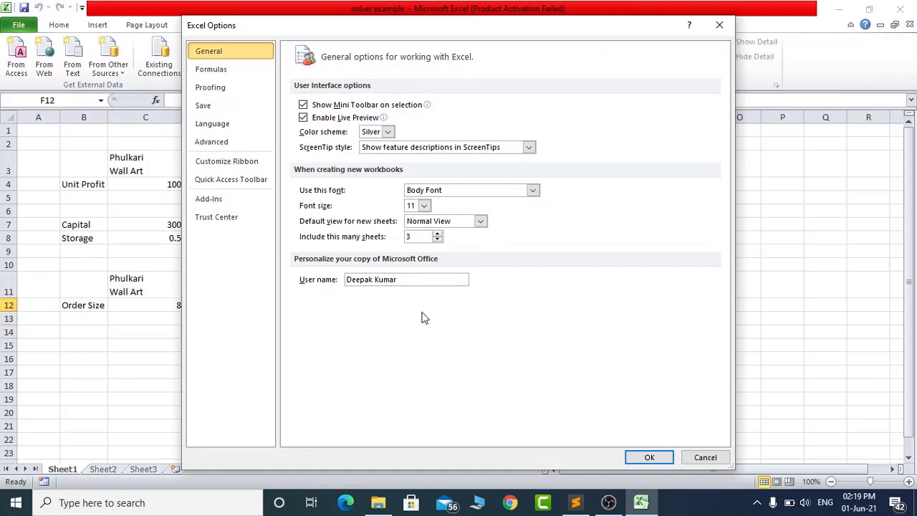
pyautogui.click(214, 204)
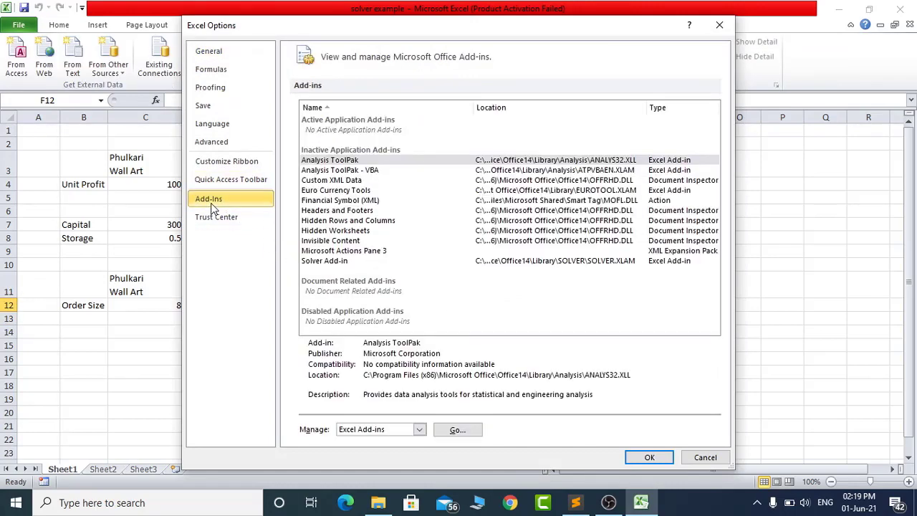
pyautogui.click(331, 262)
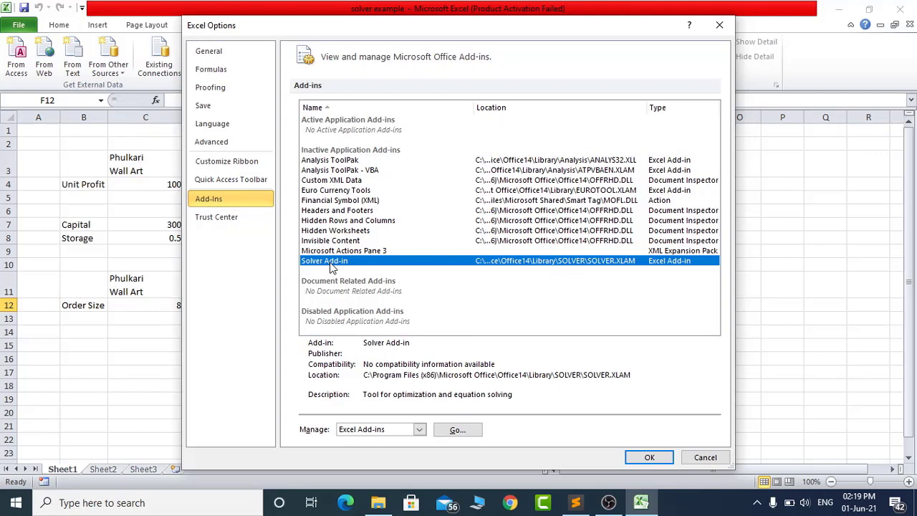
pyautogui.click(457, 430)
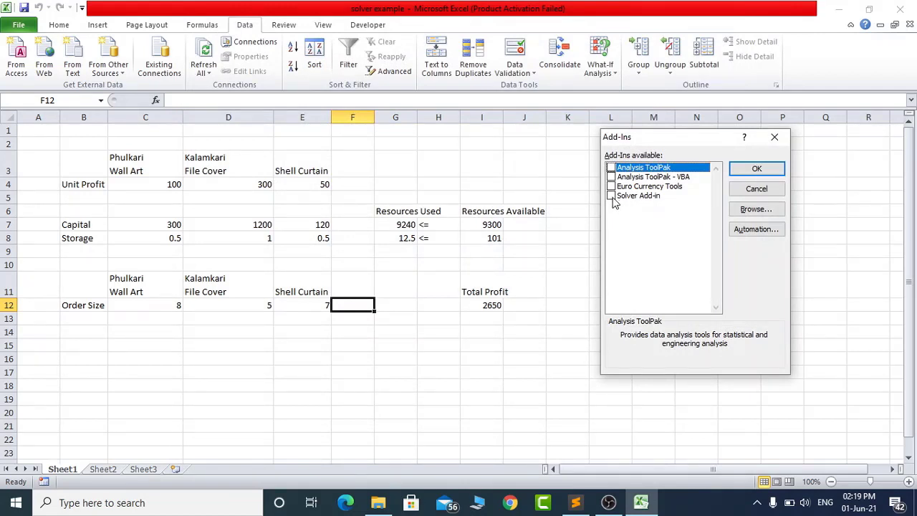
pyautogui.click(611, 196)
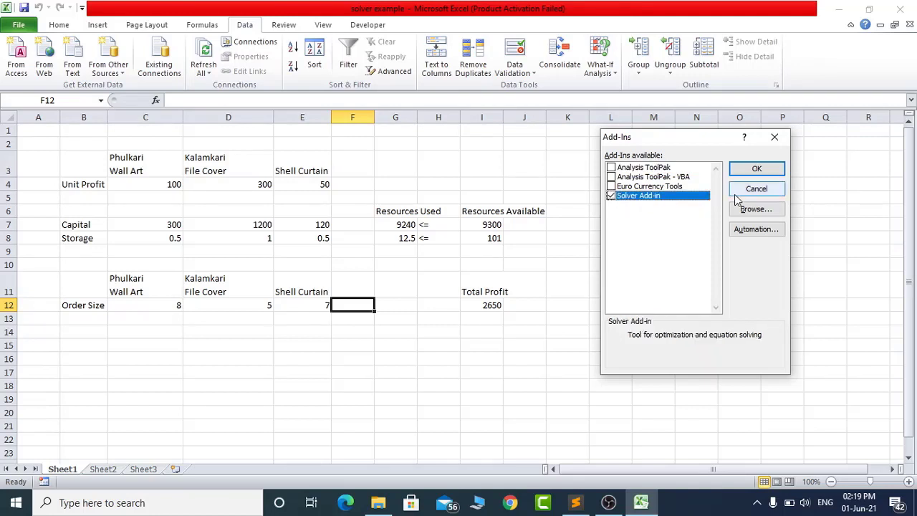
pyautogui.click(752, 173)
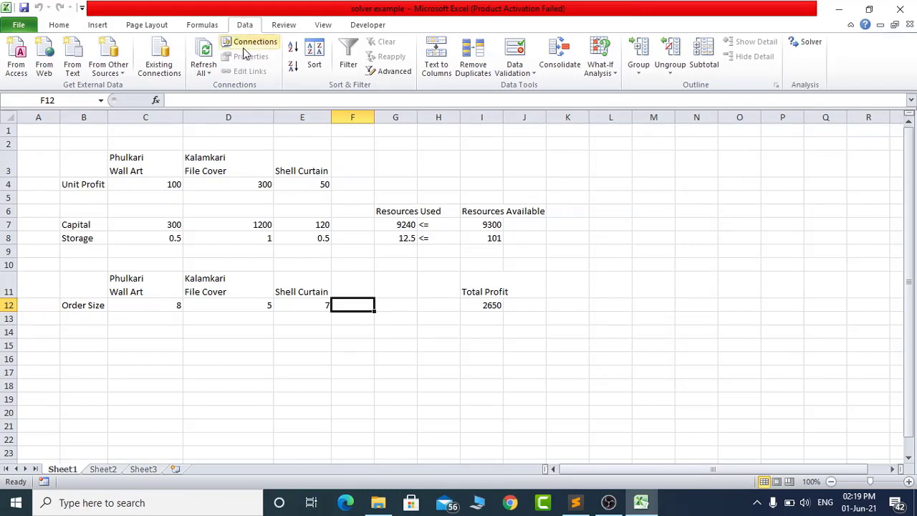
# - Open Solver, move its parameters dialog clear of the Total Profit cell, and enter the Set Objective field
pyautogui.click(808, 45)
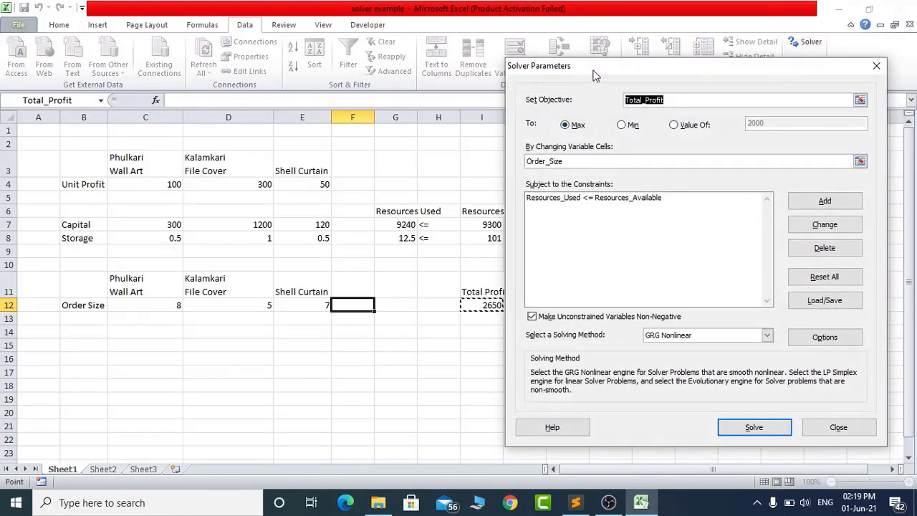
pyautogui.moveTo(634, 73); pyautogui.dragTo(663, 110)
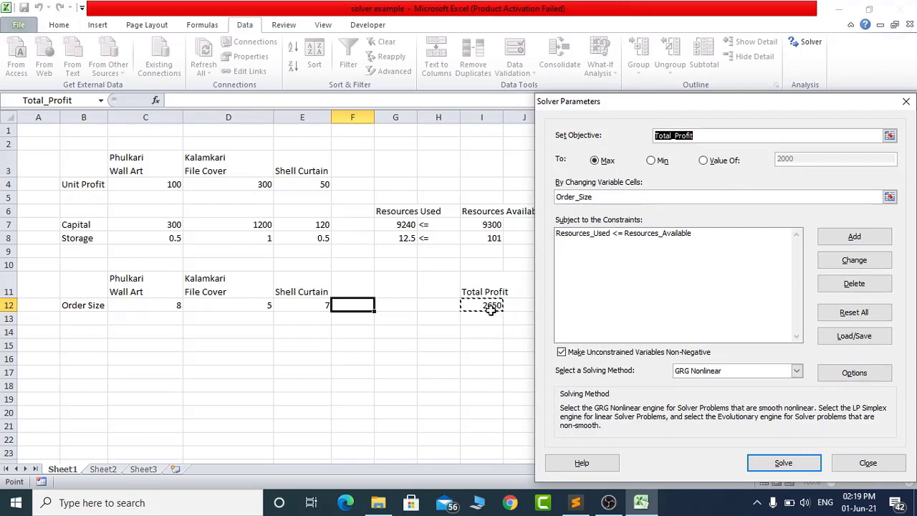
pyautogui.click(705, 134)
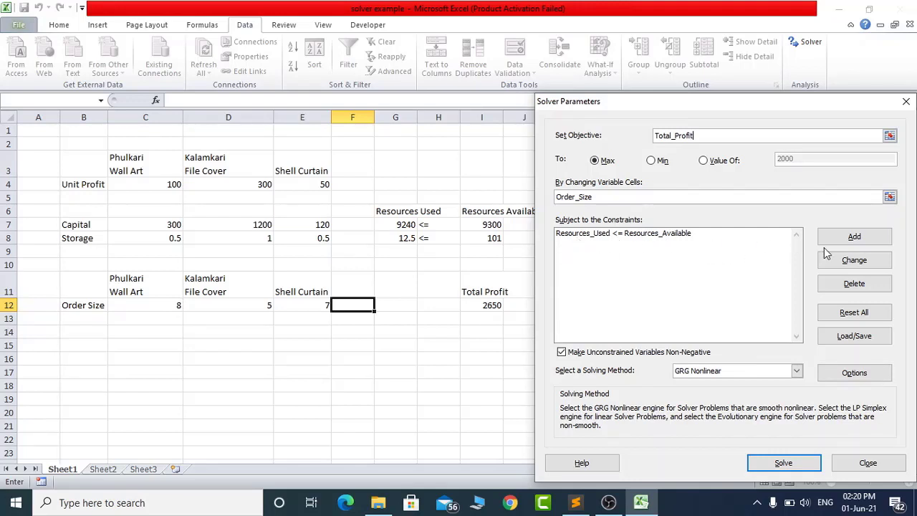
# - Delete the existing Resources_Used <= Resources_Available constraint from the Solver parameters
pyautogui.click(646, 233)
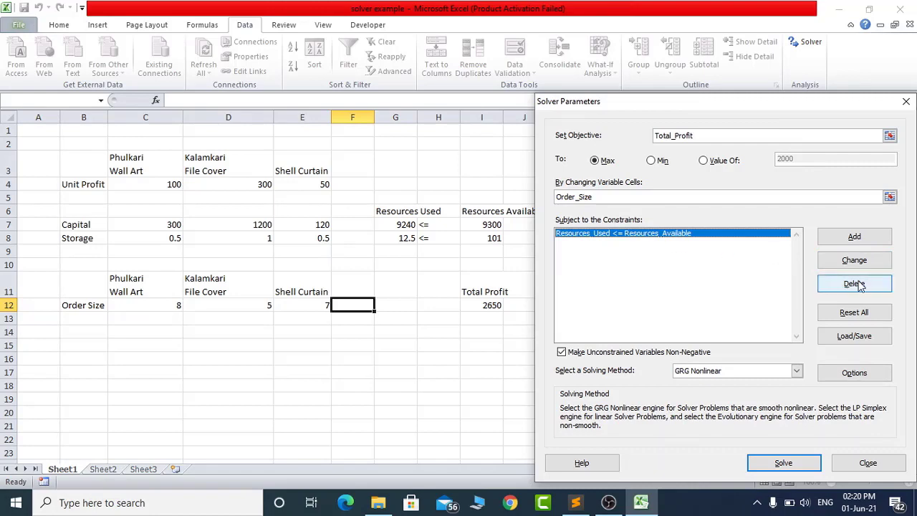
pyautogui.click(830, 284)
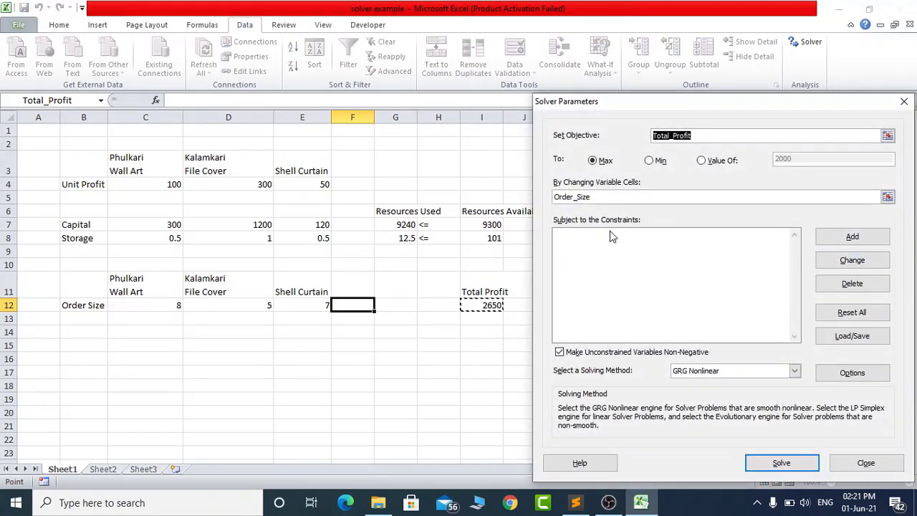
pyautogui.click(845, 242)
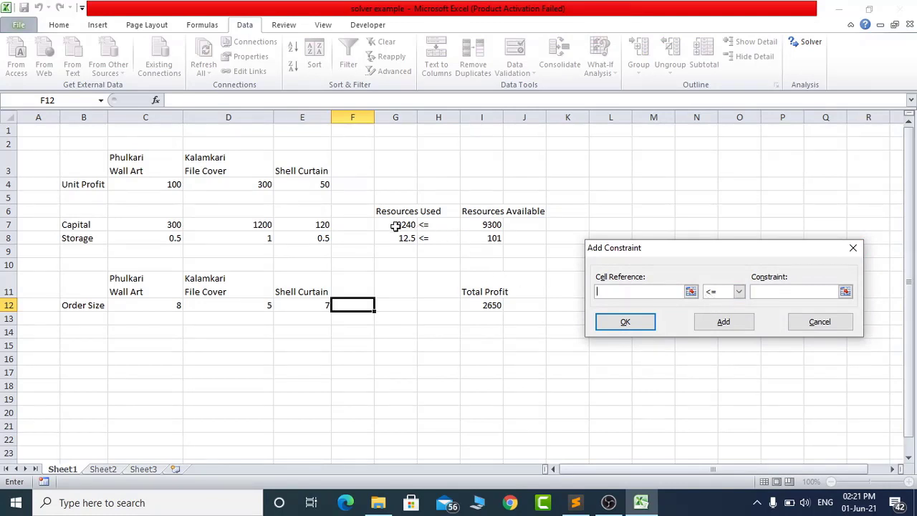
pyautogui.moveTo(395, 224); pyautogui.dragTo(399, 239)
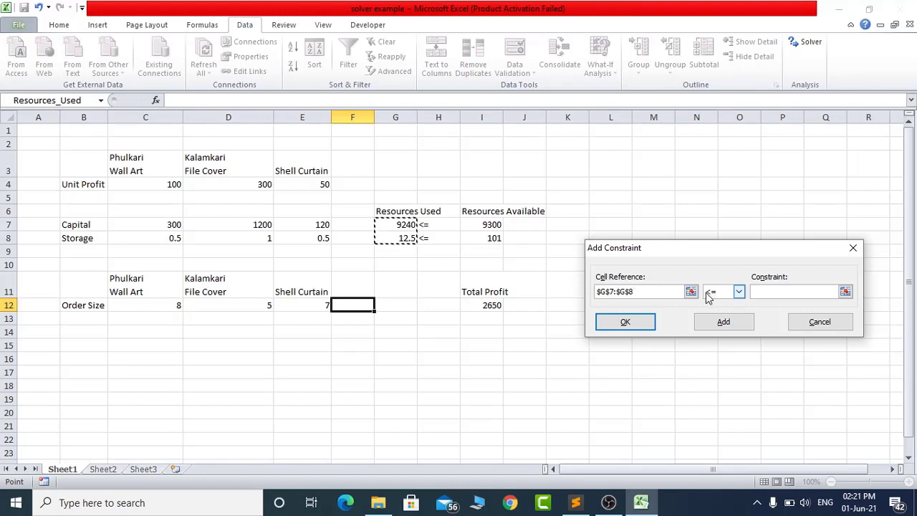
pyautogui.click(767, 291)
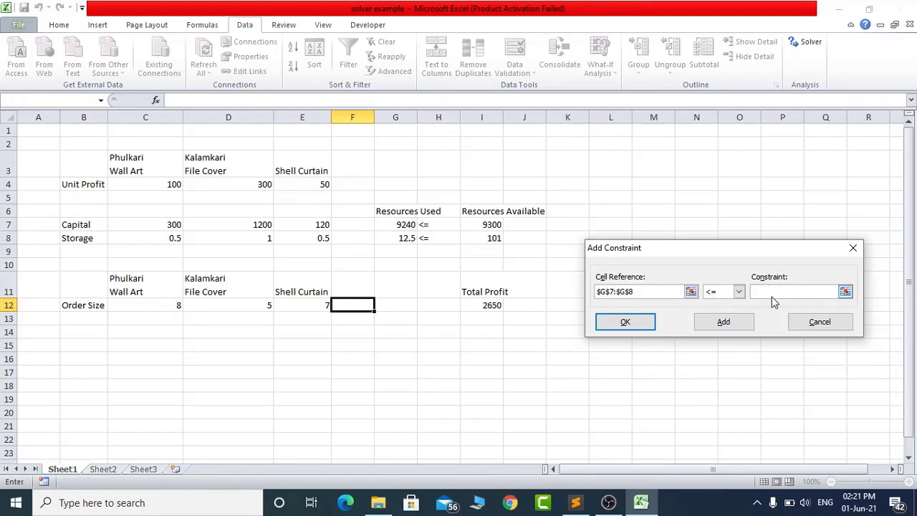
pyautogui.moveTo(490, 225); pyautogui.dragTo(489, 233)
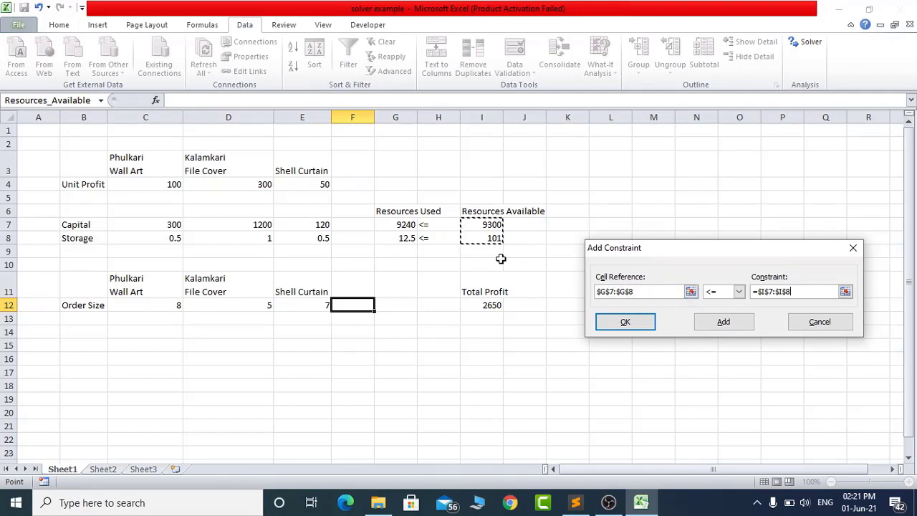
pyautogui.click(634, 294)
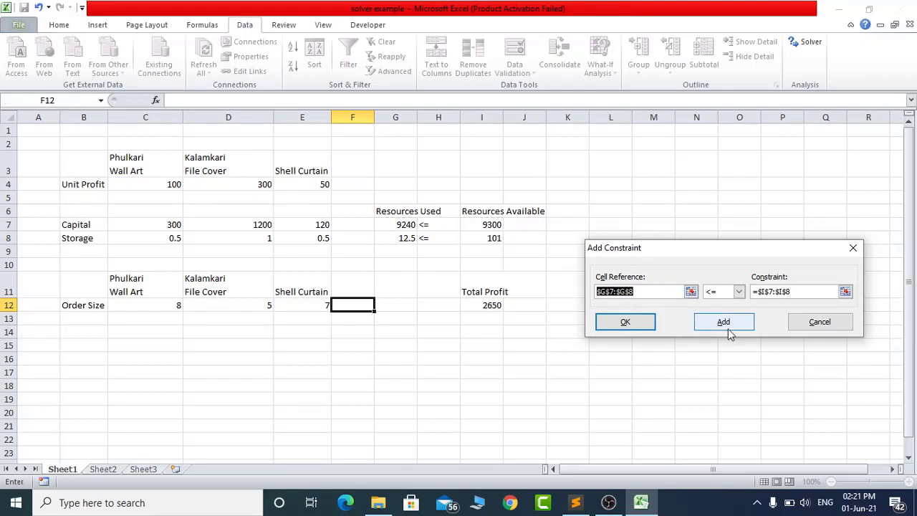
pyautogui.write('Resources_Uses')
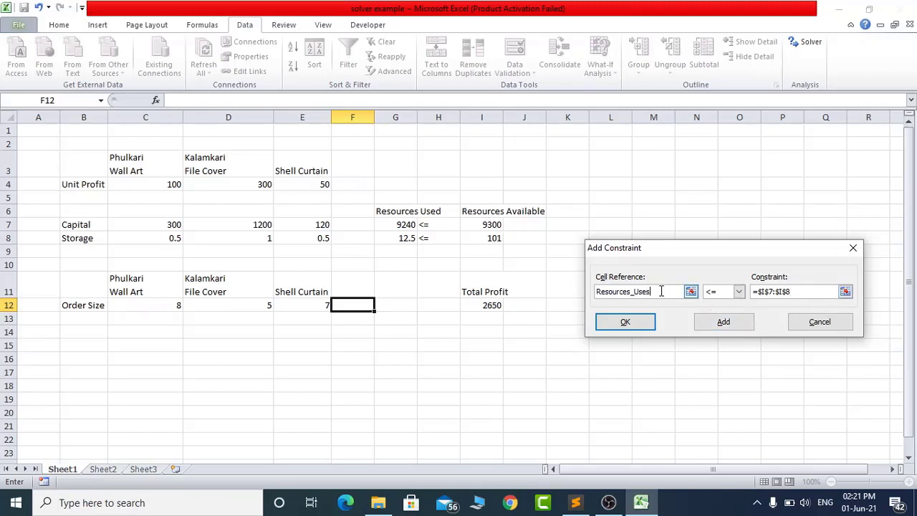
pyautogui.moveTo(661, 291); pyautogui.dragTo(585, 295)
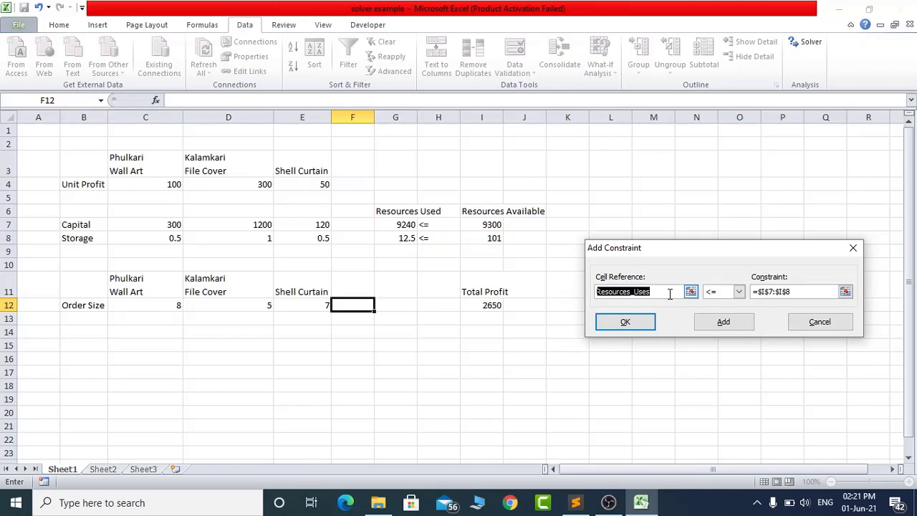
pyautogui.press('BackSpace')
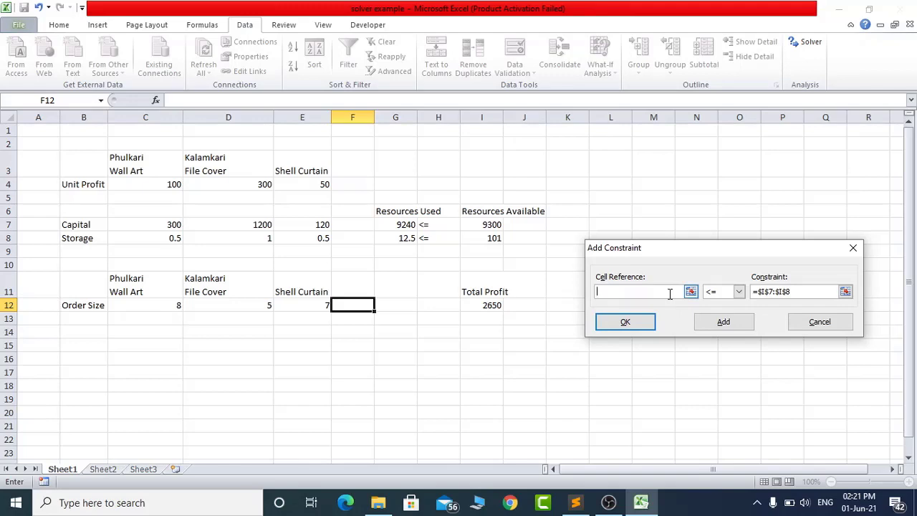
pyautogui.click(852, 249)
pyautogui.click(902, 98)
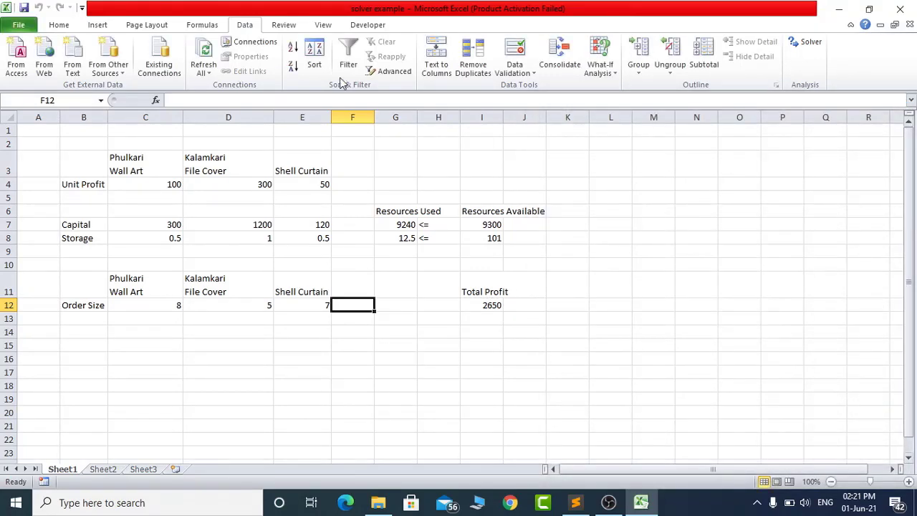
# - Check the workbook's defined names and the ranges they refer to in the Name Manager
pyautogui.click(209, 27)
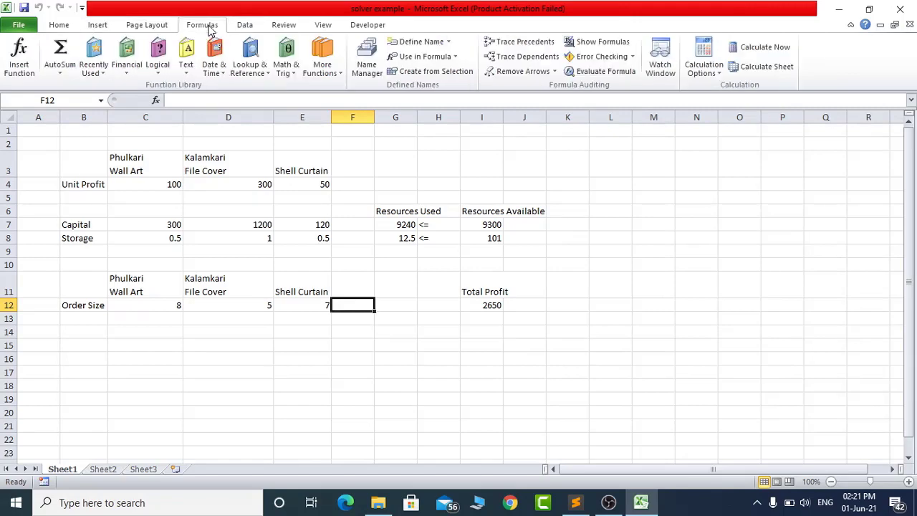
pyautogui.click(366, 55)
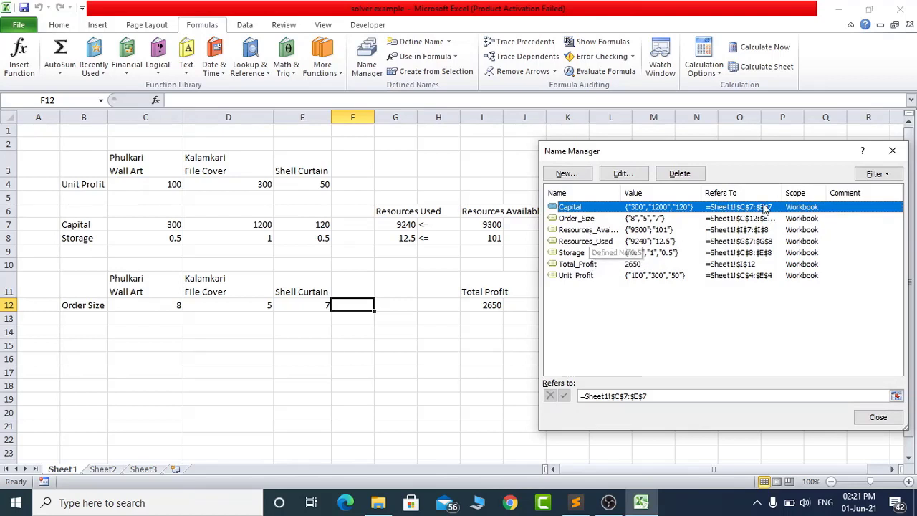
pyautogui.click(892, 150)
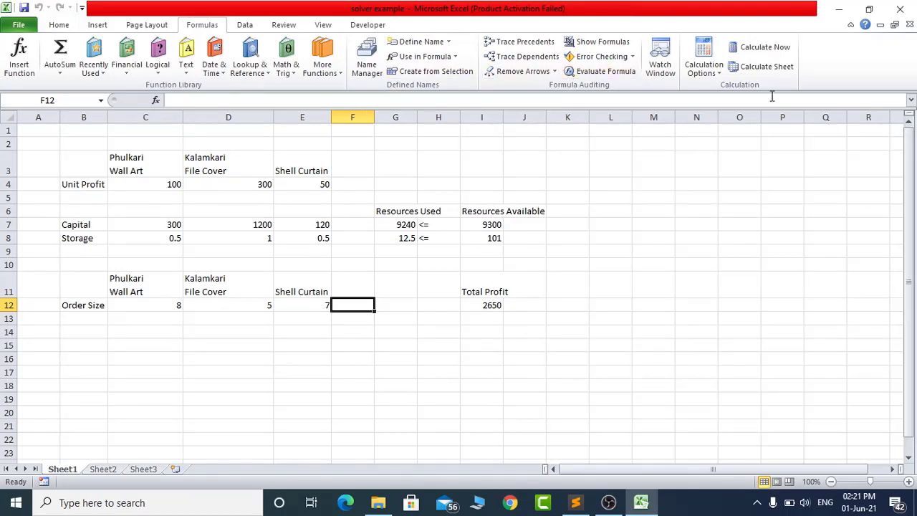
# - Reopen Solver and add the constraint Resources_Used <= Resources_Available using the range names
pyautogui.click(244, 24)
pyautogui.click(806, 43)
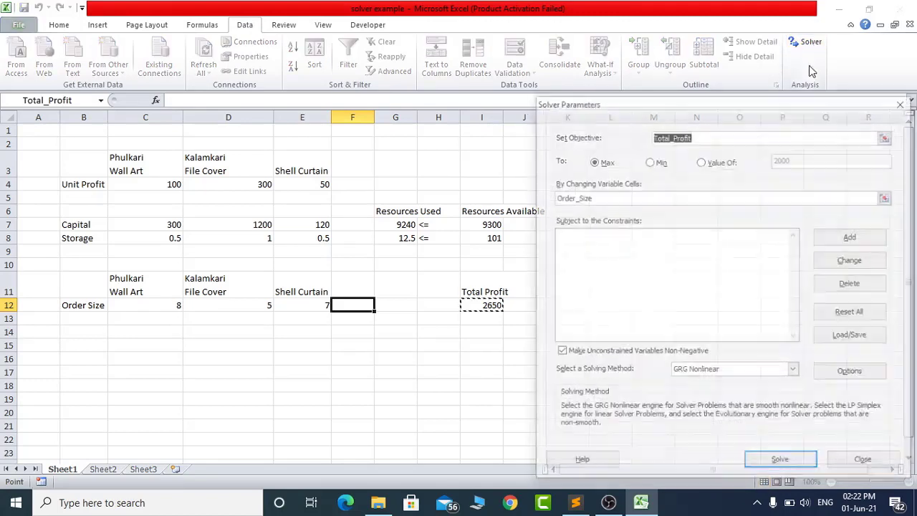
pyautogui.click(856, 240)
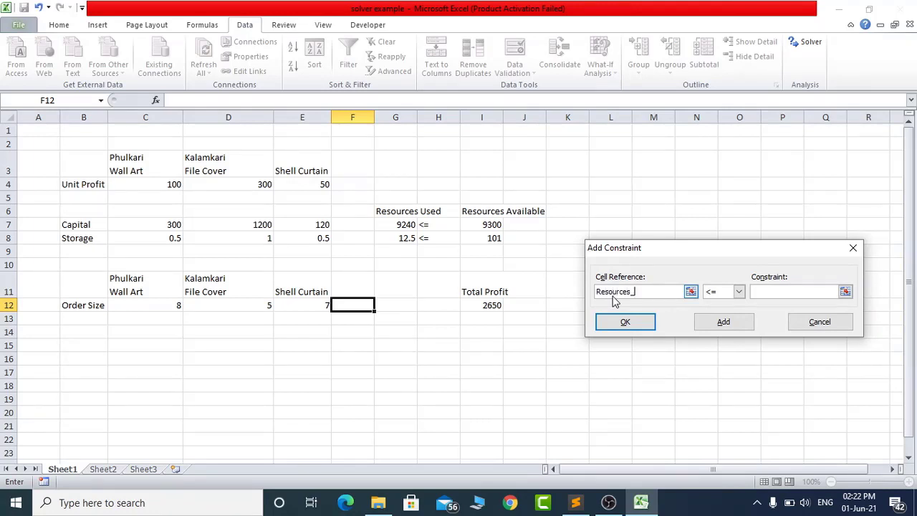
pyautogui.click(767, 292)
pyautogui.write('Resources_Available')
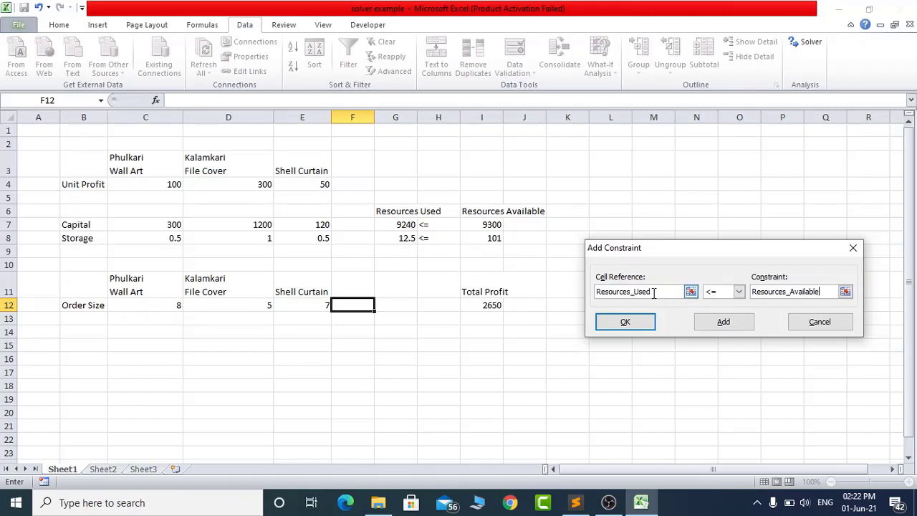
pyautogui.click(625, 322)
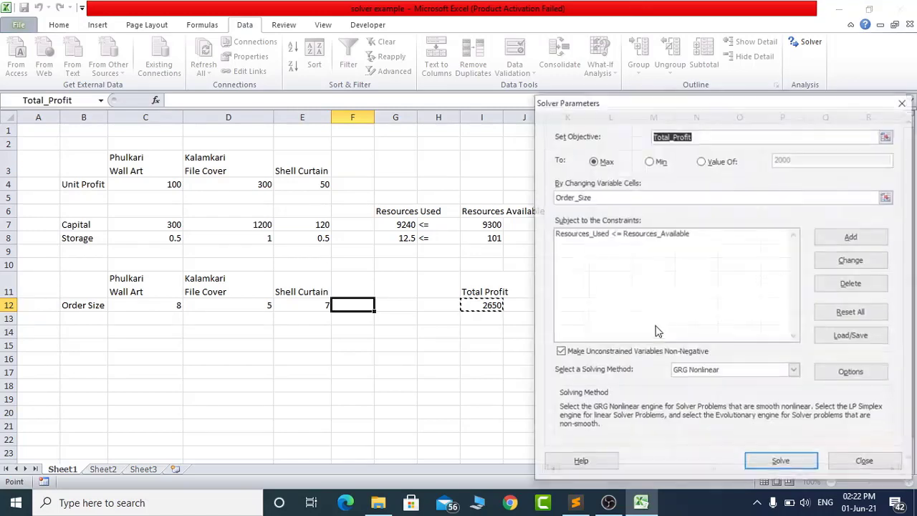
# - Replace the named-range constraint with one built from cell ranges, $G$7:$G$8 <= $I$7:$I$8
pyautogui.click(622, 234)
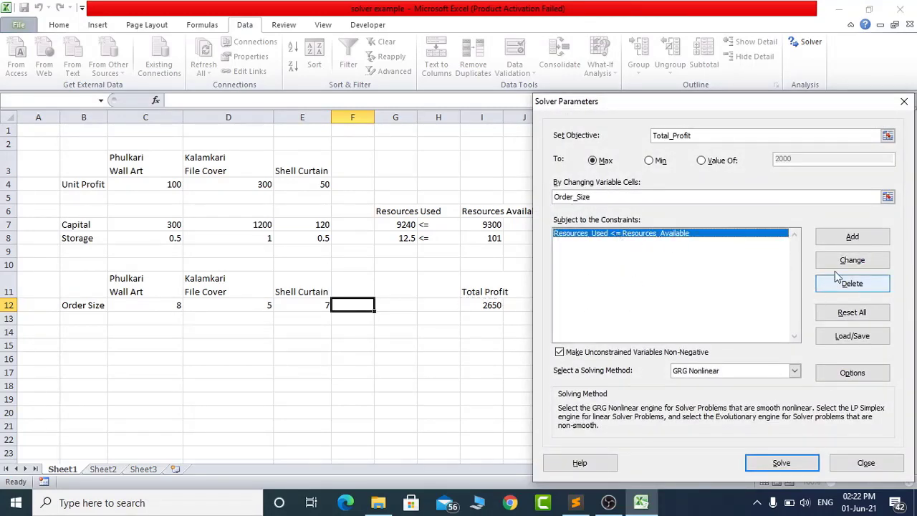
pyautogui.click(852, 285)
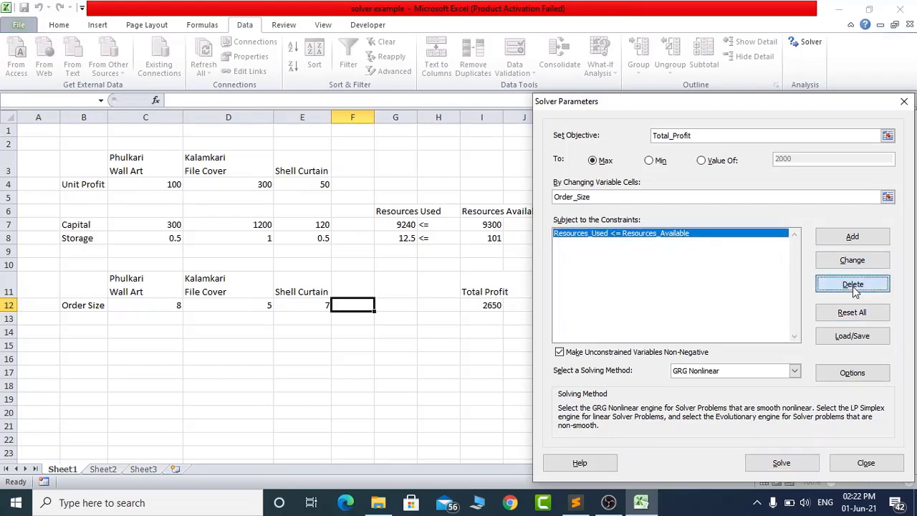
pyautogui.click(853, 236)
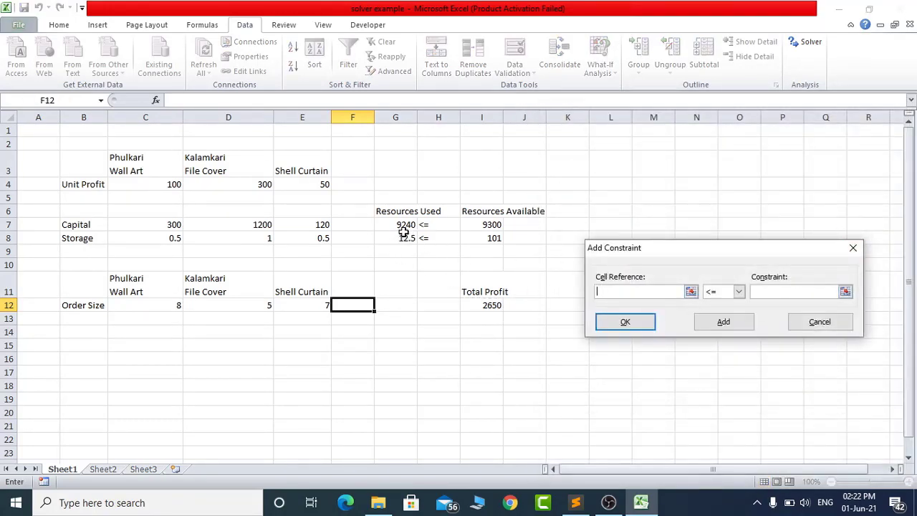
pyautogui.moveTo(403, 225); pyautogui.dragTo(403, 238)
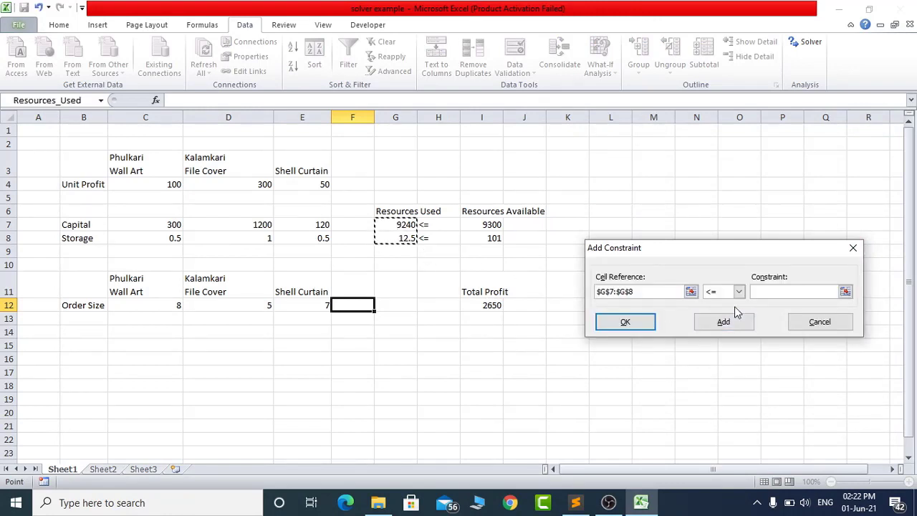
pyautogui.click(766, 290)
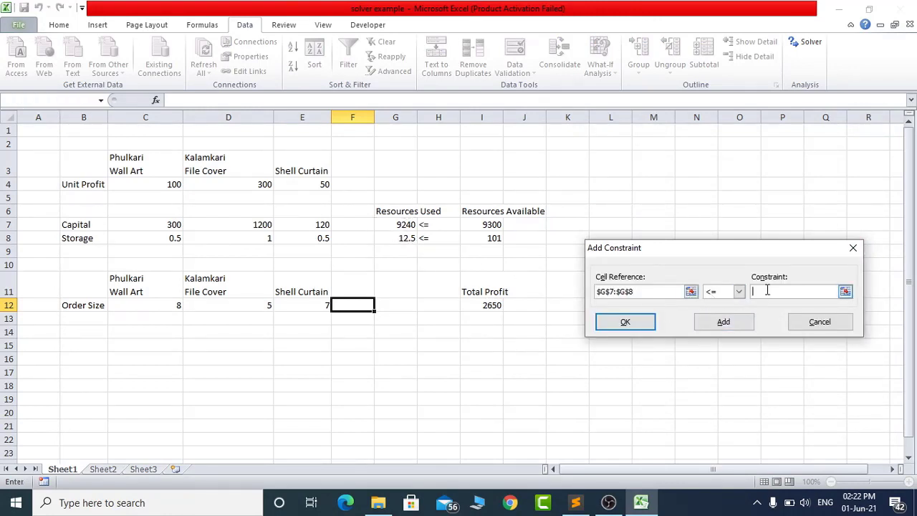
pyautogui.moveTo(485, 225); pyautogui.dragTo(493, 239)
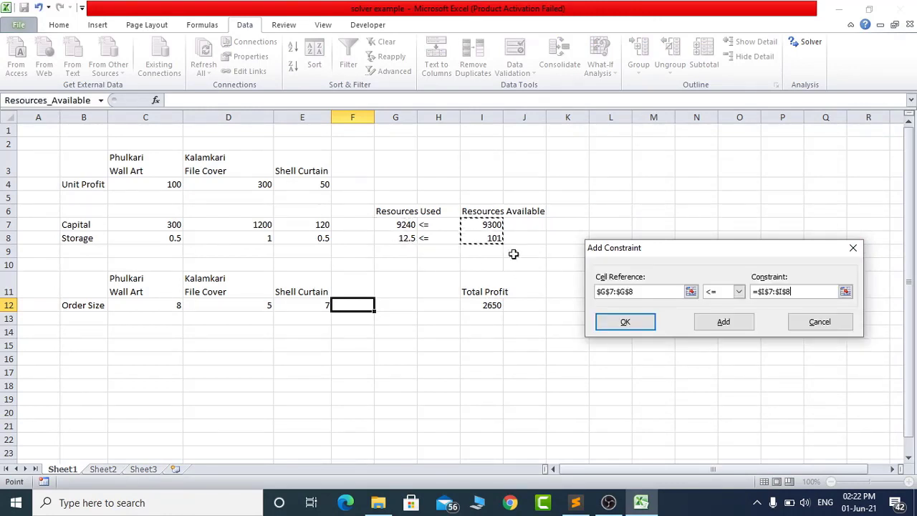
pyautogui.click(627, 322)
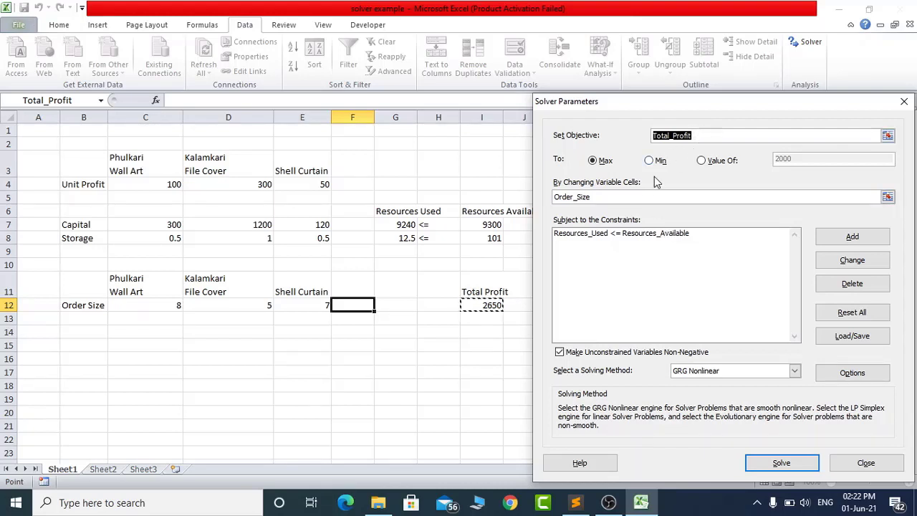
# - Solve for the maximum Total_Profit by changing Order_Size, and move the results dialog clear of the model
pyautogui.click(598, 196)
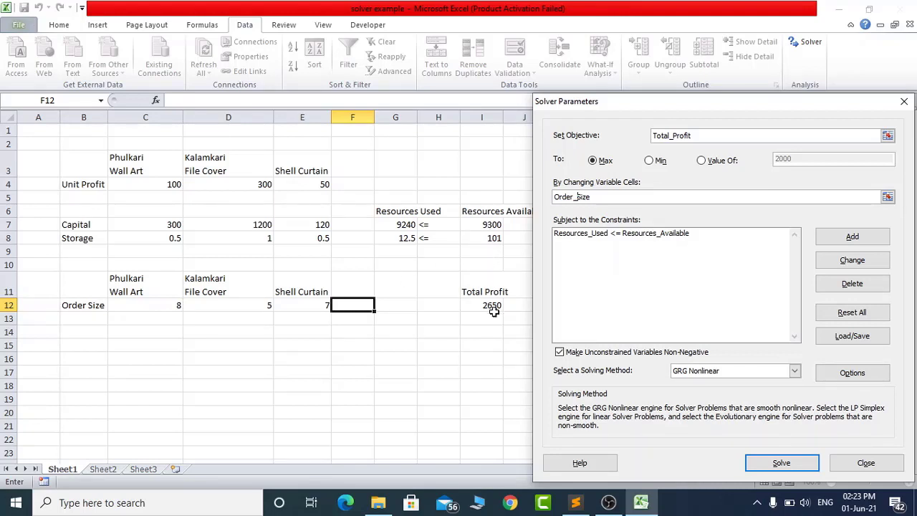
pyautogui.click(777, 464)
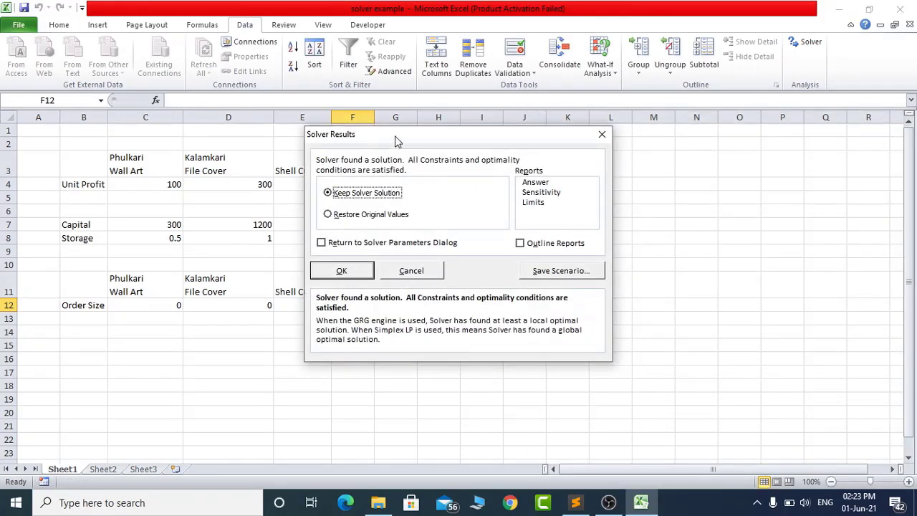
pyautogui.moveTo(398, 140); pyautogui.dragTo(687, 166)
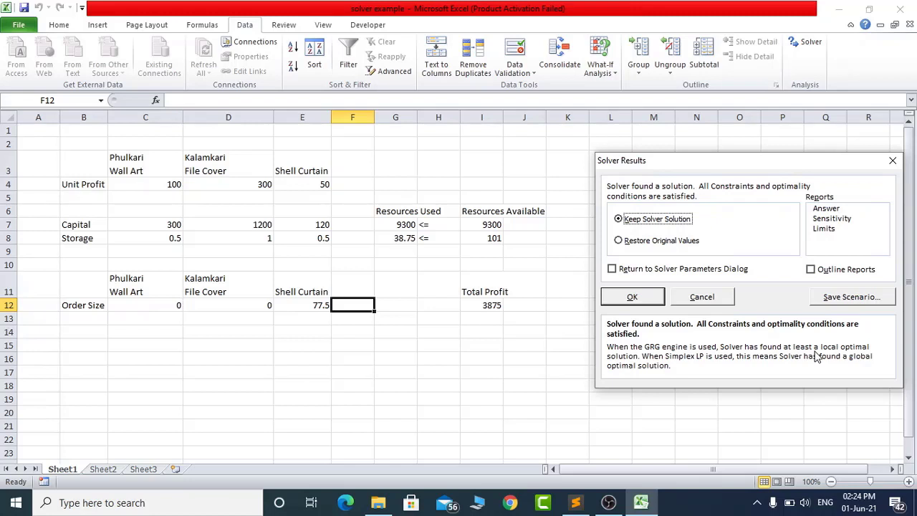
# - Save the Solver solution as a scenario named Maximum_Profit, and cancel the Solver results to bring back the original order sizes
pyautogui.click(863, 302)
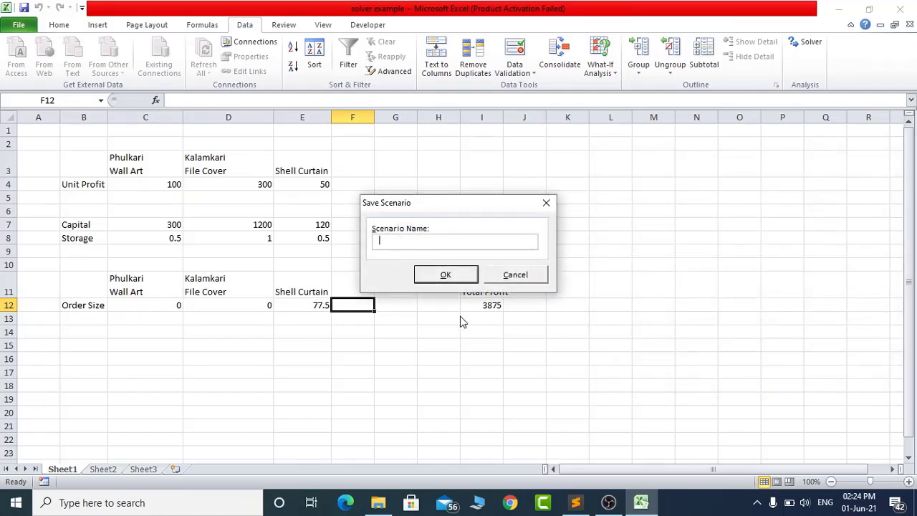
pyautogui.write('Maximum_Profit')
pyautogui.click(433, 277)
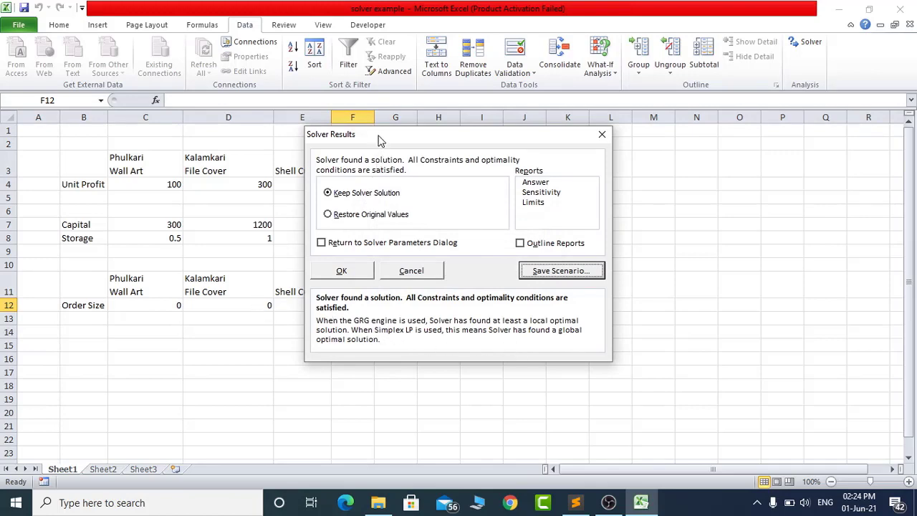
pyautogui.moveTo(380, 140); pyautogui.dragTo(596, 171)
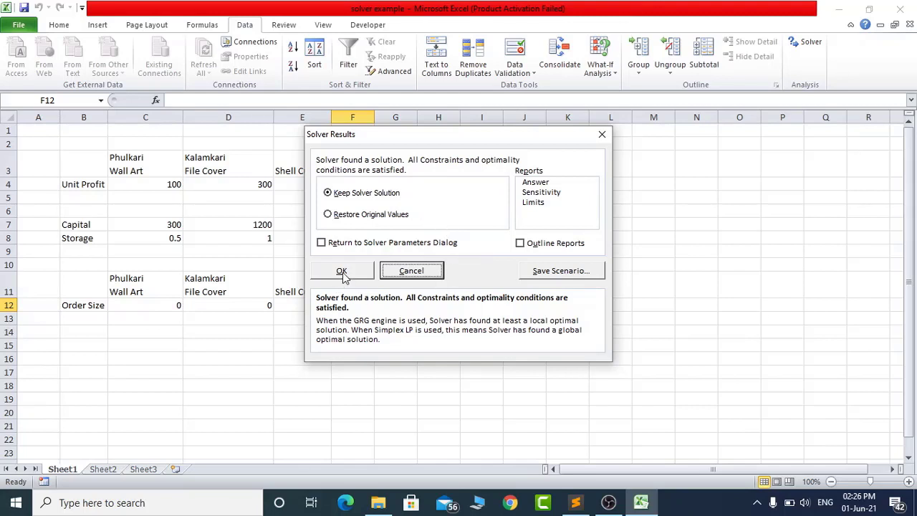
pyautogui.click(413, 272)
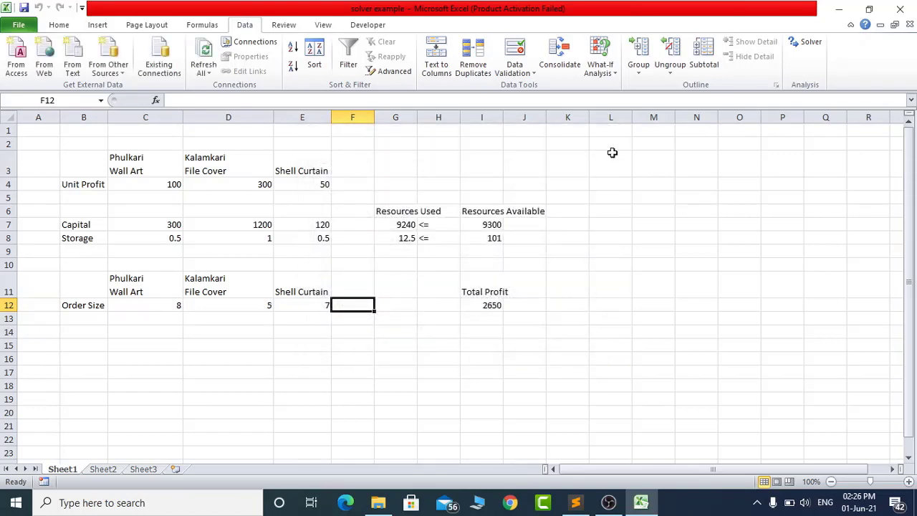
# - Reopen Solver, switch the Total_Profit objective to Min, and solve
pyautogui.click(810, 52)
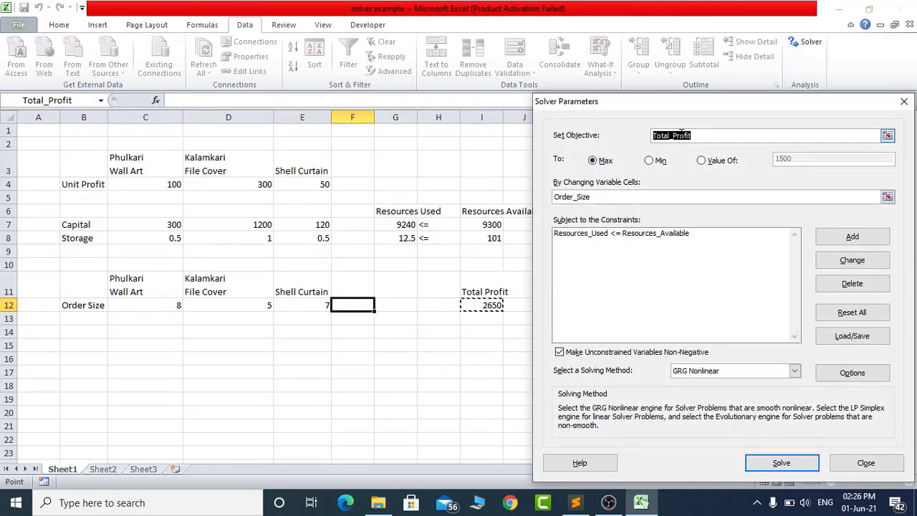
pyautogui.click(650, 161)
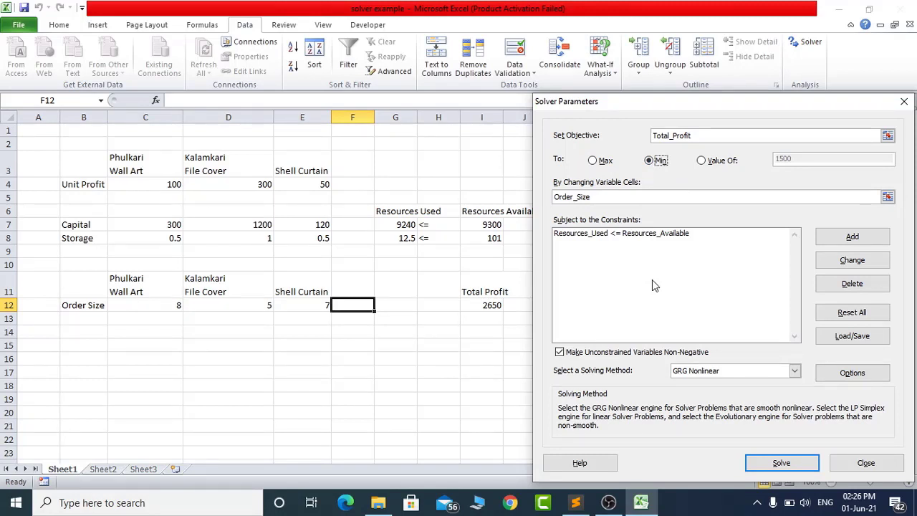
pyautogui.click(781, 464)
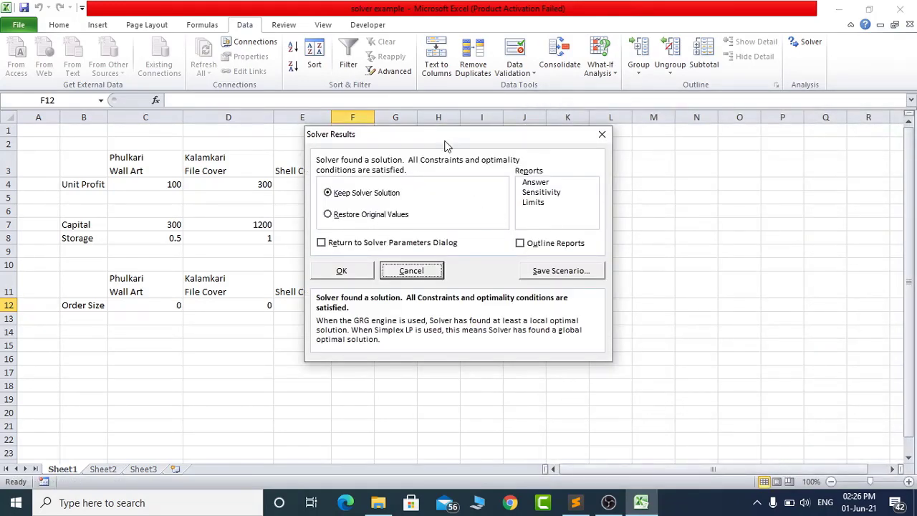
# - Move the results dialog clear of the model to view the minimum solution, and cancel it to restore the original order sizes
pyautogui.moveTo(450, 132); pyautogui.dragTo(696, 143)
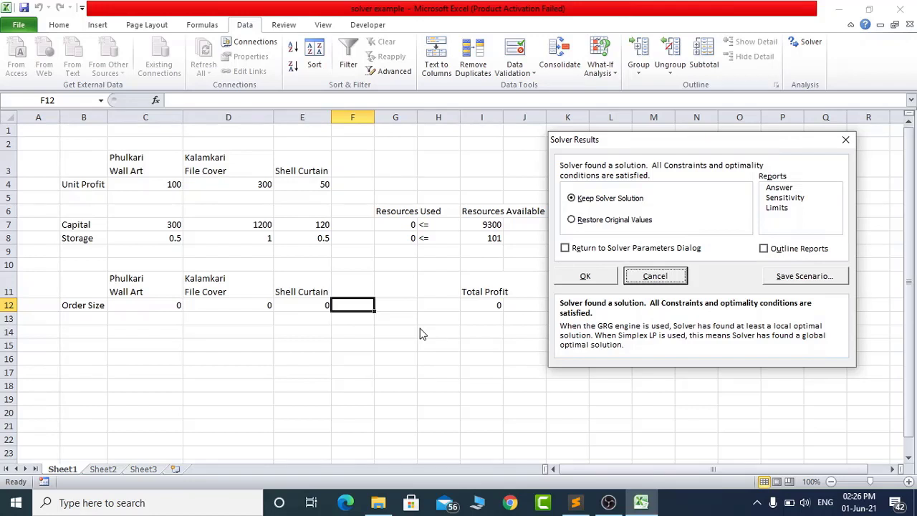
pyautogui.click(652, 283)
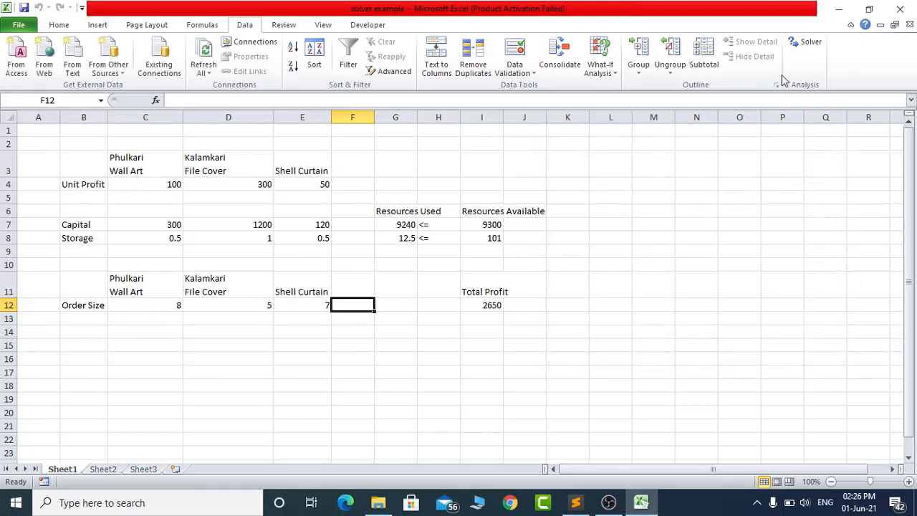
# - Reopen Solver, solve for a Total_Profit value of 2000, and move the results dialog clear of the model
pyautogui.click(800, 43)
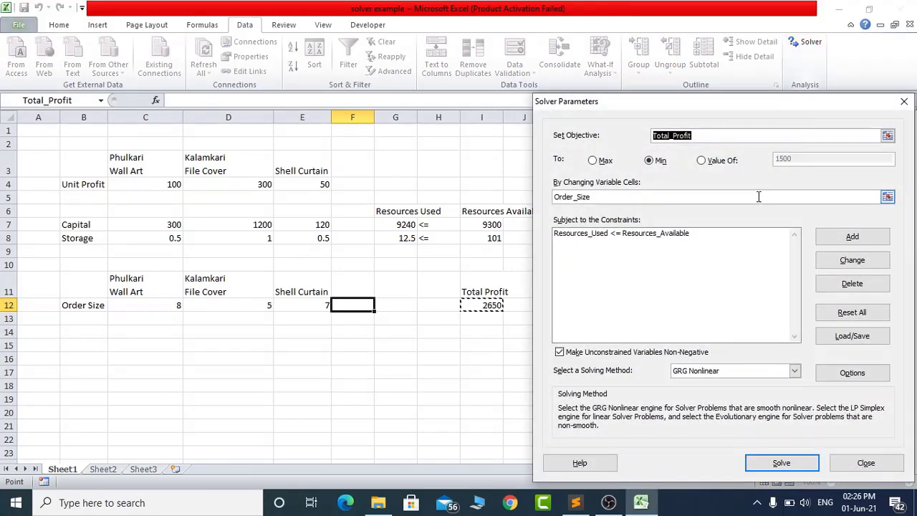
pyautogui.click(702, 160)
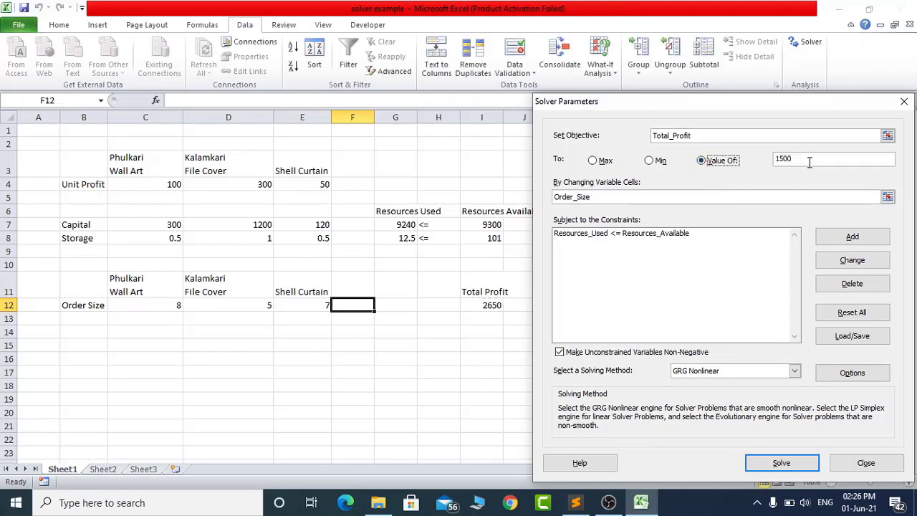
pyautogui.moveTo(809, 162); pyautogui.dragTo(773, 161)
pyautogui.write('2000')
pyautogui.click(780, 463)
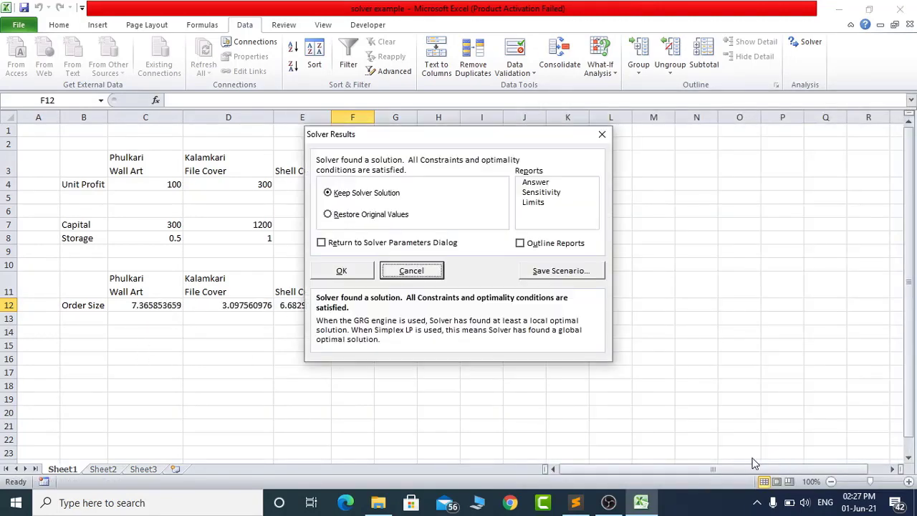
pyautogui.moveTo(436, 137); pyautogui.dragTo(719, 153)
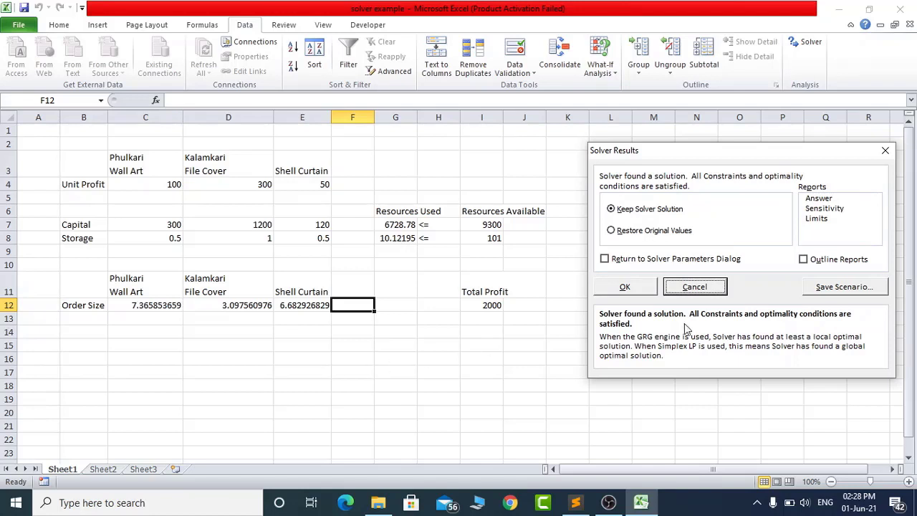
# - Save the Solver solution as a scenario named 2000 Profit, and keep the solution in the sheet
pyautogui.click(844, 288)
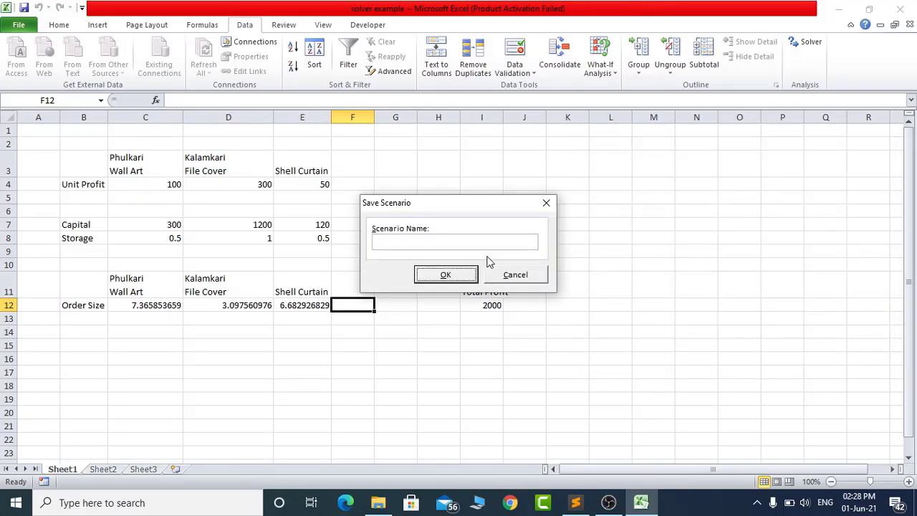
pyautogui.write('Pr')
pyautogui.press('BackSpace')
pyautogui.press('BackSpace')
pyautogui.write('2000 Profit')
pyautogui.click(425, 276)
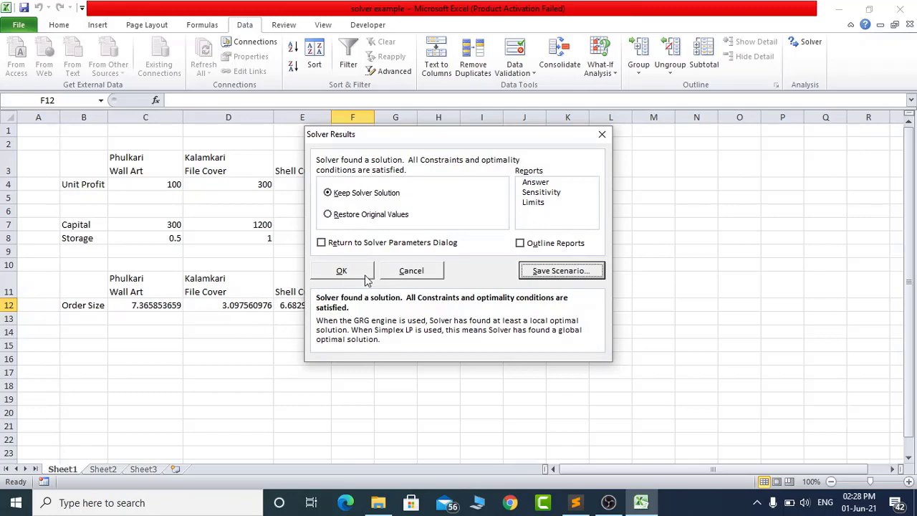
pyautogui.click(343, 271)
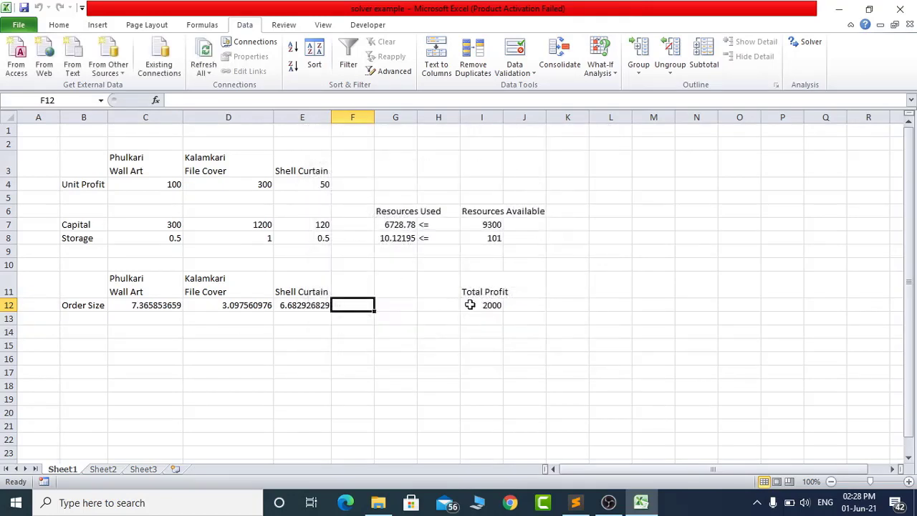
# - Round the order sizes to whole numbers: 8 for Phulkari Wall Art, 3 for Kalamkari File Cover and 6 for Shell Curtain
pyautogui.click(141, 307)
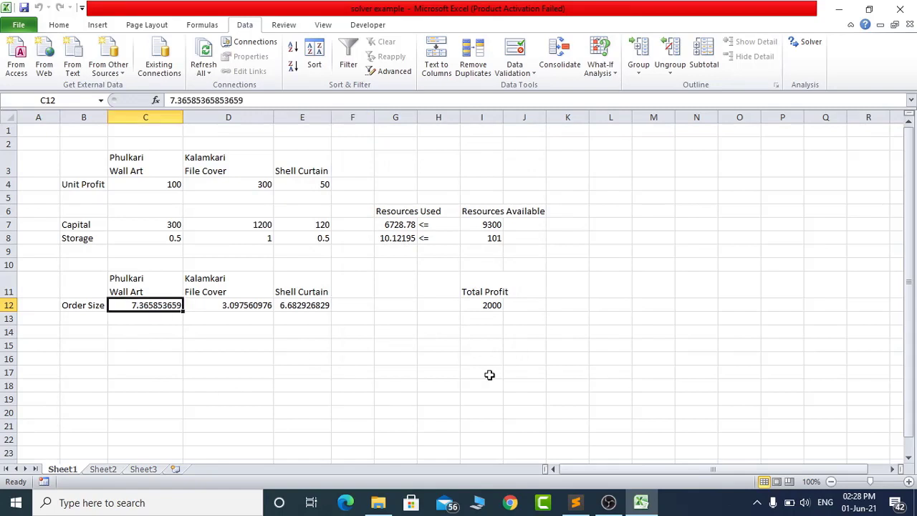
pyautogui.write('8')
pyautogui.press('Tab')
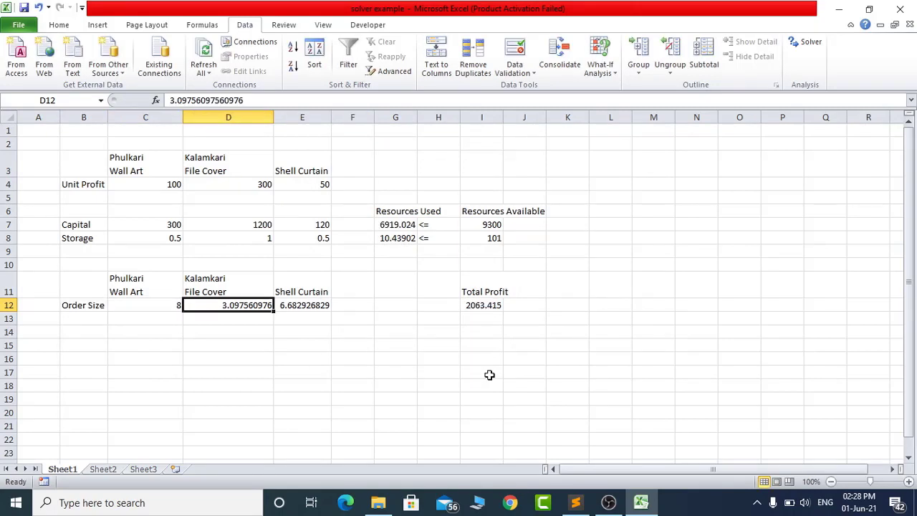
pyautogui.write('3')
pyautogui.press('Tab')
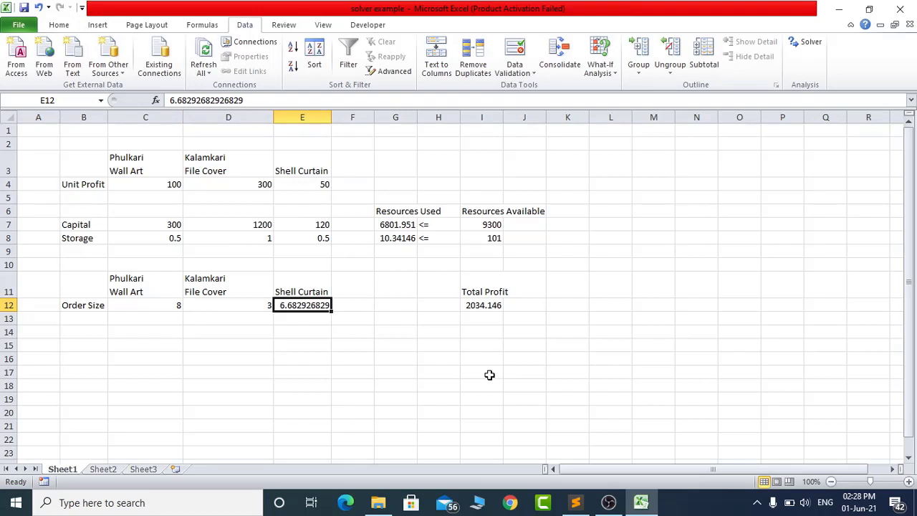
pyautogui.write('6')
pyautogui.press('Return')
# - Examine the Total Profit, the three order sizes and the storage used against the resources available
pyautogui.press('Up')
pyautogui.press('Right')
pyautogui.press('Right')
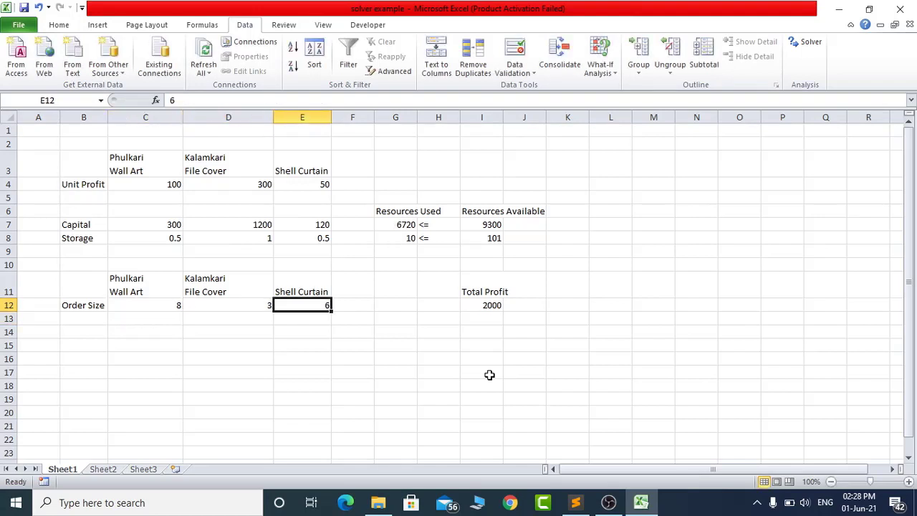
pyautogui.press('Up')
pyautogui.press('Up')
pyautogui.press('Up')
pyautogui.press('Right')
pyautogui.press('Right')
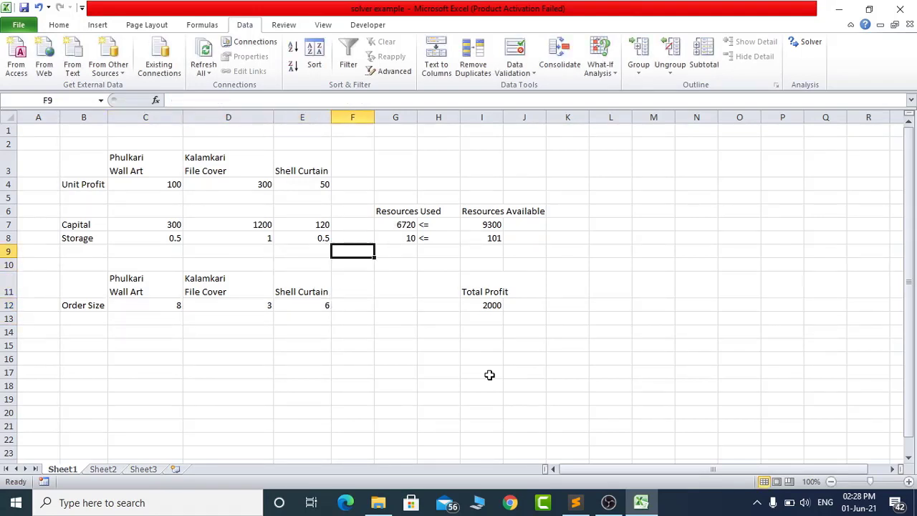
pyautogui.press('Down')
pyautogui.press('Down')
pyautogui.press('Down')
pyautogui.press('Down')
pyautogui.press('Right')
pyautogui.press('Right')
pyautogui.press('Up')
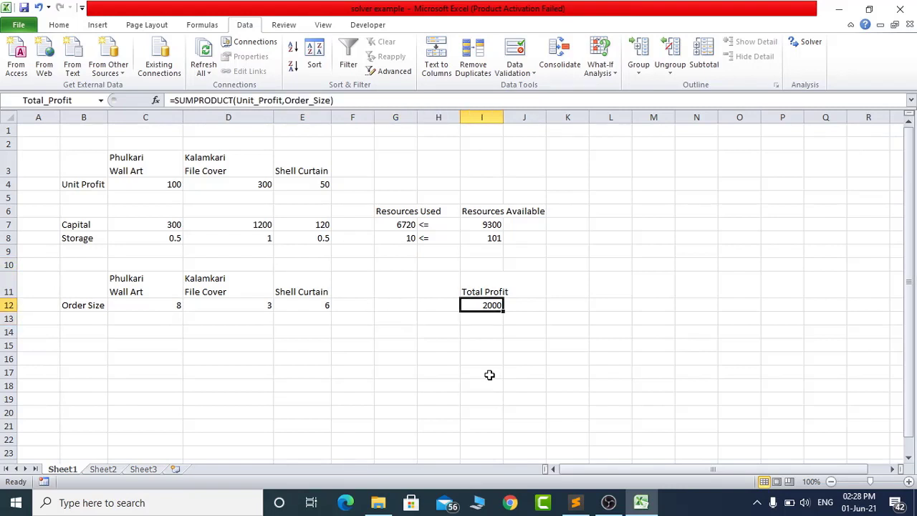
pyautogui.press('Left')
pyautogui.press('Left')
pyautogui.press('Left')
pyautogui.press('Left')
pyautogui.press('Left')
pyautogui.press('Left')
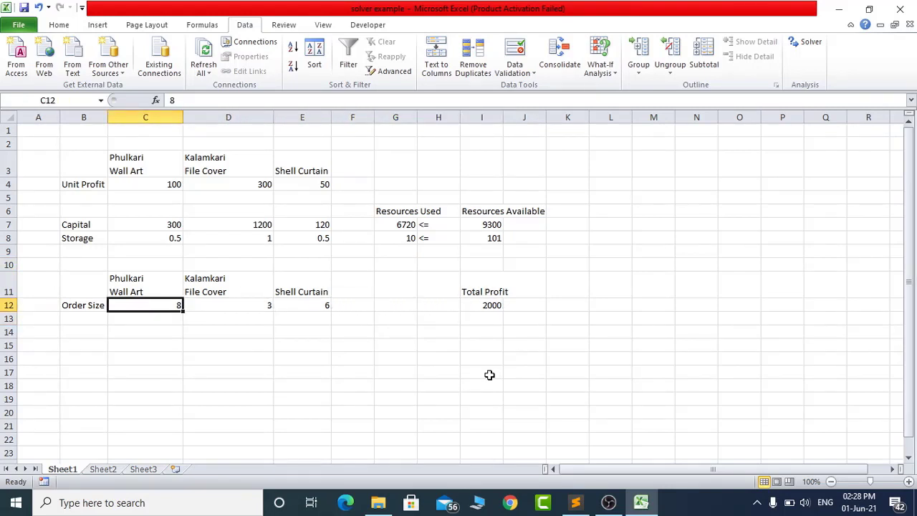
pyautogui.press('Right')
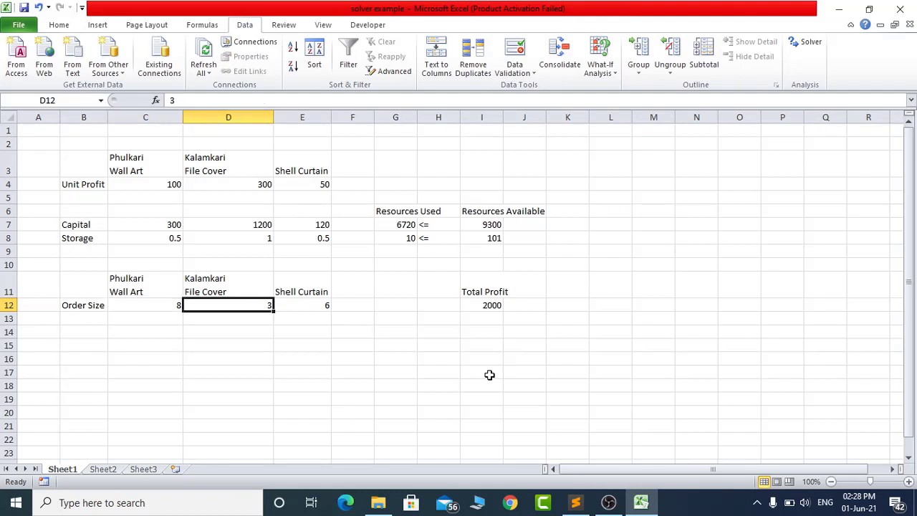
pyautogui.press('Right')
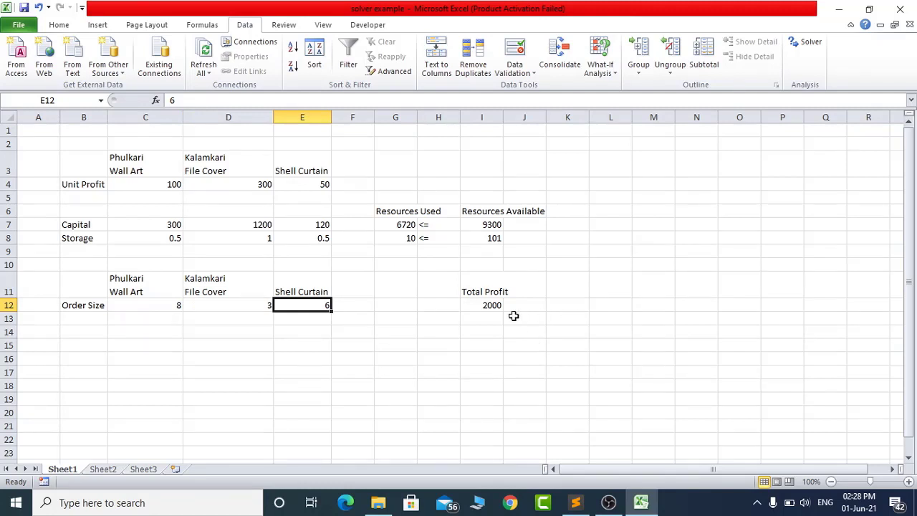
pyautogui.click(408, 238)
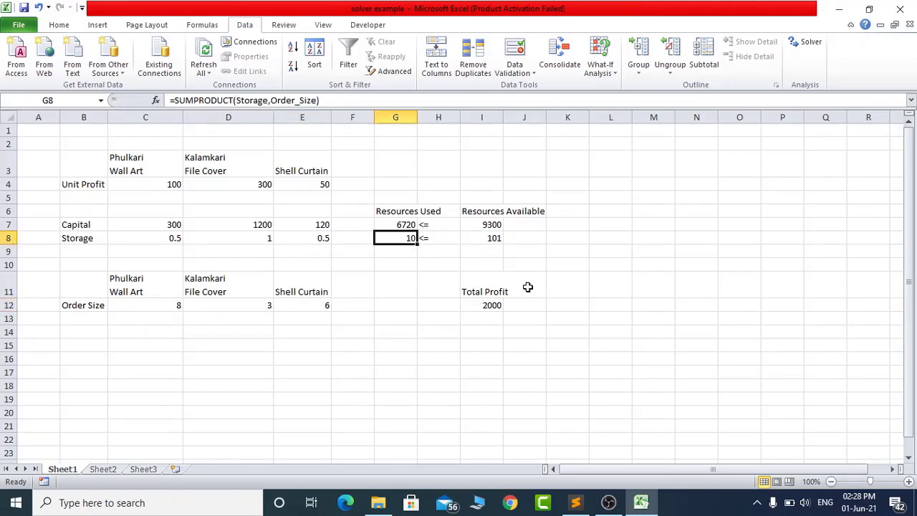